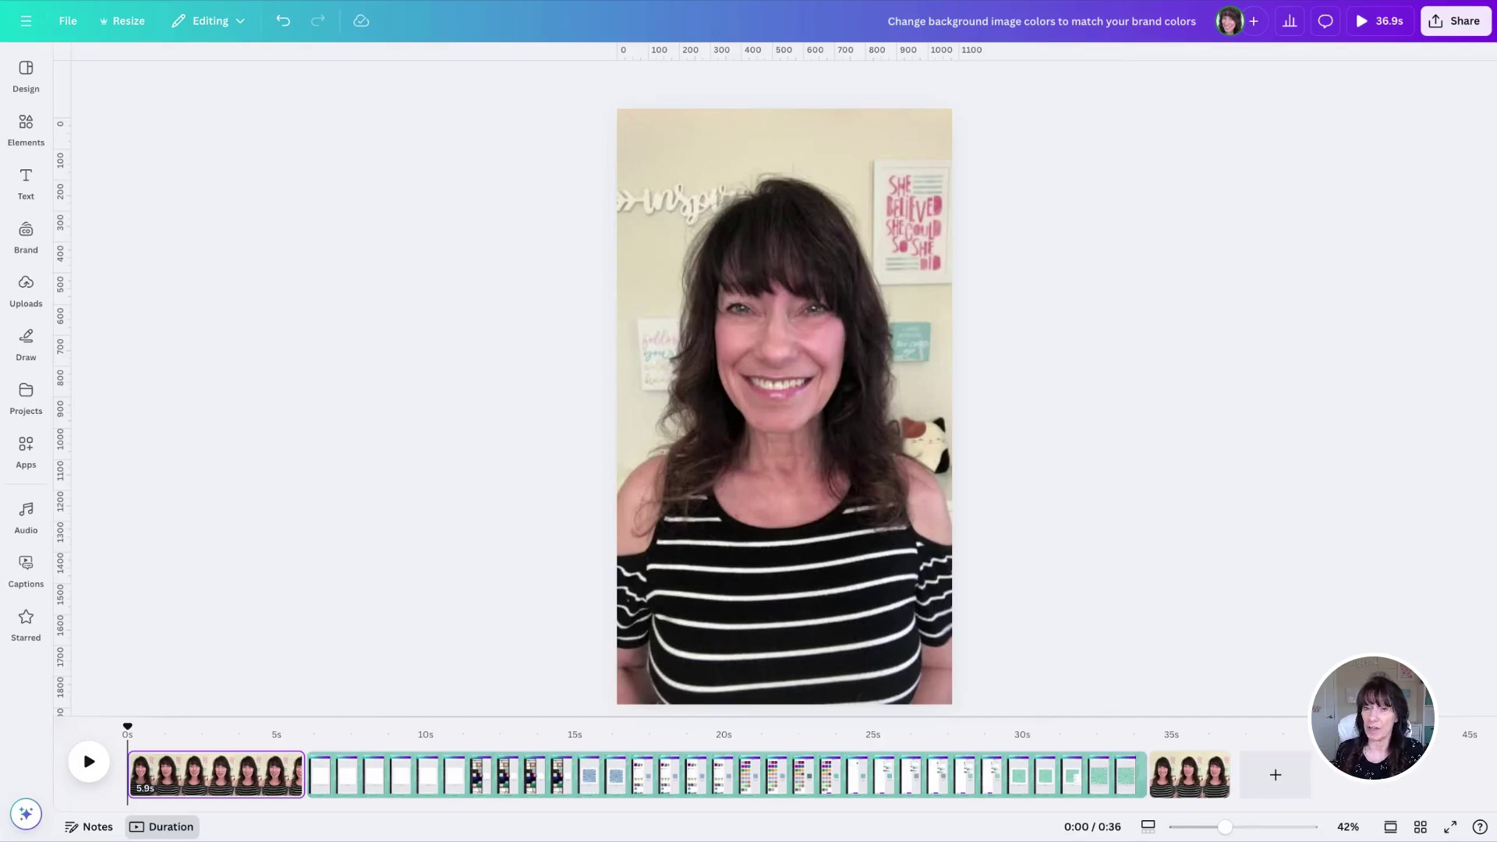
- Auto-caption all three .mov clips, keeping IMG_3828.mov included in the selection
{"action": "left_click", "coordinate": [26, 127]}
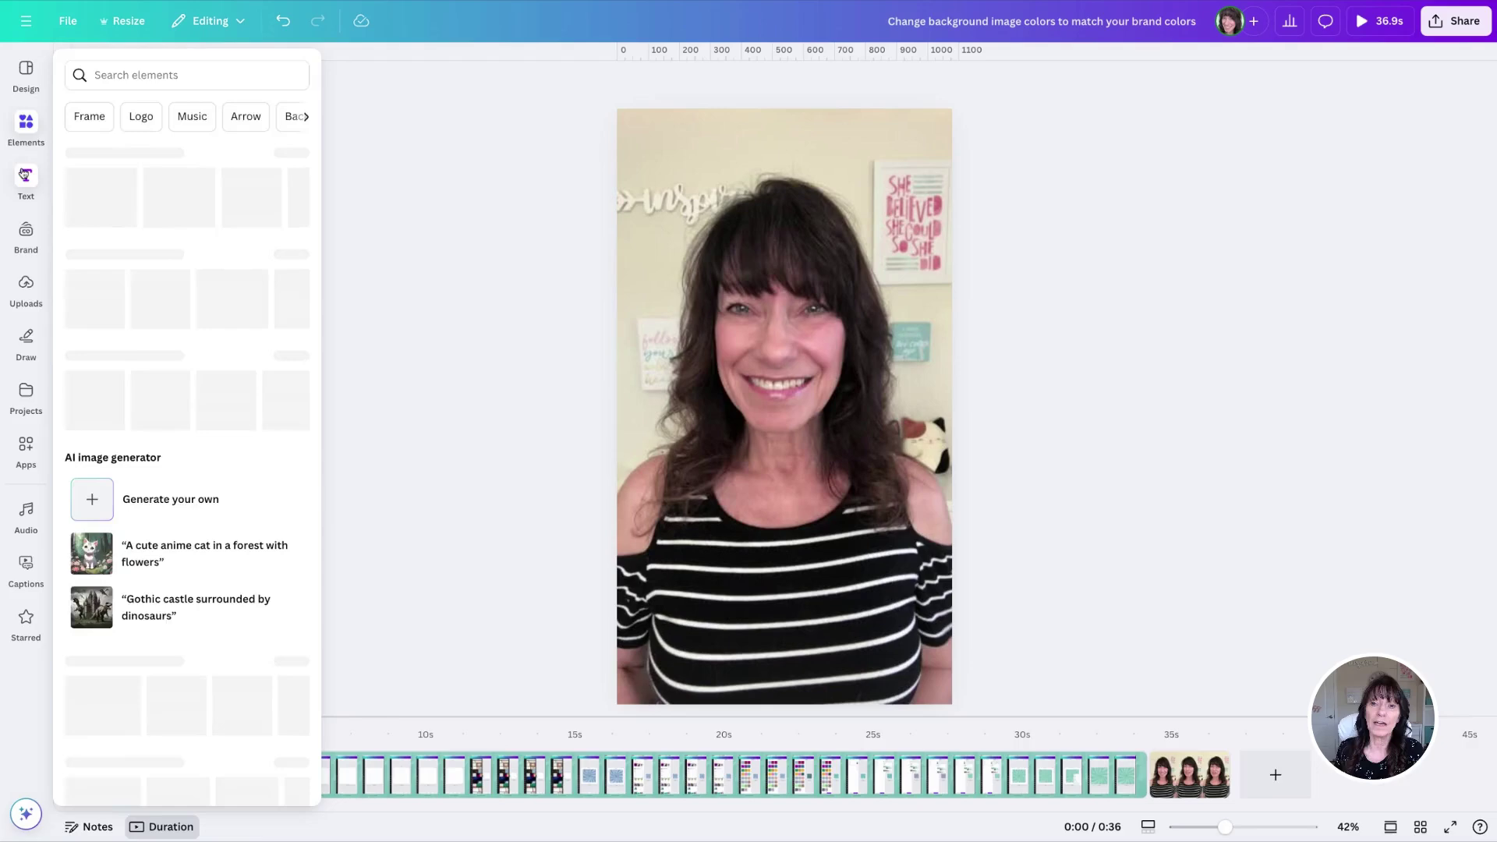
{"action": "left_click", "coordinate": [26, 181]}
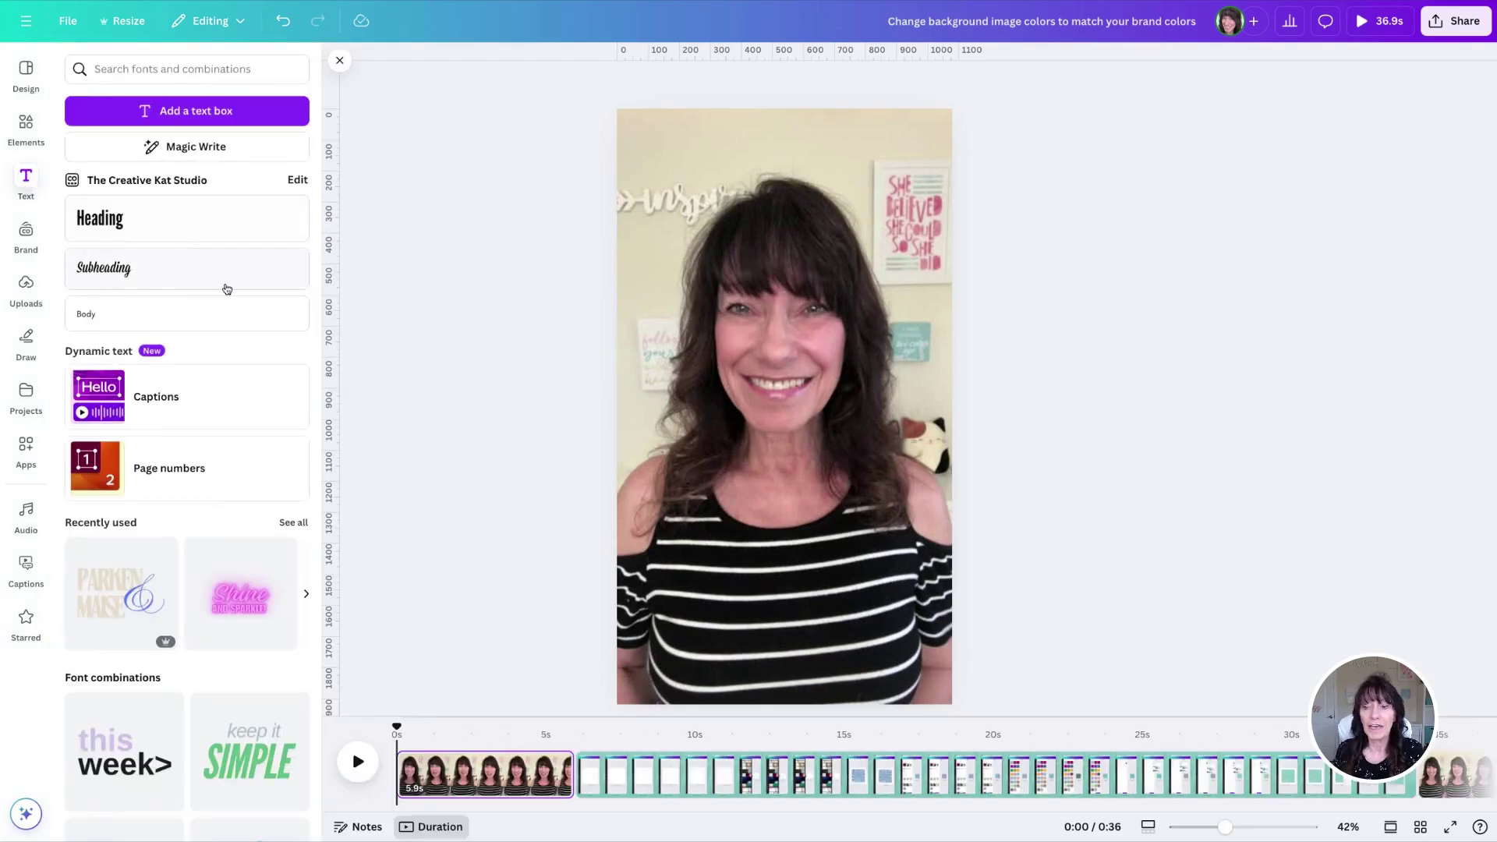
{"action": "left_click", "coordinate": [201, 401]}
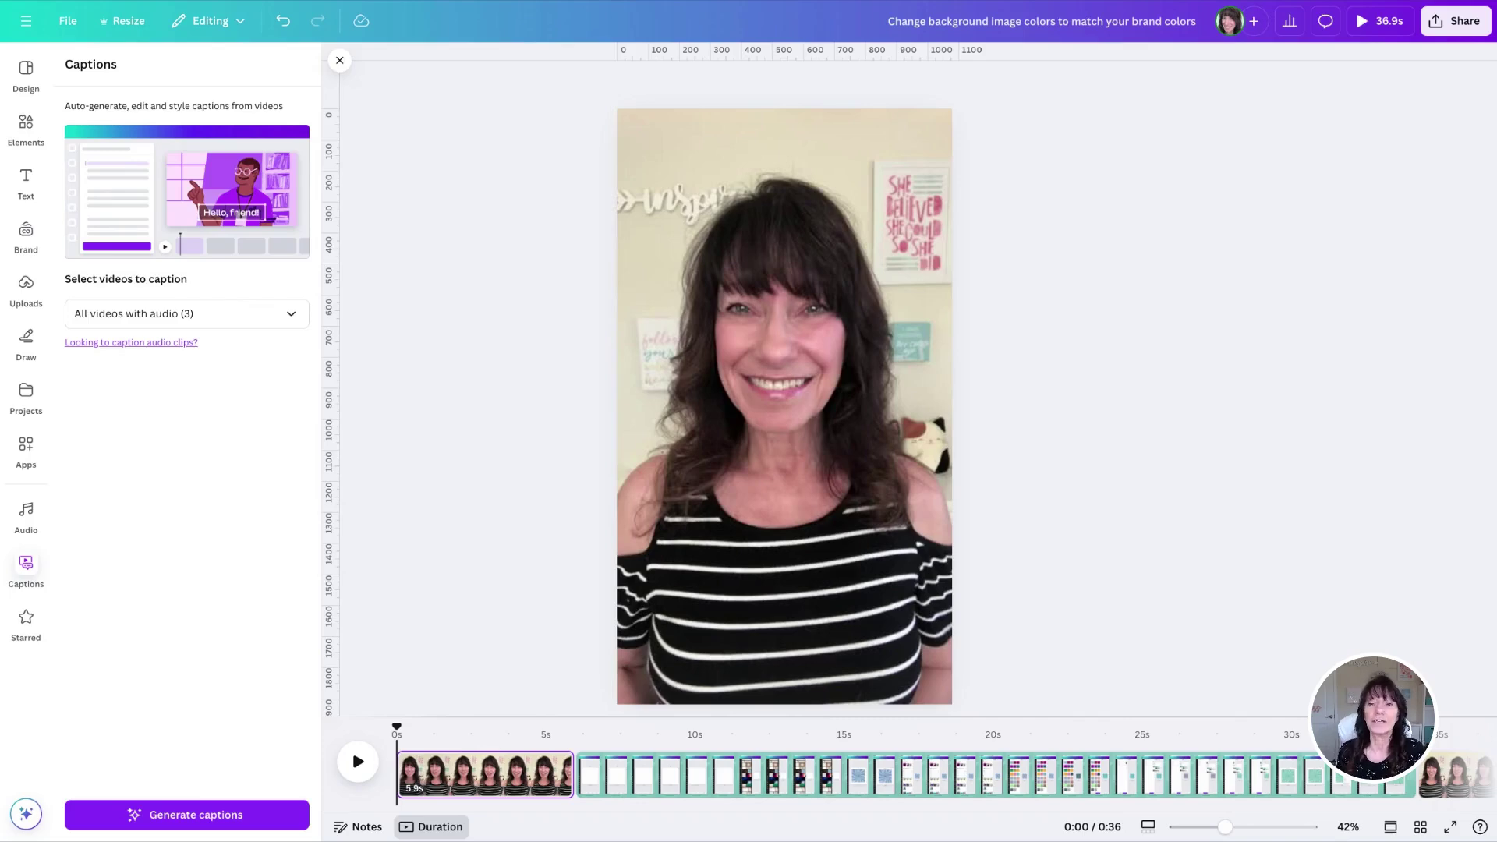
{"action": "left_click", "coordinate": [294, 316]}
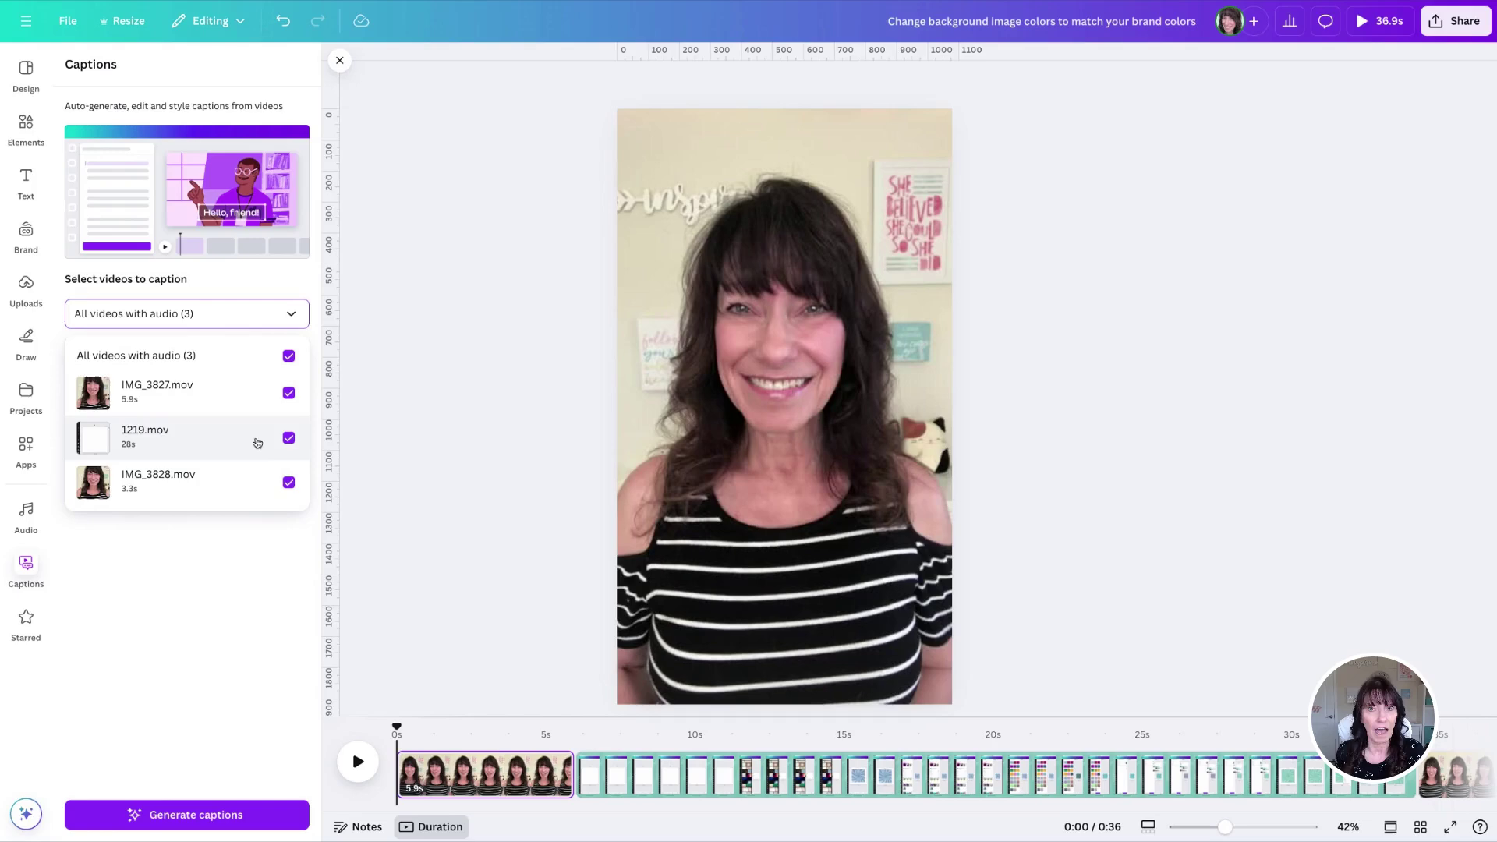
{"action": "left_click", "coordinate": [290, 484]}
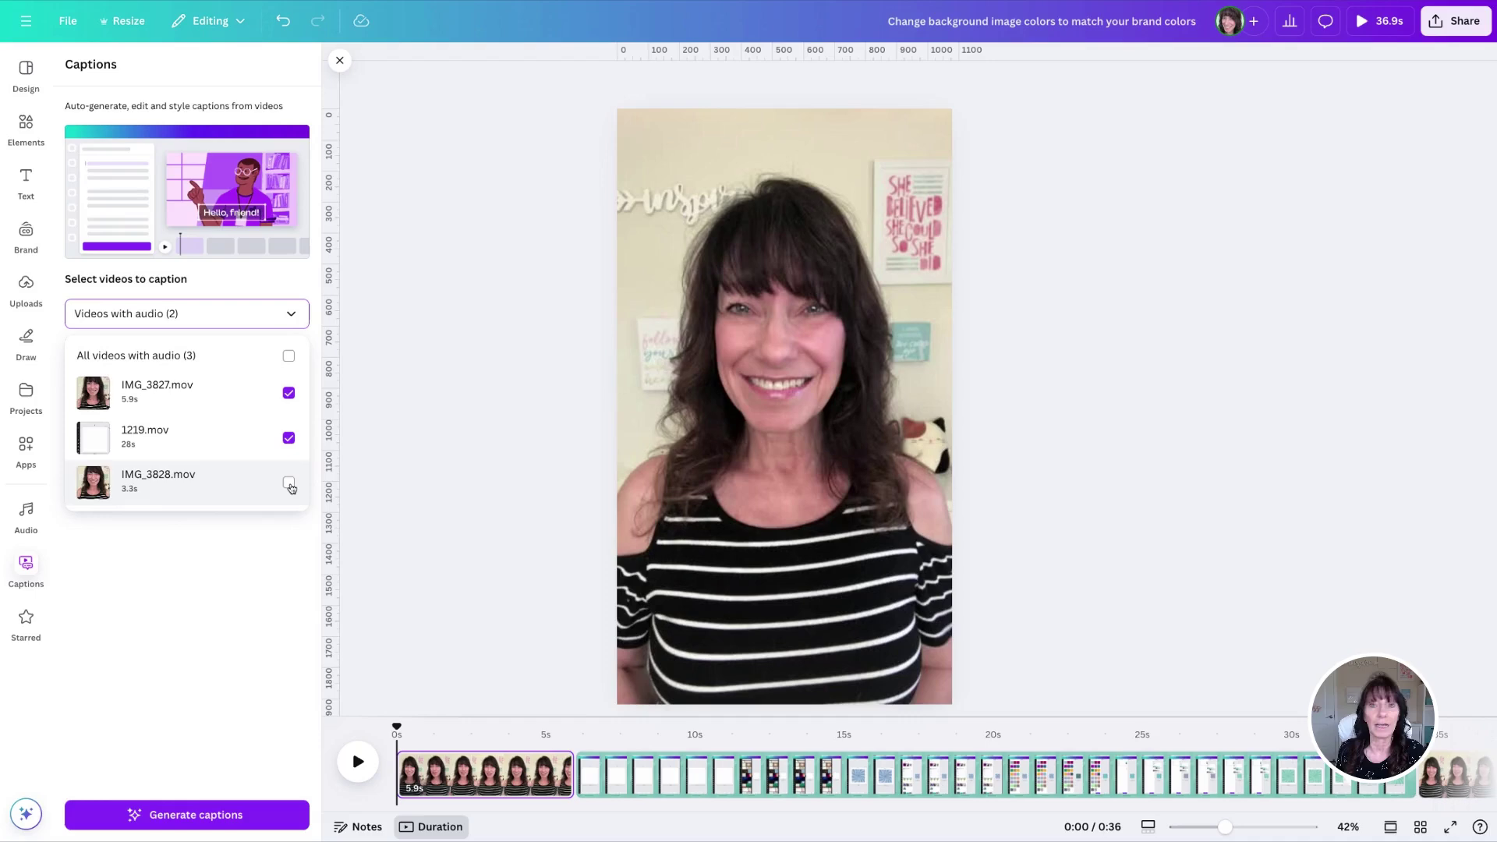
{"action": "left_click", "coordinate": [289, 484]}
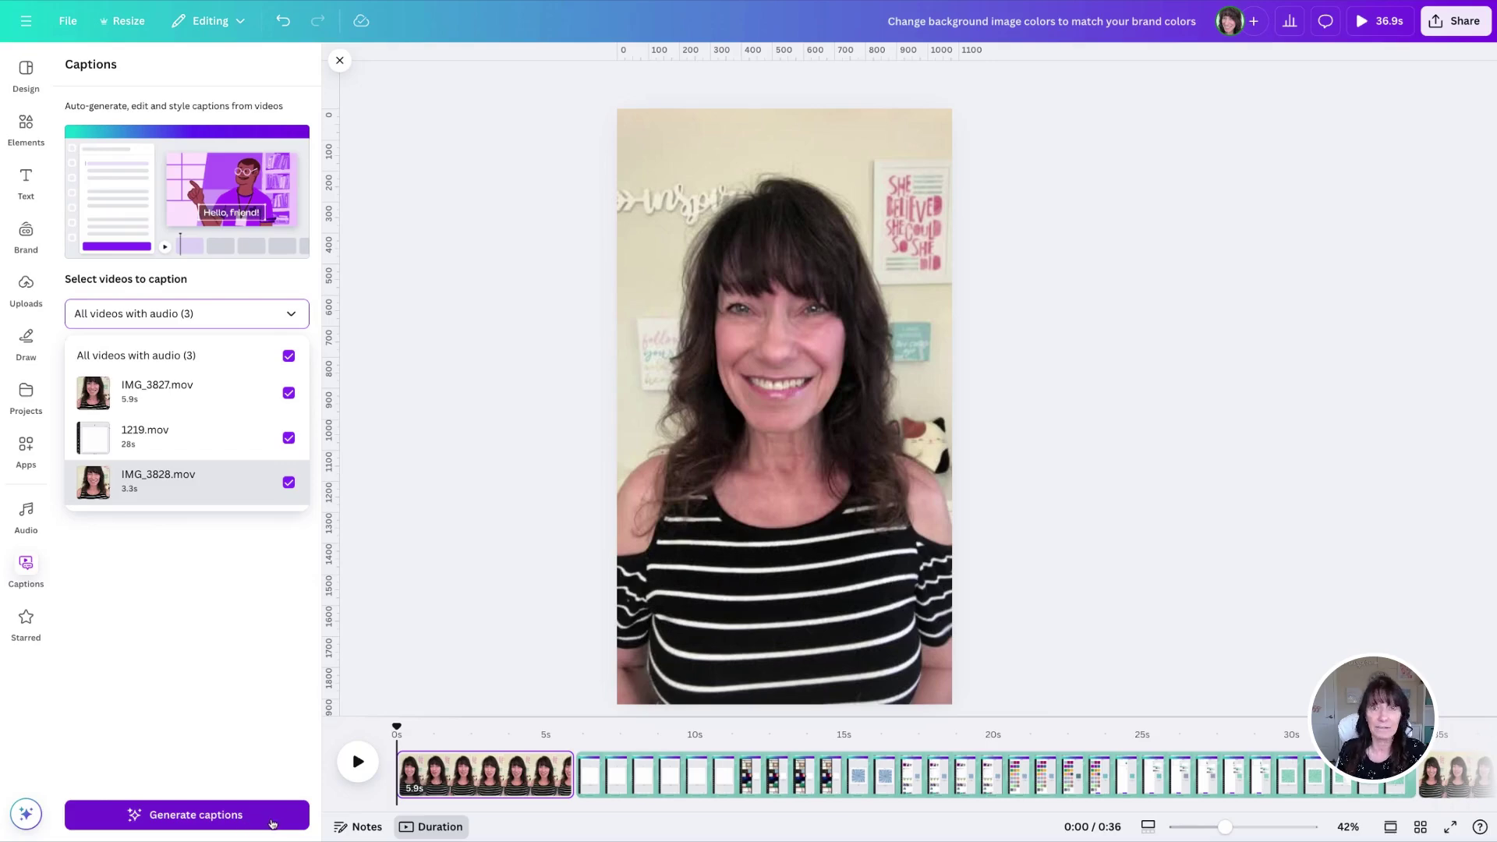
{"action": "left_click", "coordinate": [271, 815]}
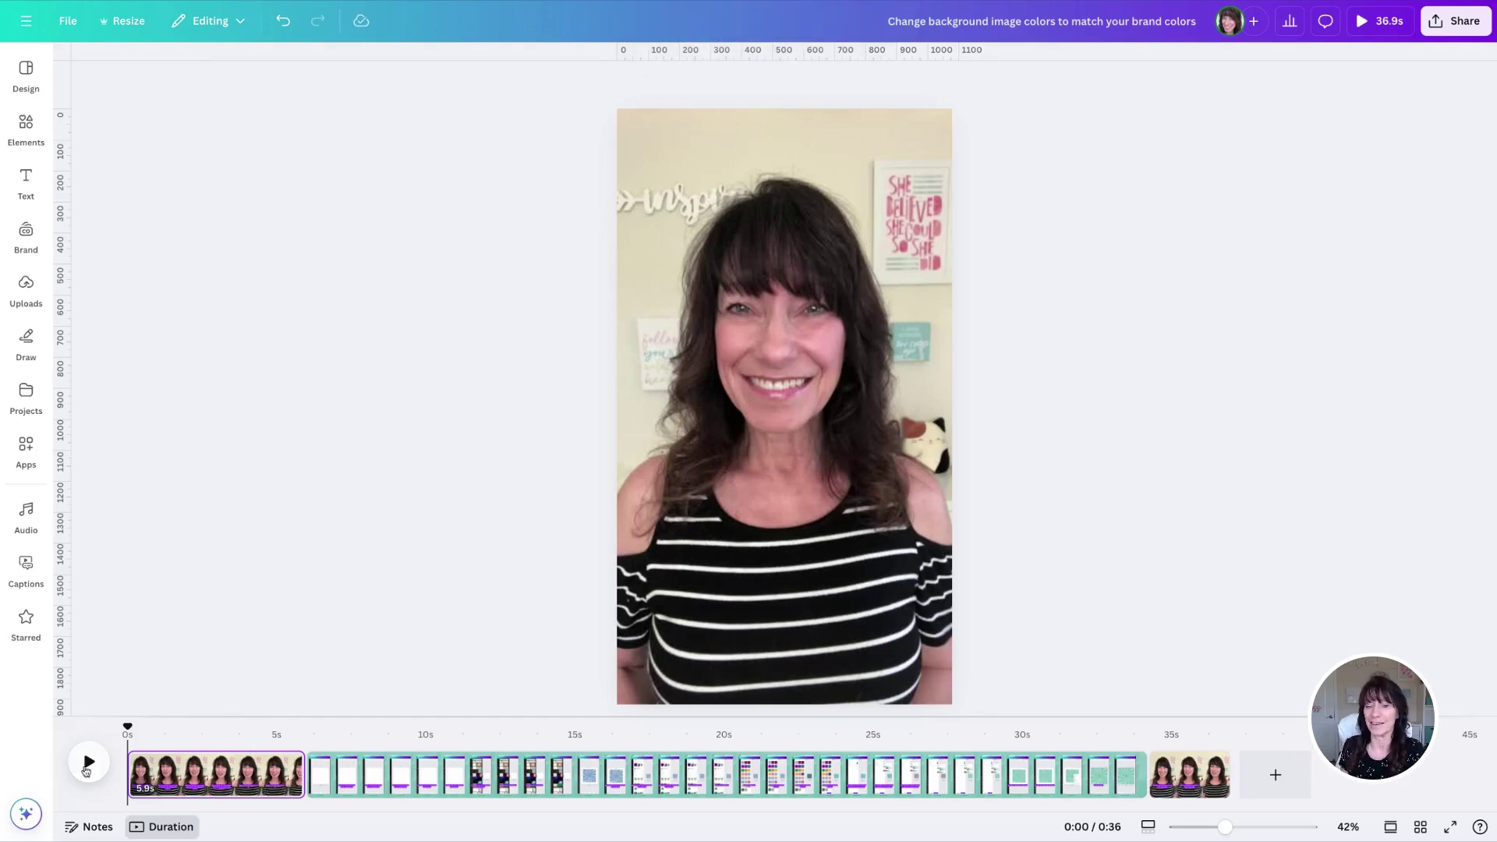
{"action": "left_click", "coordinate": [88, 765]}
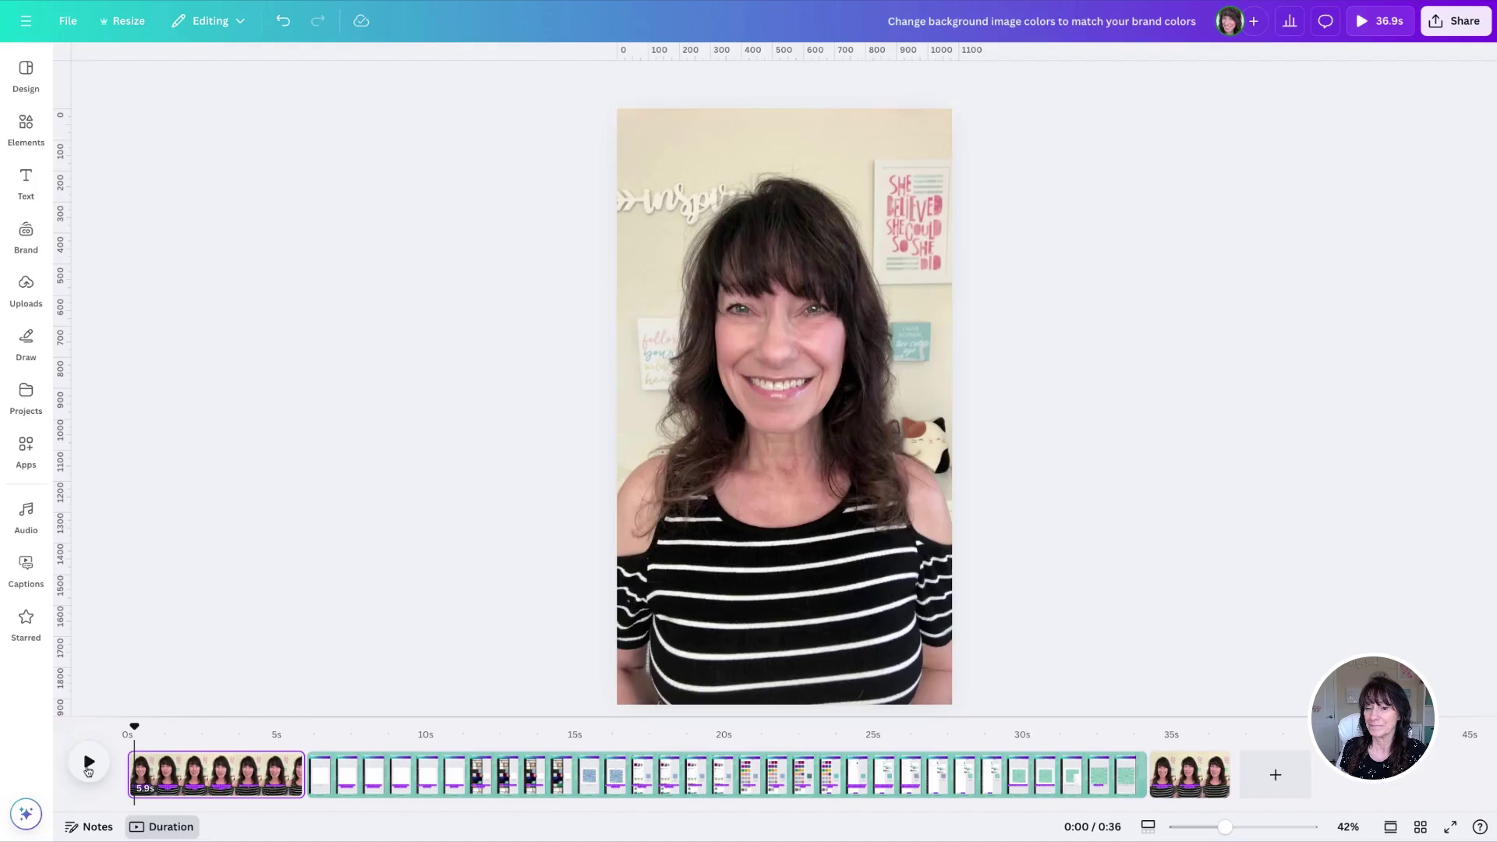
{"action": "left_click", "coordinate": [88, 766]}
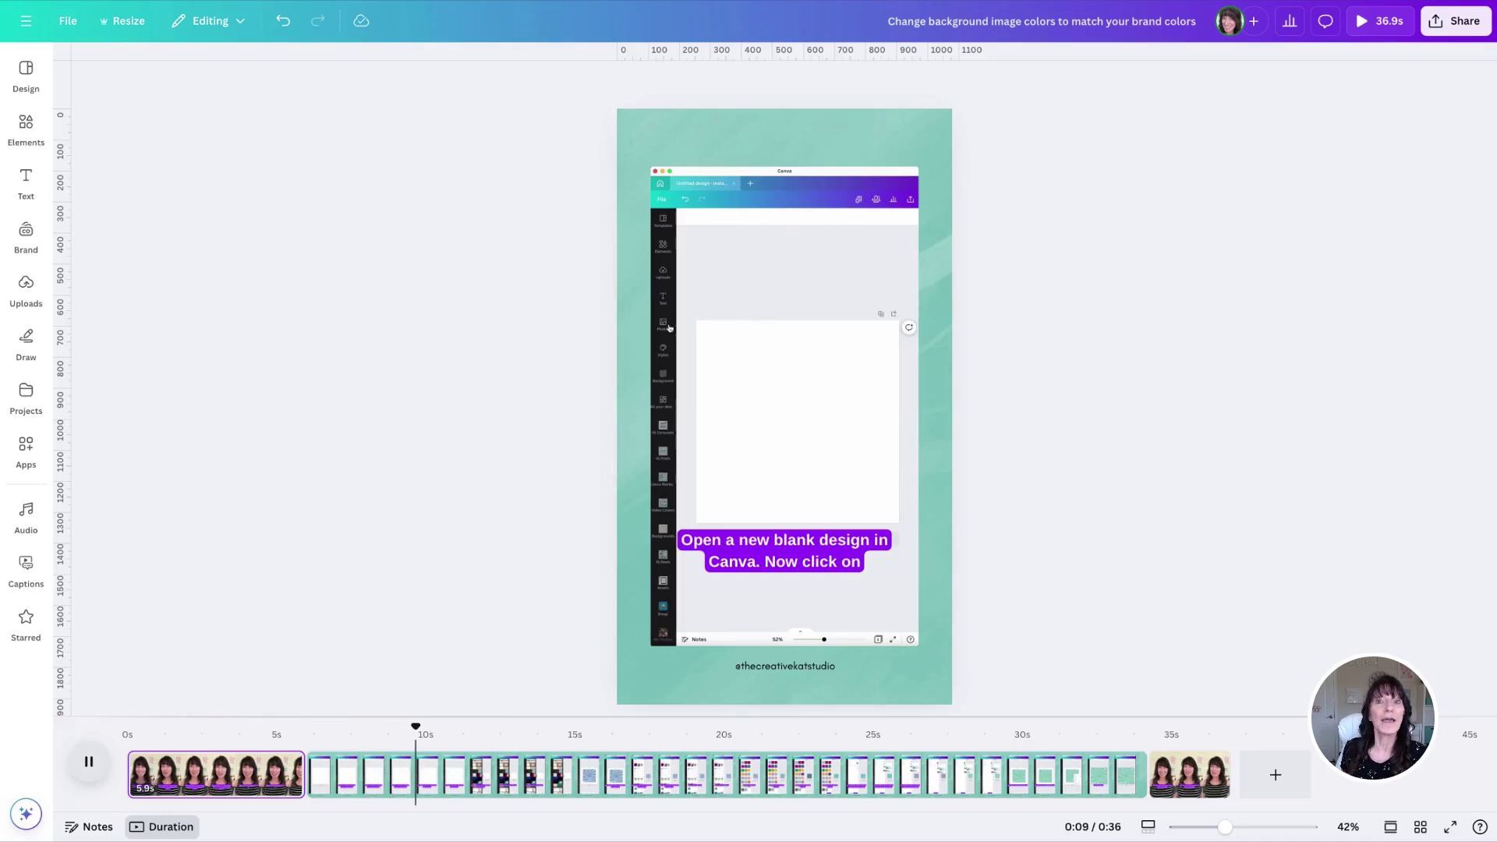
{"action": "key", "text": "space"}
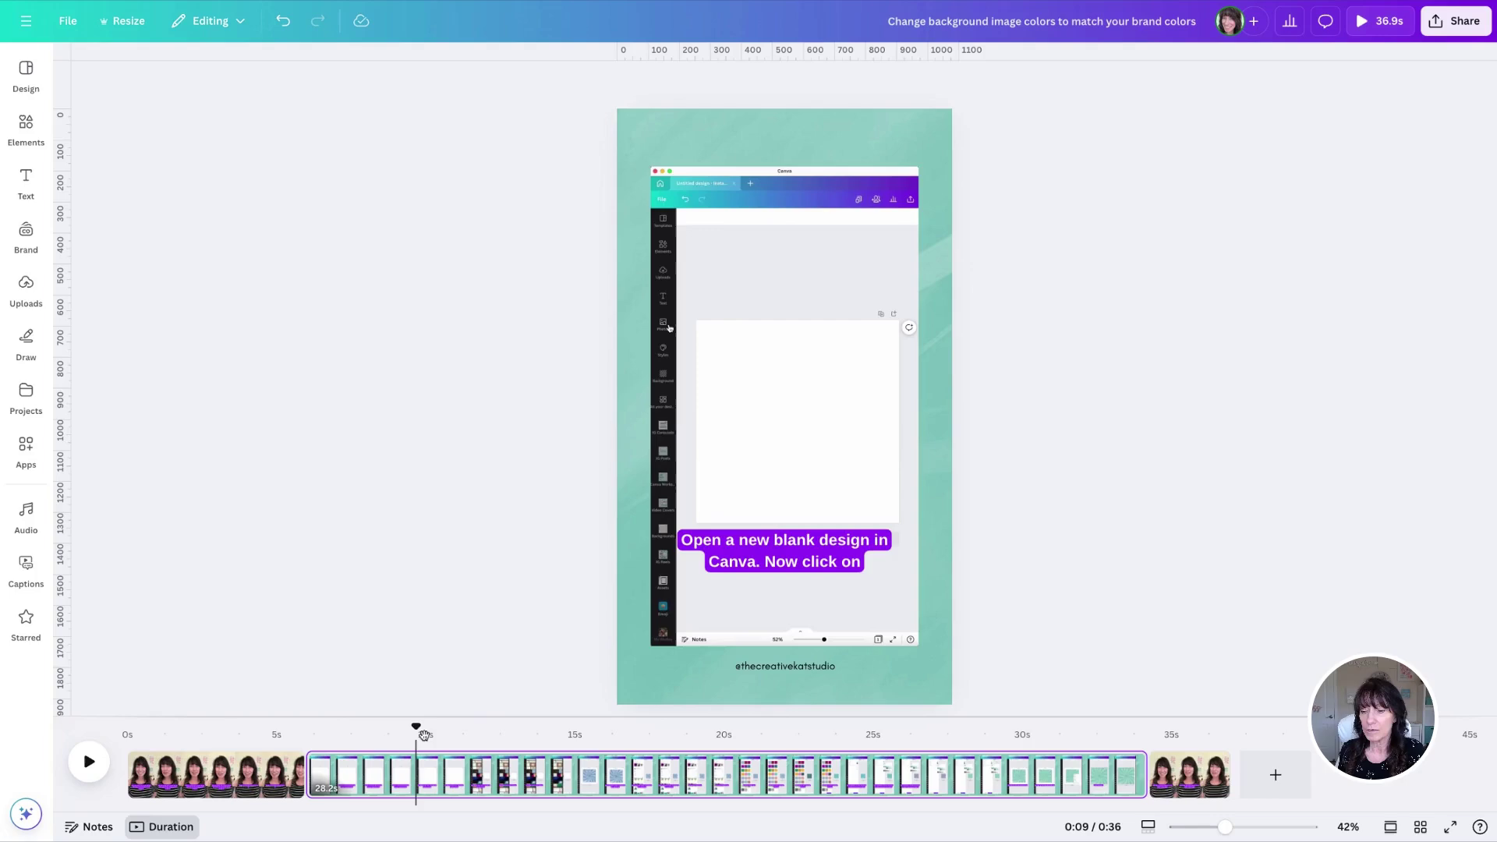
{"action": "left_click_drag", "start_coordinate": [418, 727], "coordinate": [175, 728]}
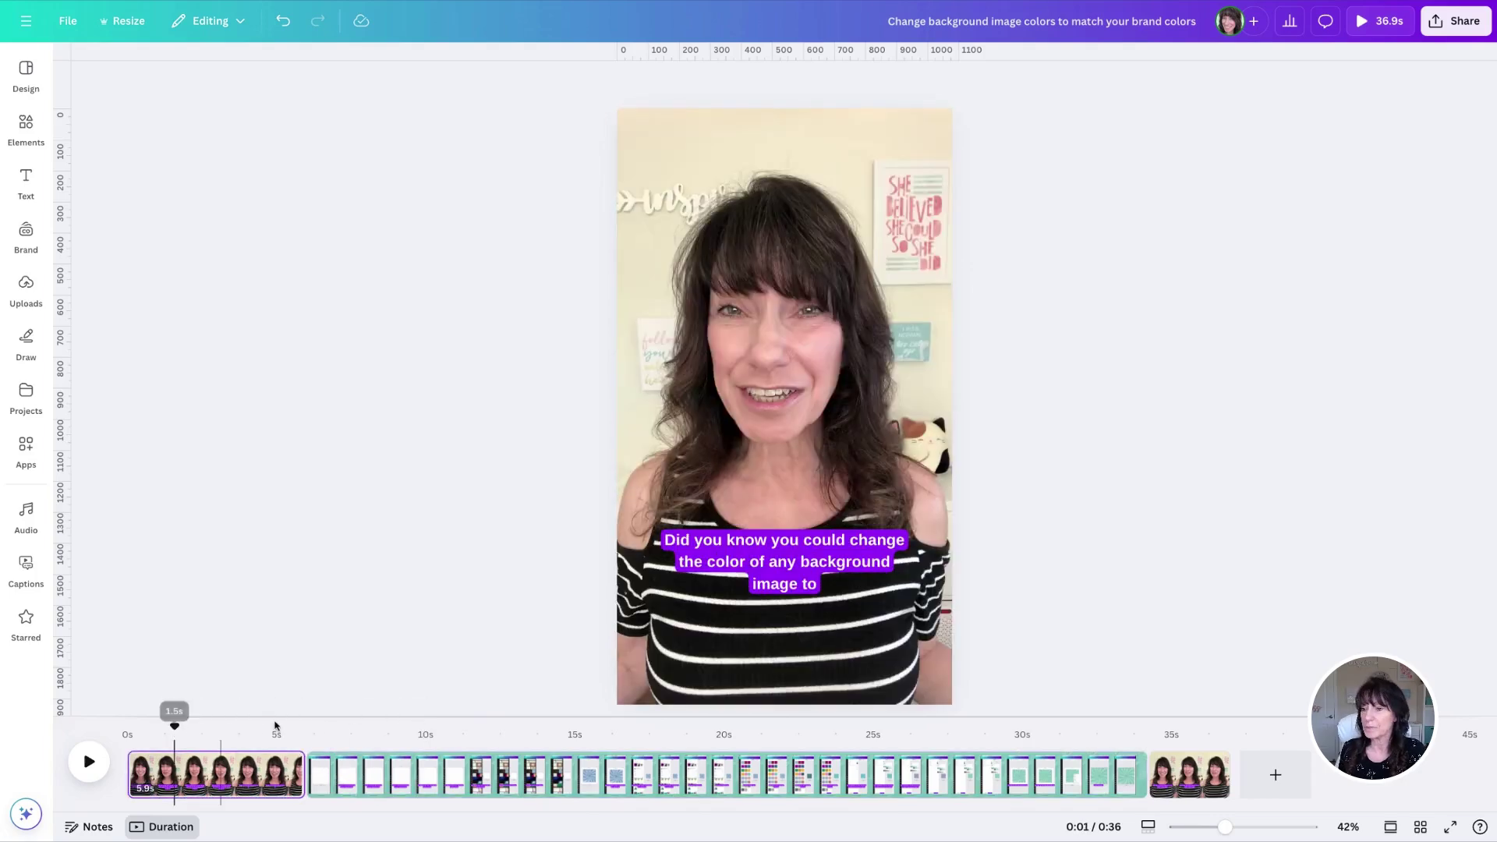
- Select the opening caption and try a teal background effect on it
{"action": "left_click", "coordinate": [815, 562]}
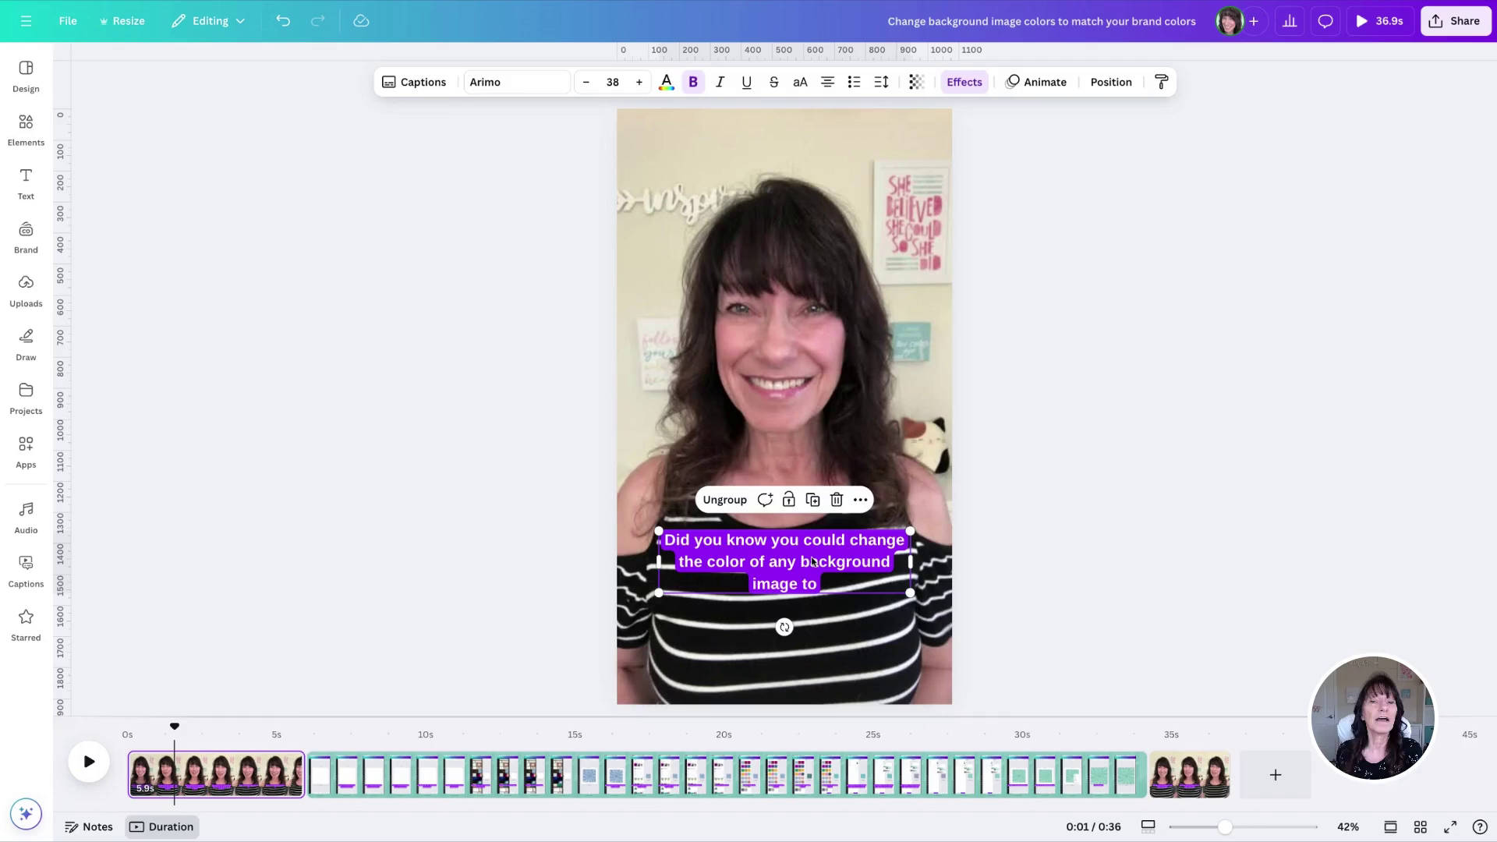
{"action": "left_click", "coordinate": [965, 82]}
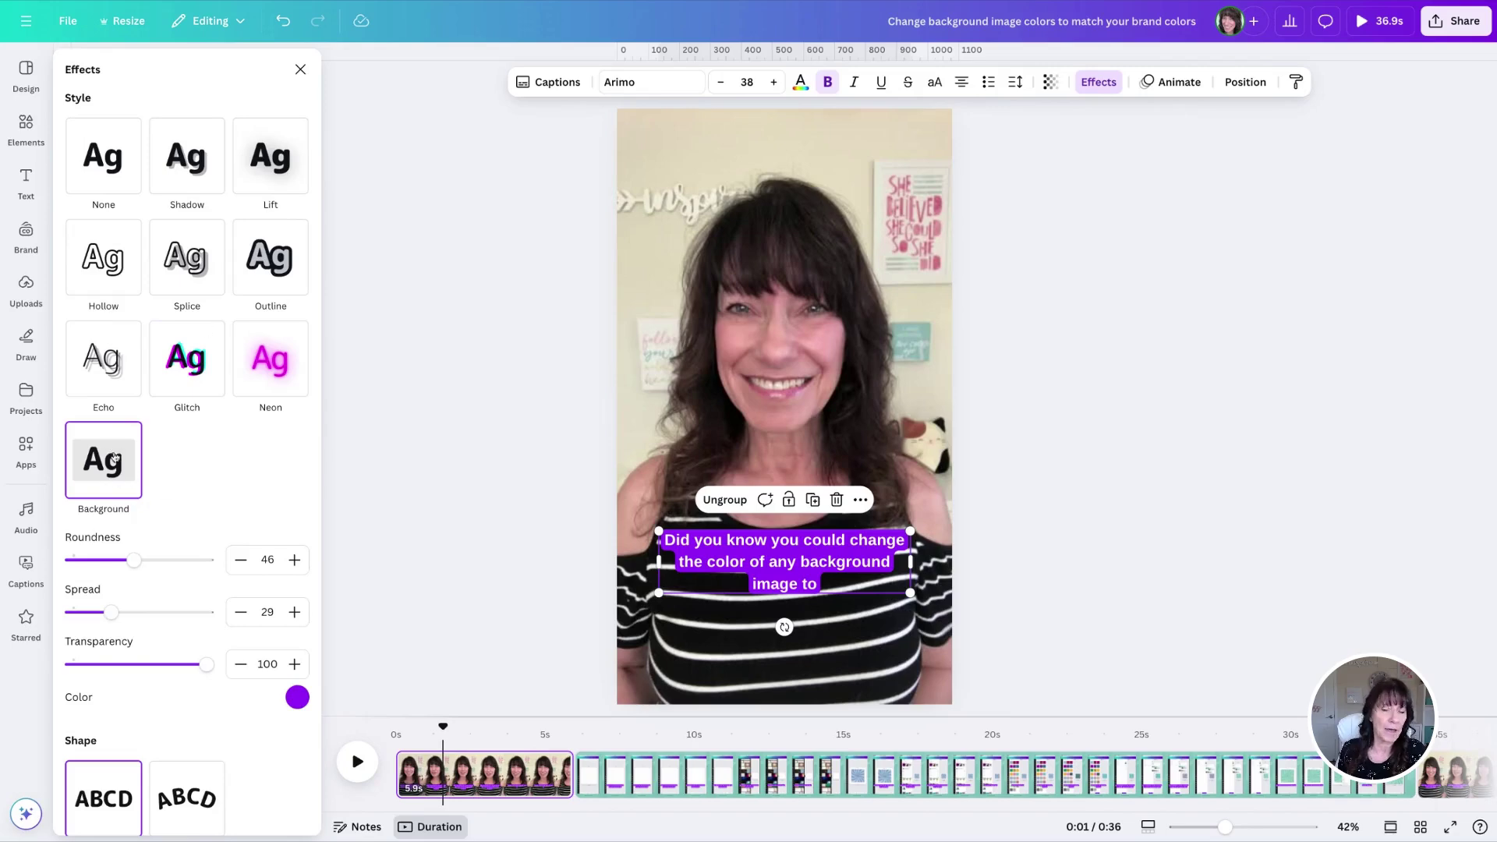
{"action": "left_click", "coordinate": [297, 698]}
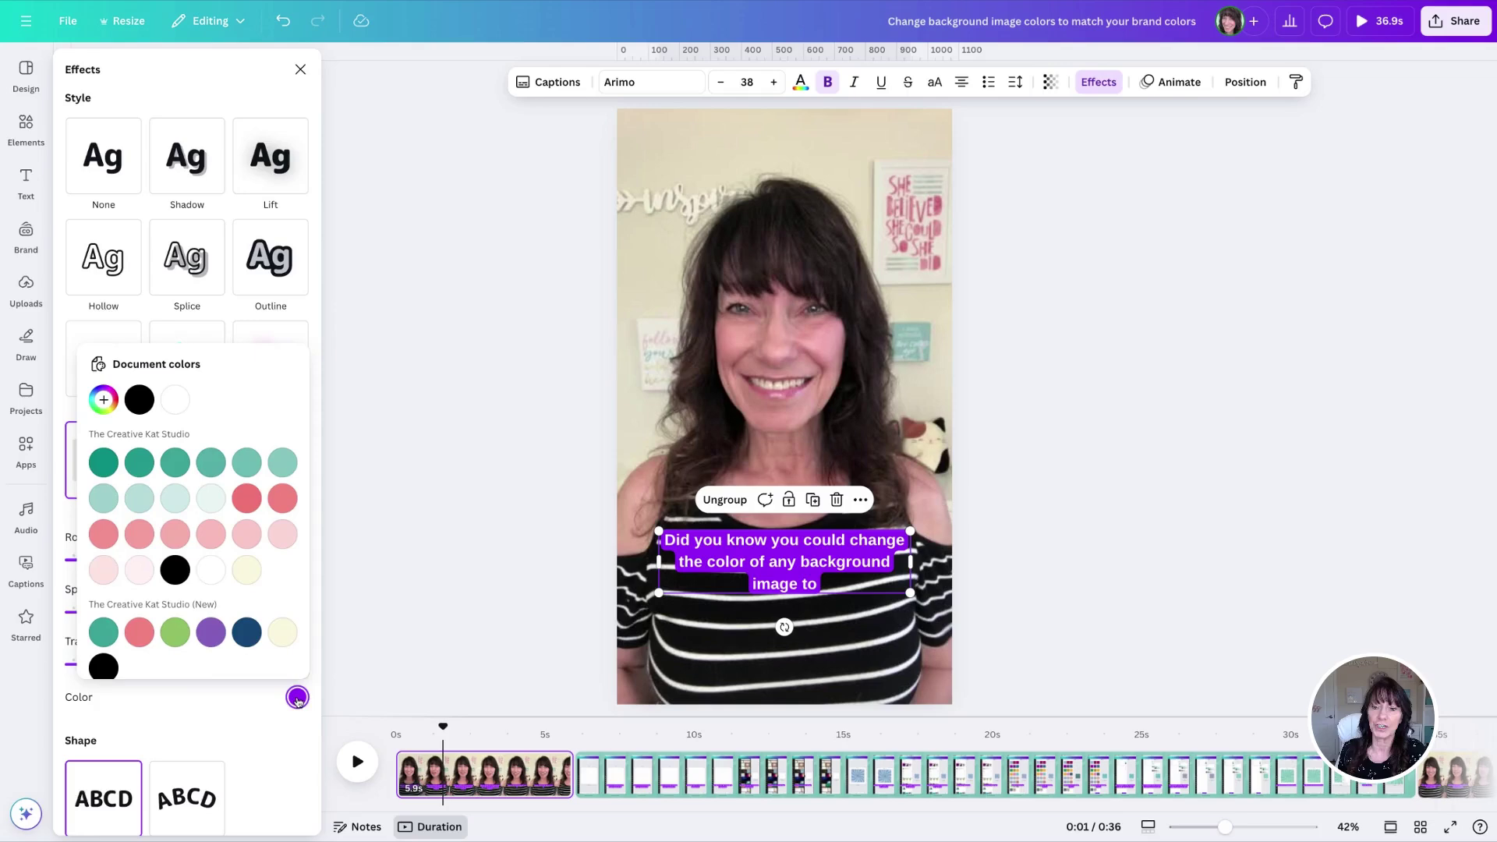
{"action": "left_click", "coordinate": [105, 463]}
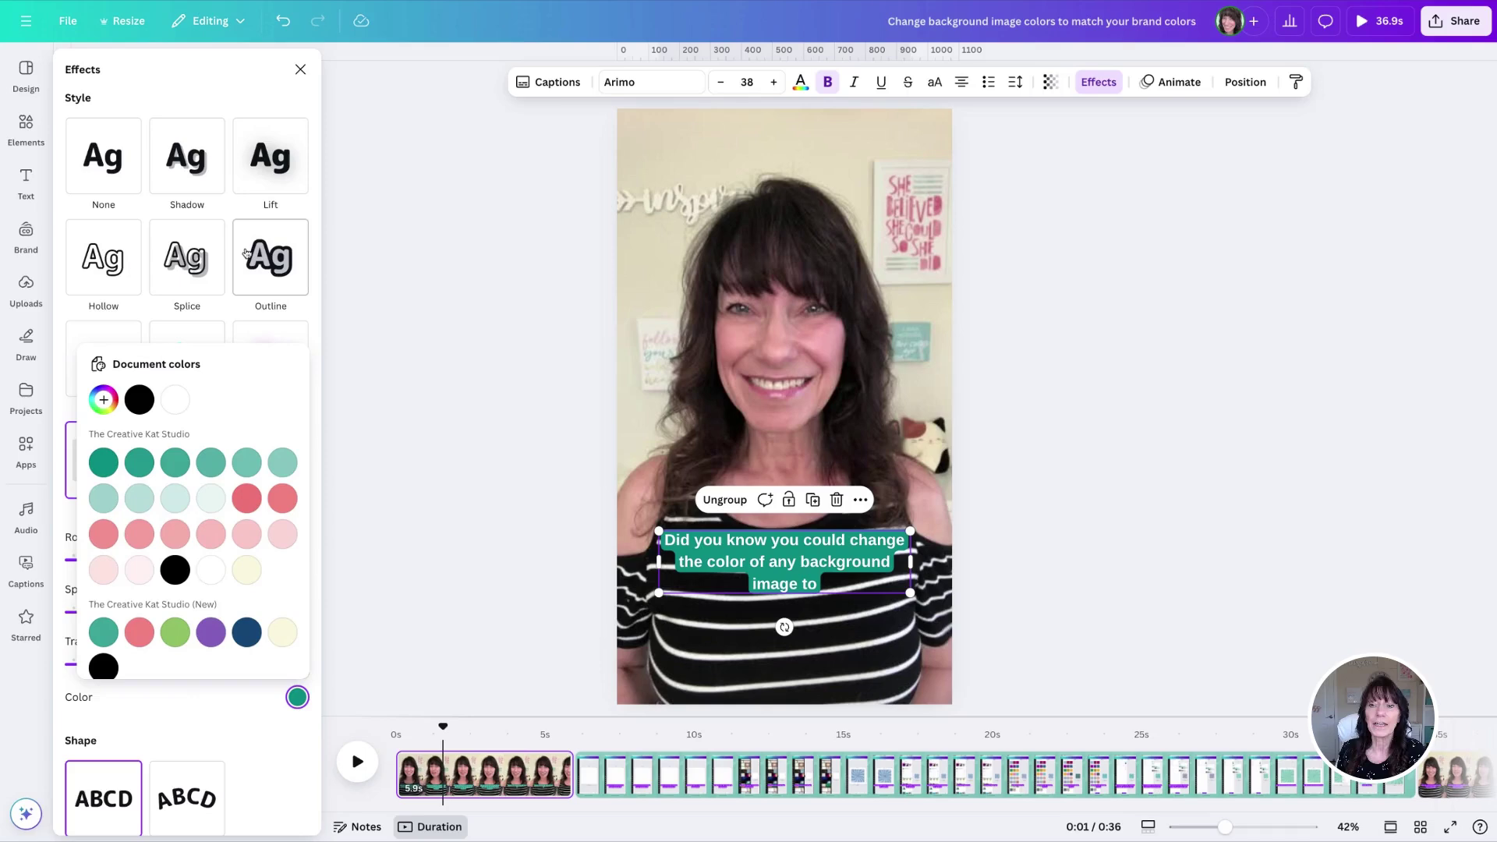
{"action": "left_click", "coordinate": [244, 90]}
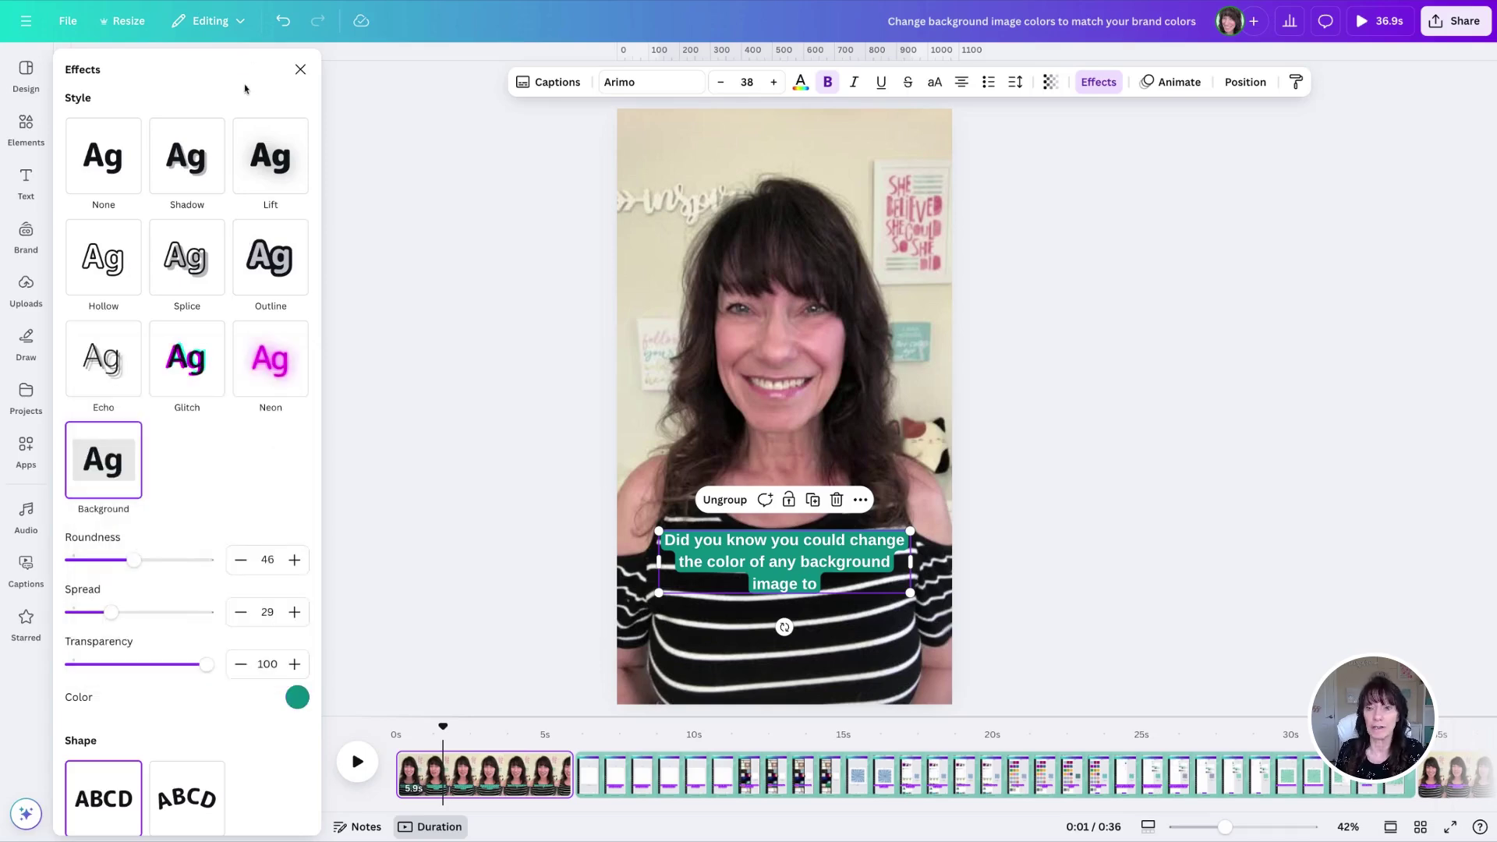
- Switch the caption effect to a thick black text outline
{"action": "left_click", "coordinate": [281, 271]}
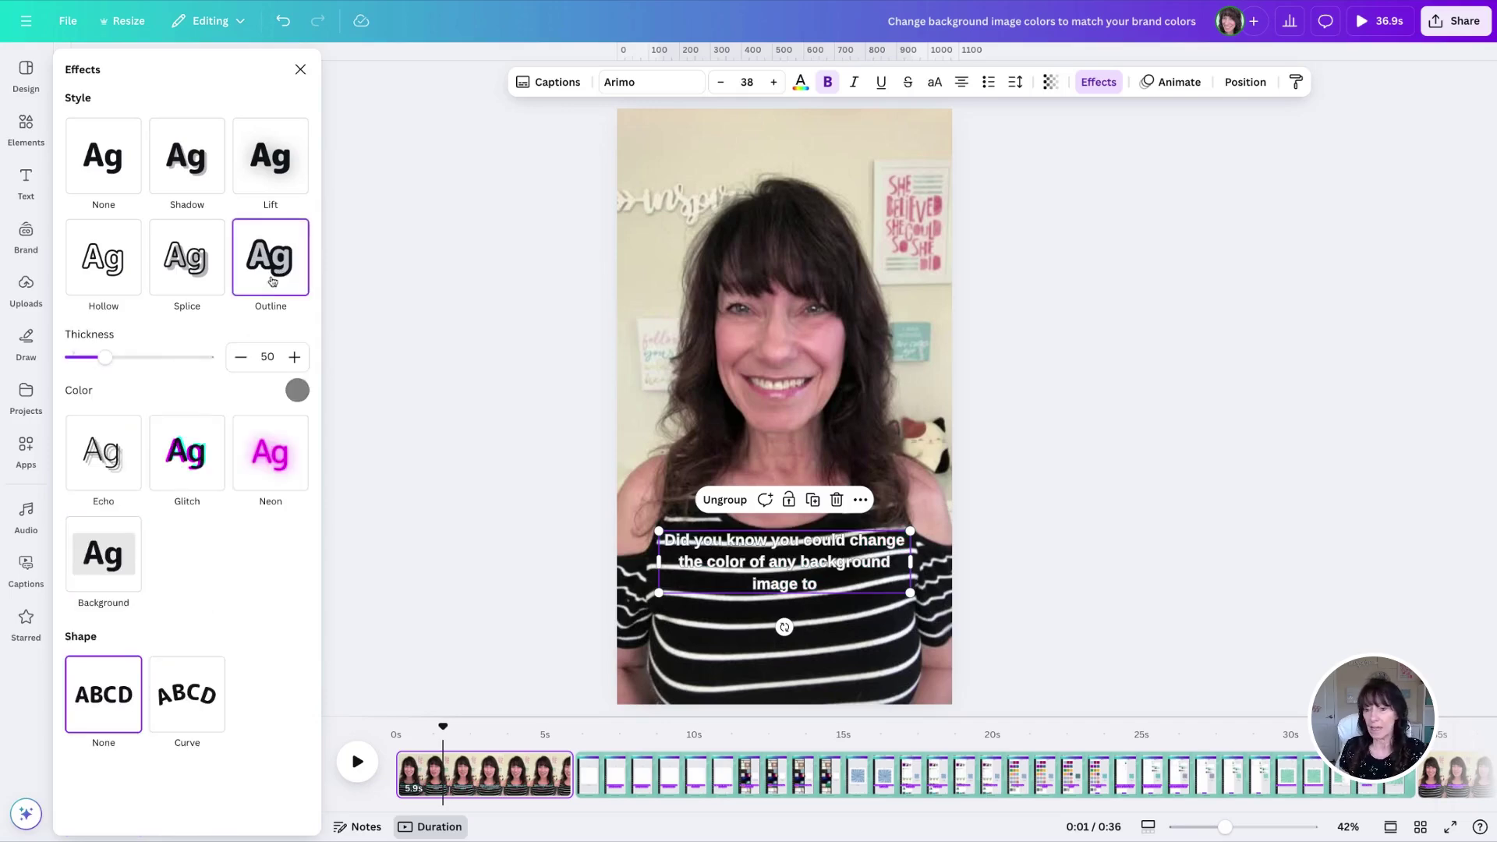
{"action": "left_click", "coordinate": [297, 391]}
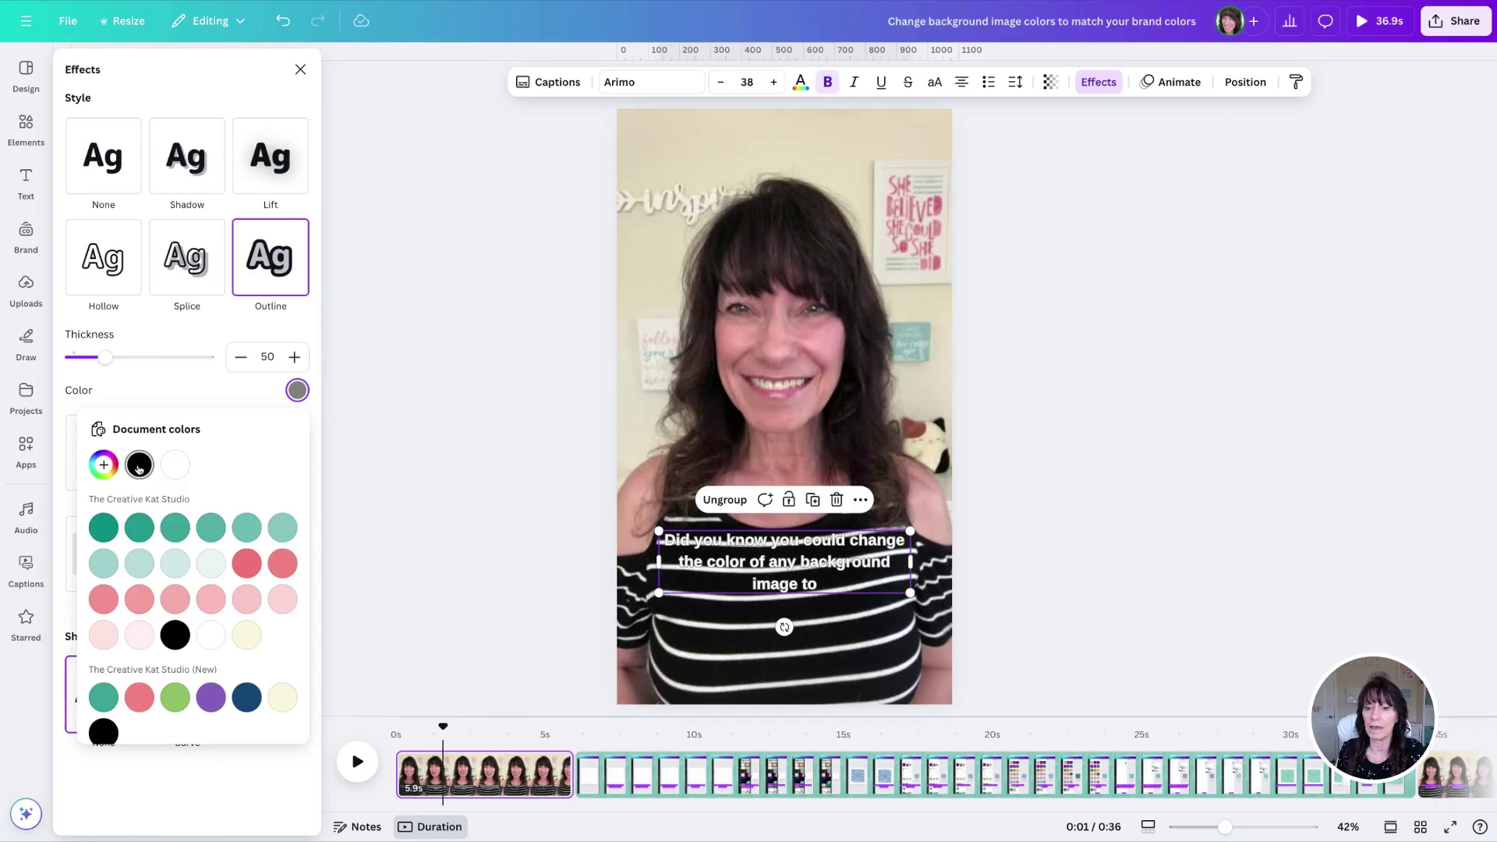
{"action": "left_click_drag", "start_coordinate": [105, 356], "coordinate": [136, 358]}
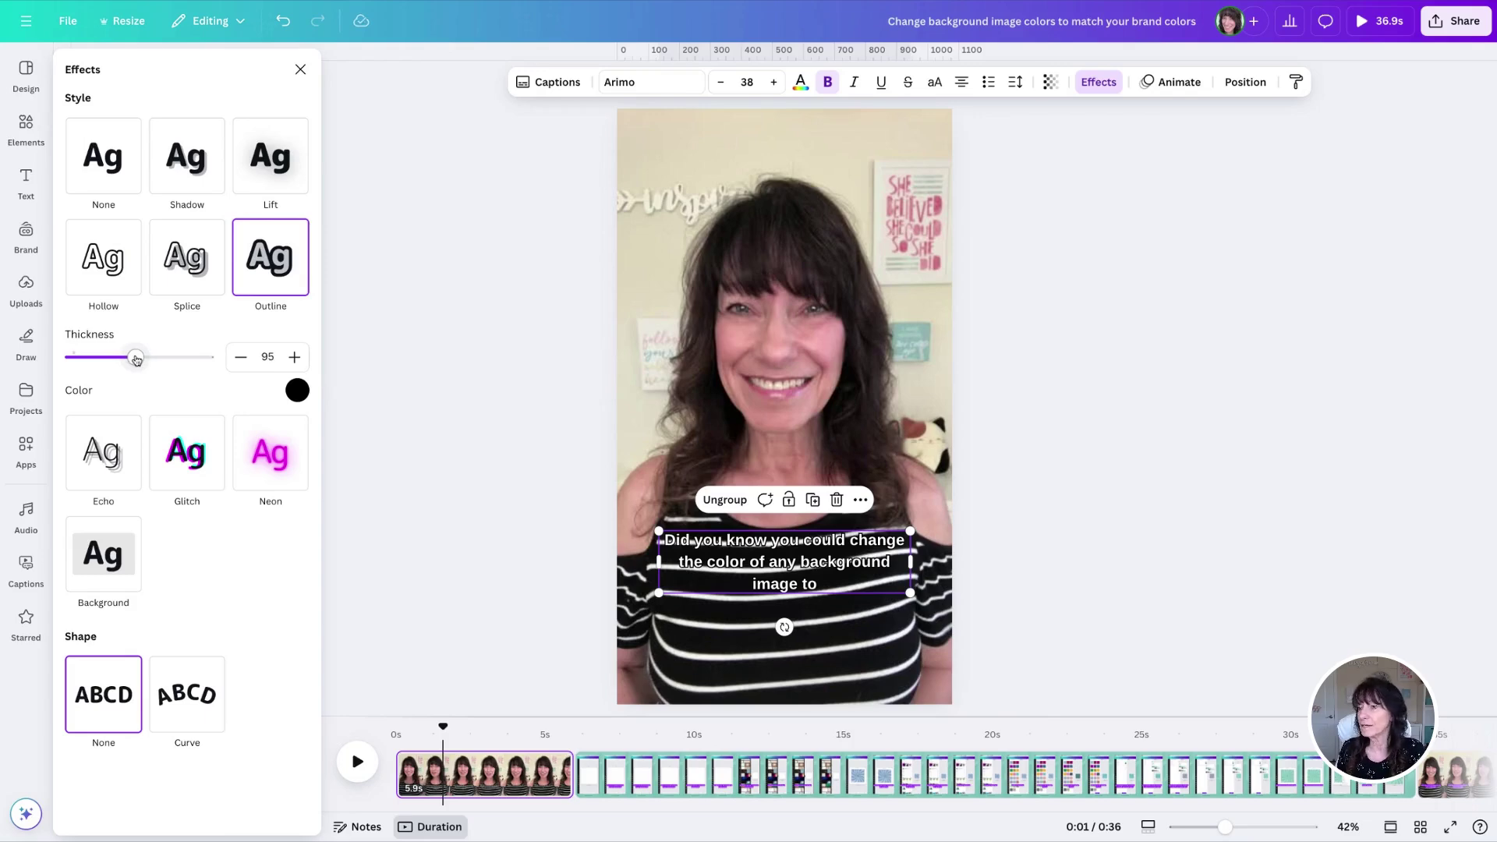
- Search 'mont' and apply Montserrat Bold to every caption with Change all
{"action": "left_click", "coordinate": [658, 86]}
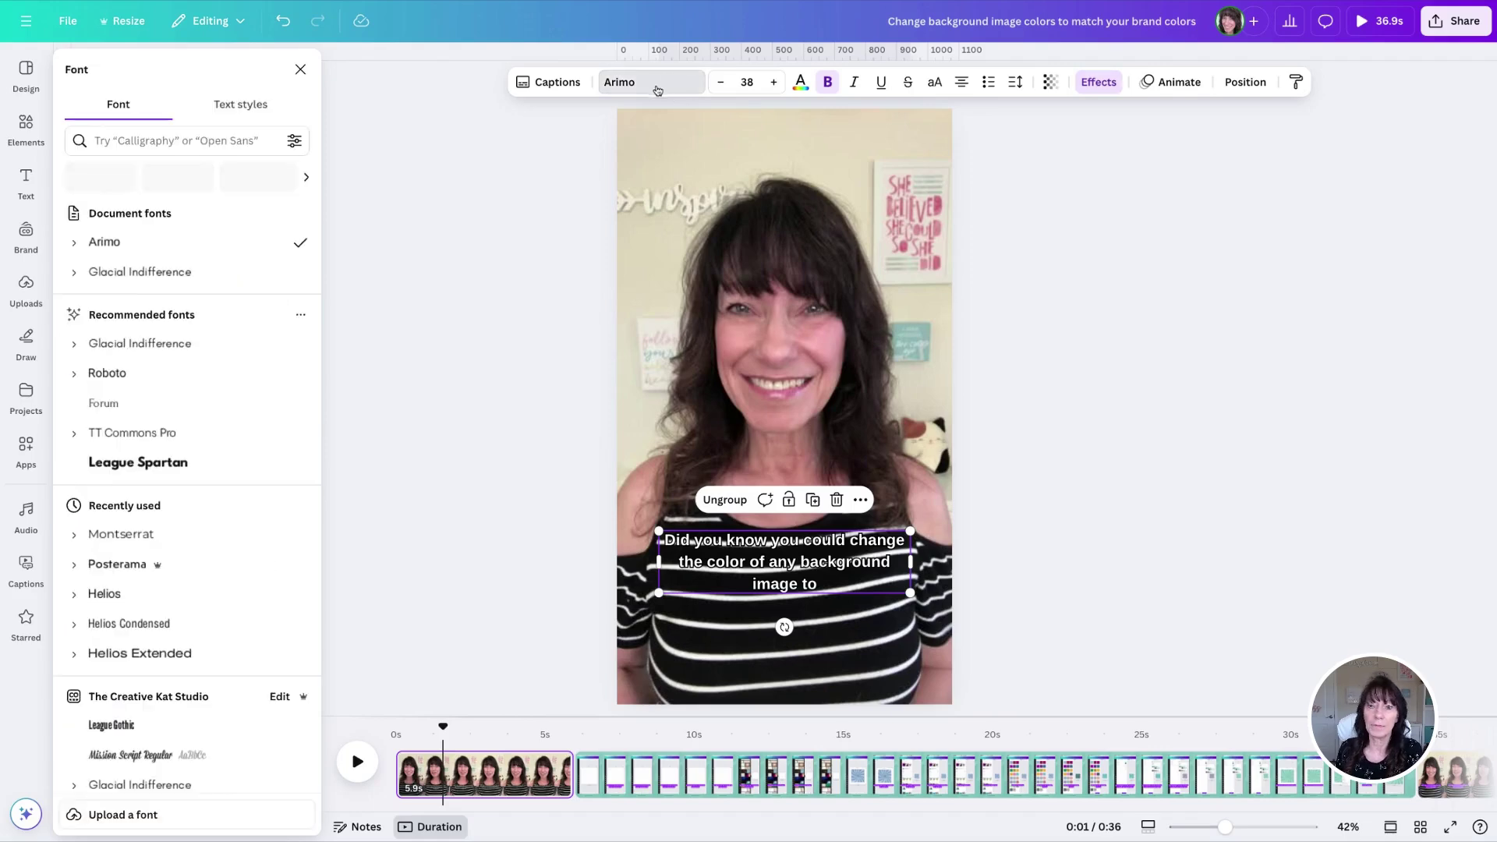
{"action": "left_click", "coordinate": [181, 144]}
{"action": "left_click", "coordinate": [124, 241]}
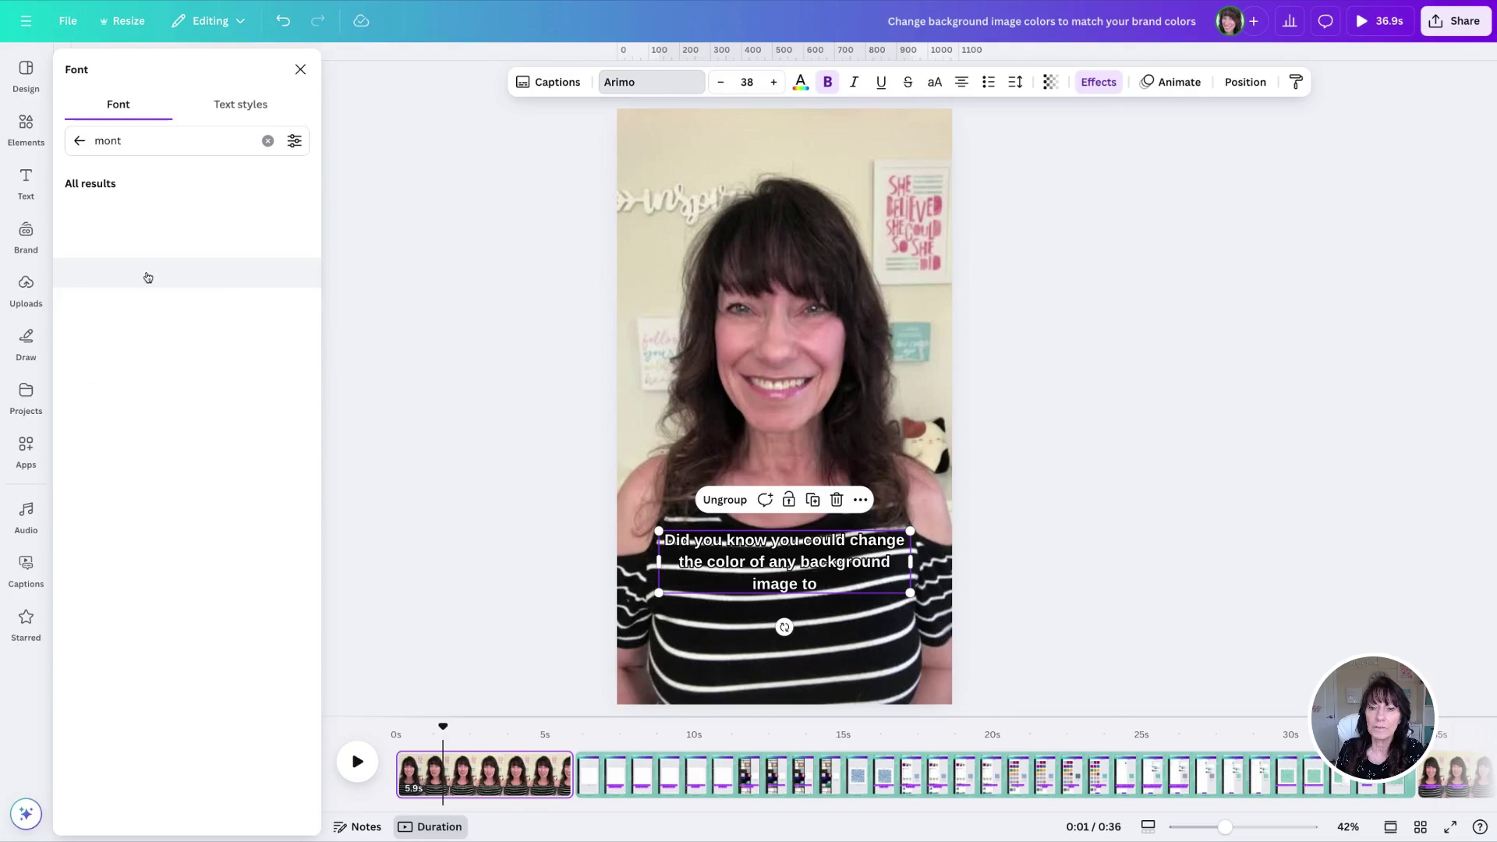
{"action": "left_click", "coordinate": [75, 242]}
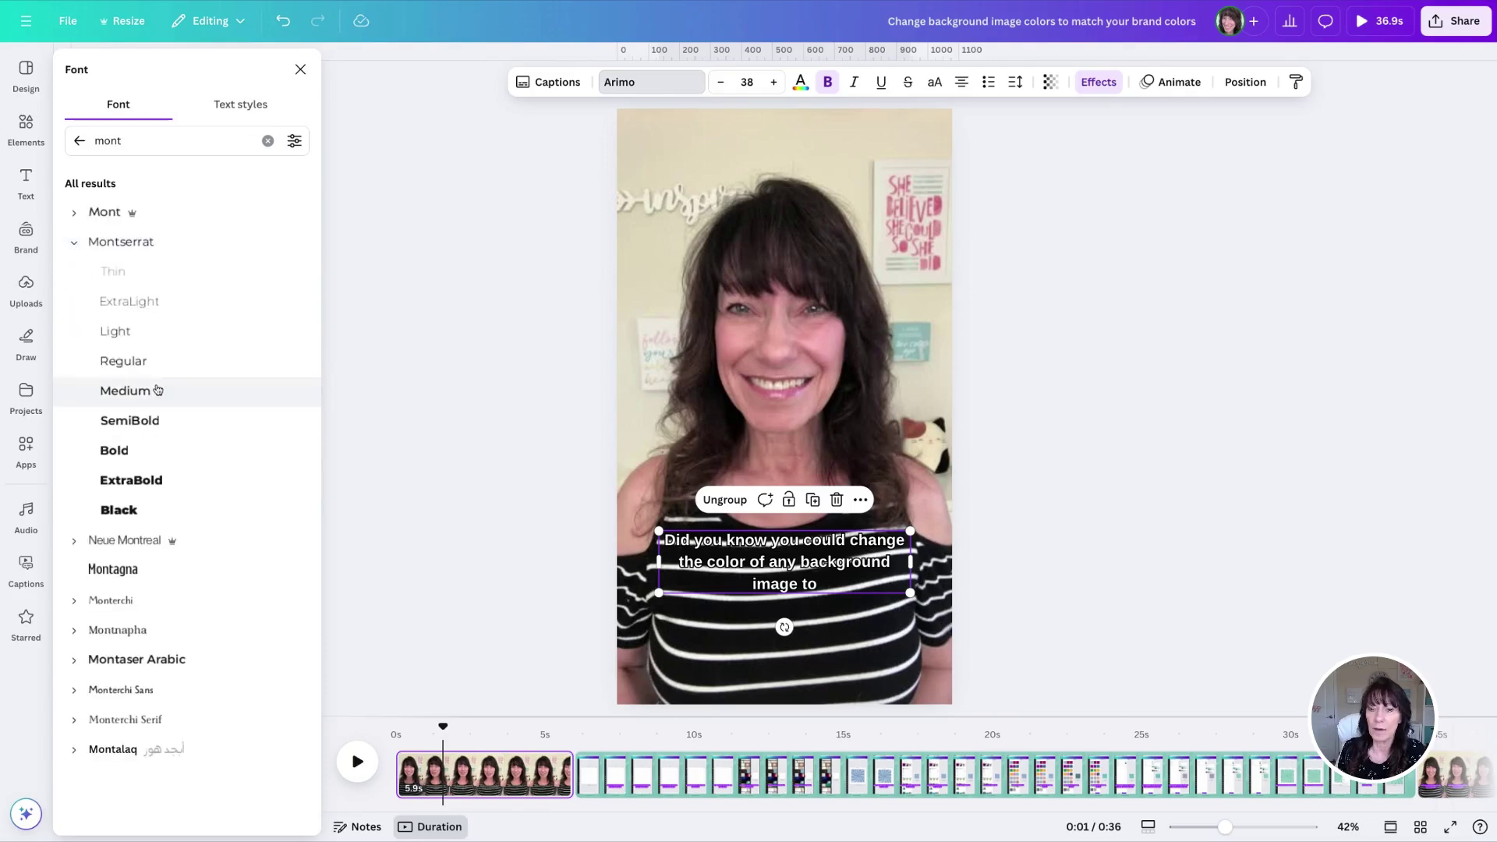
{"action": "left_click", "coordinate": [191, 452]}
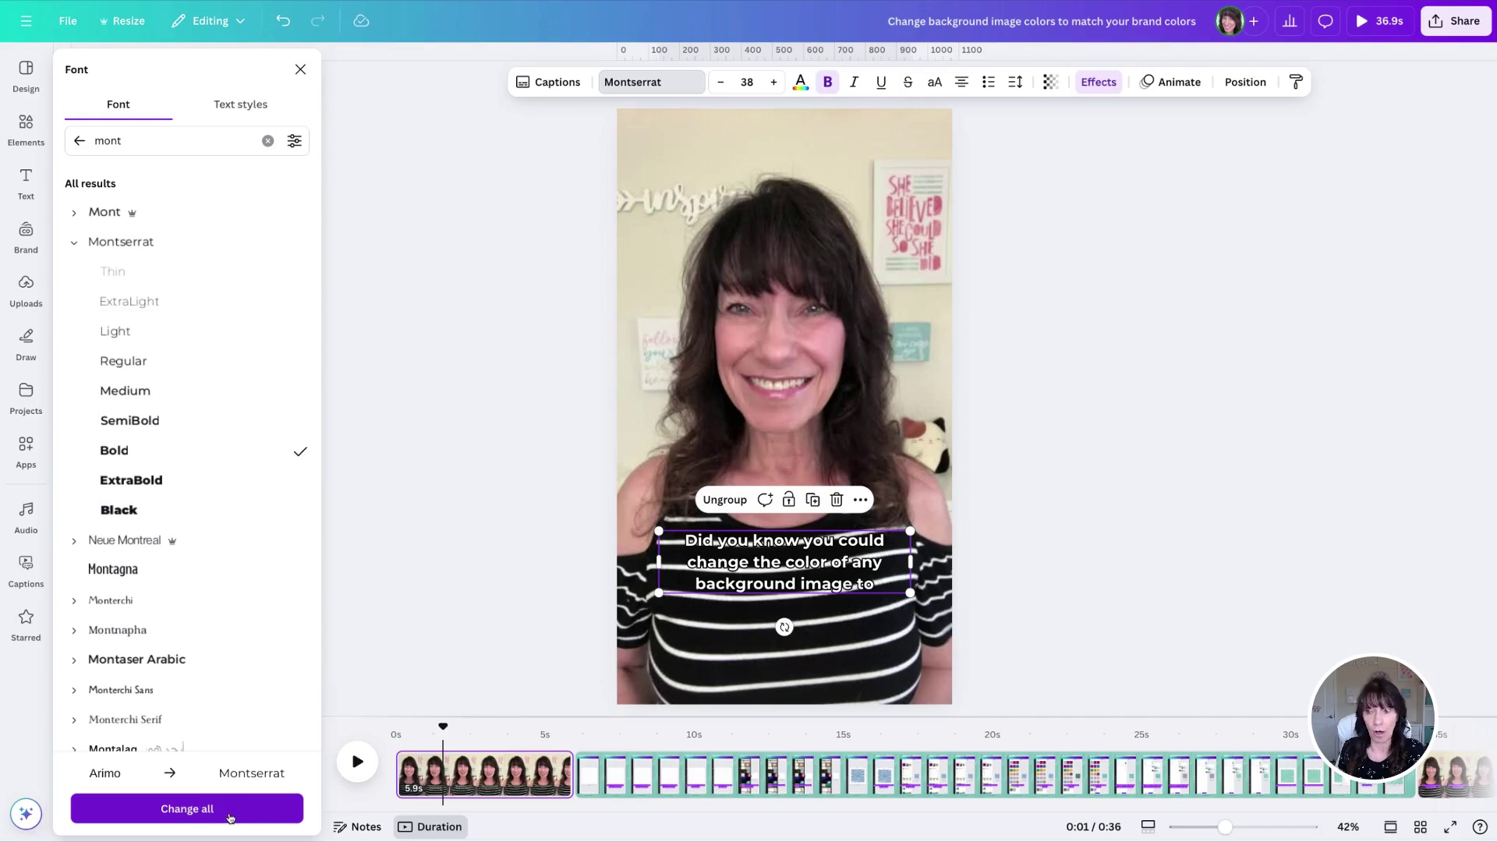
{"action": "left_click", "coordinate": [230, 817]}
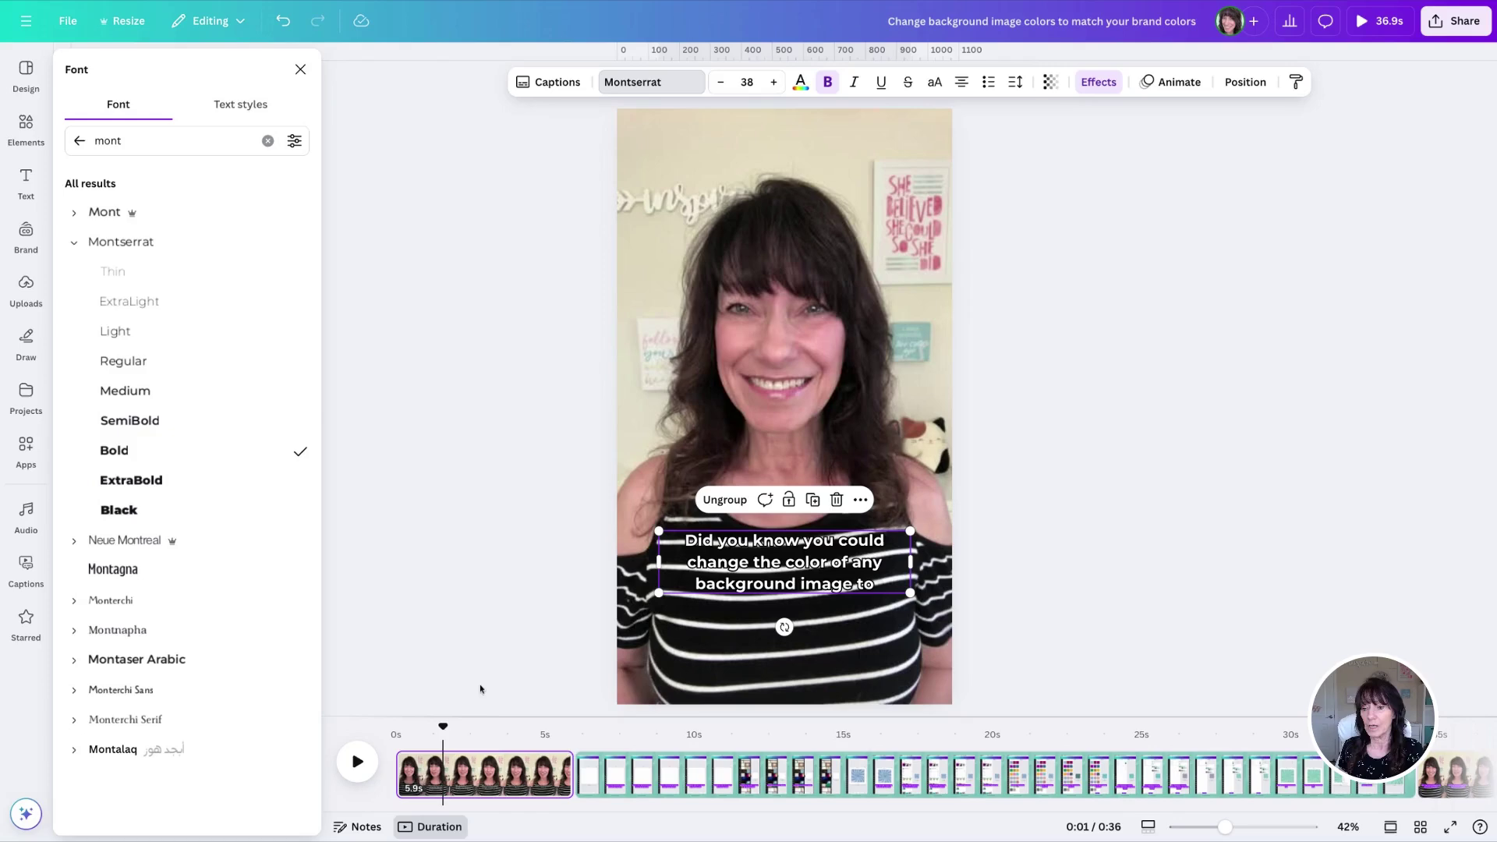
{"action": "left_click", "coordinate": [358, 762]}
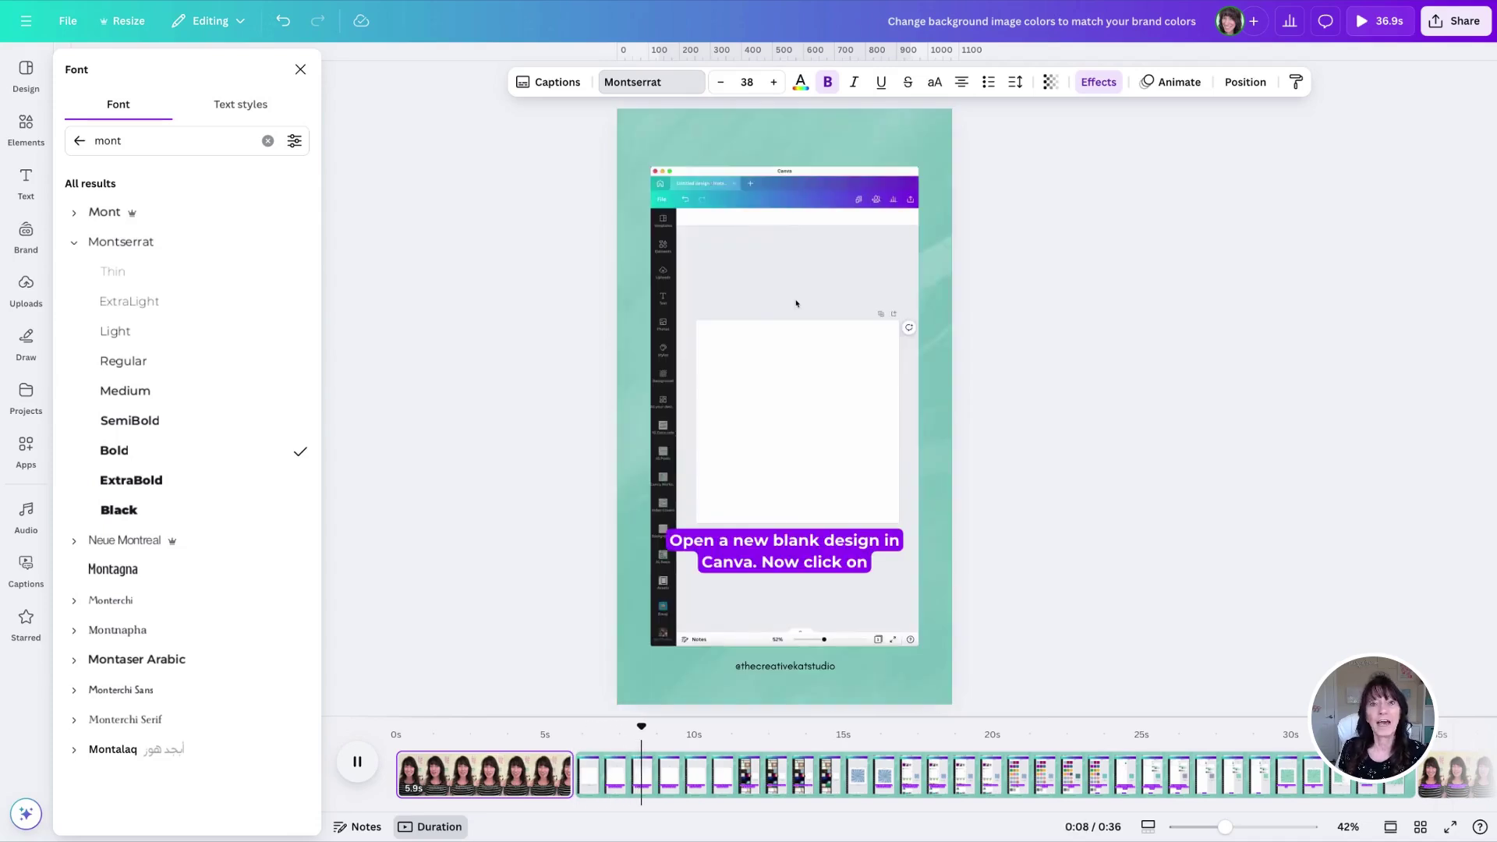
{"action": "left_click", "coordinate": [510, 710]}
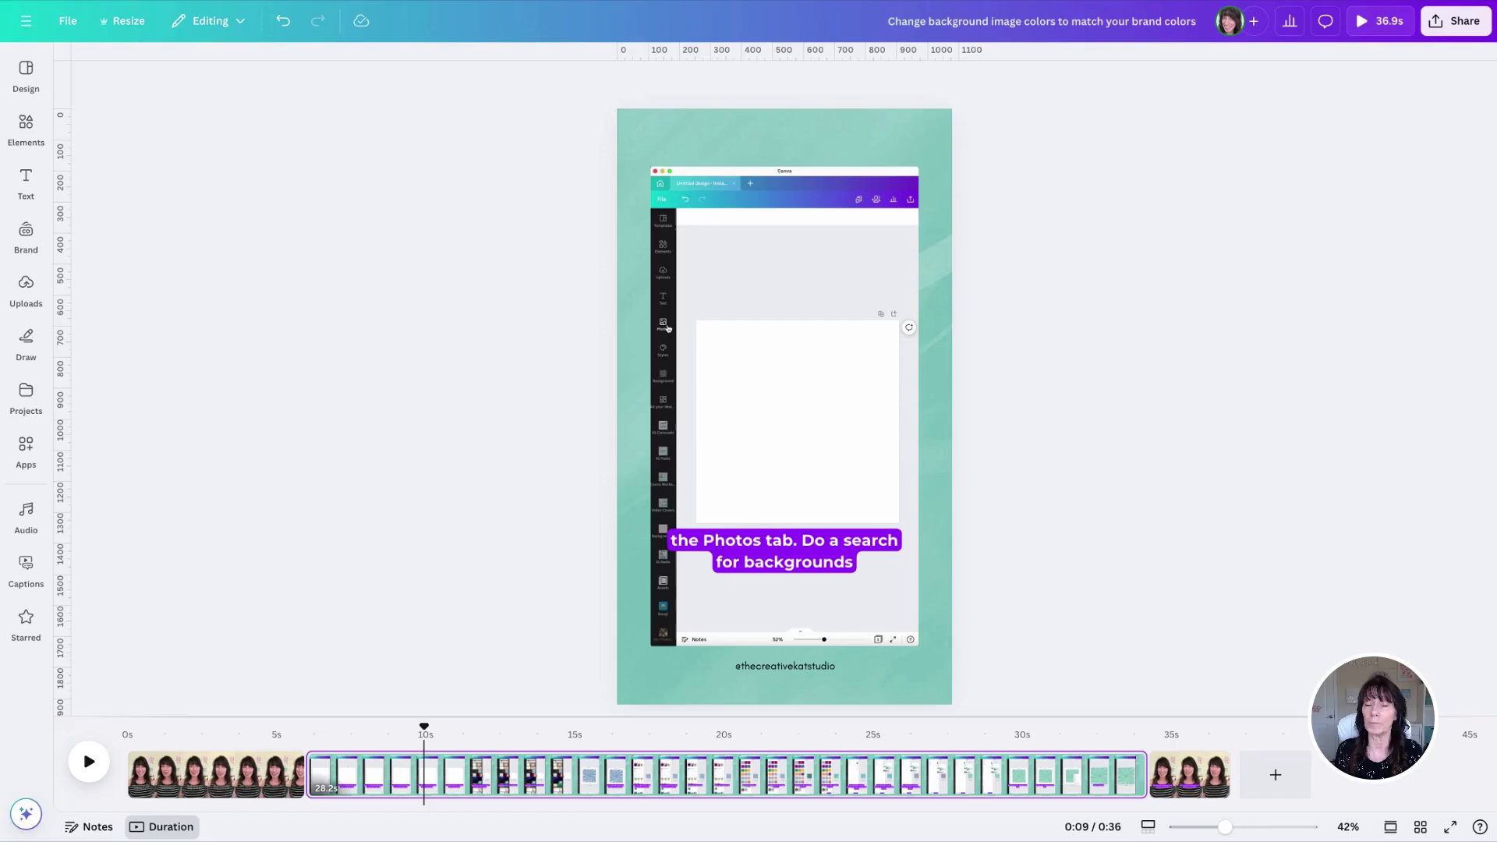
{"action": "left_click", "coordinate": [196, 786]}
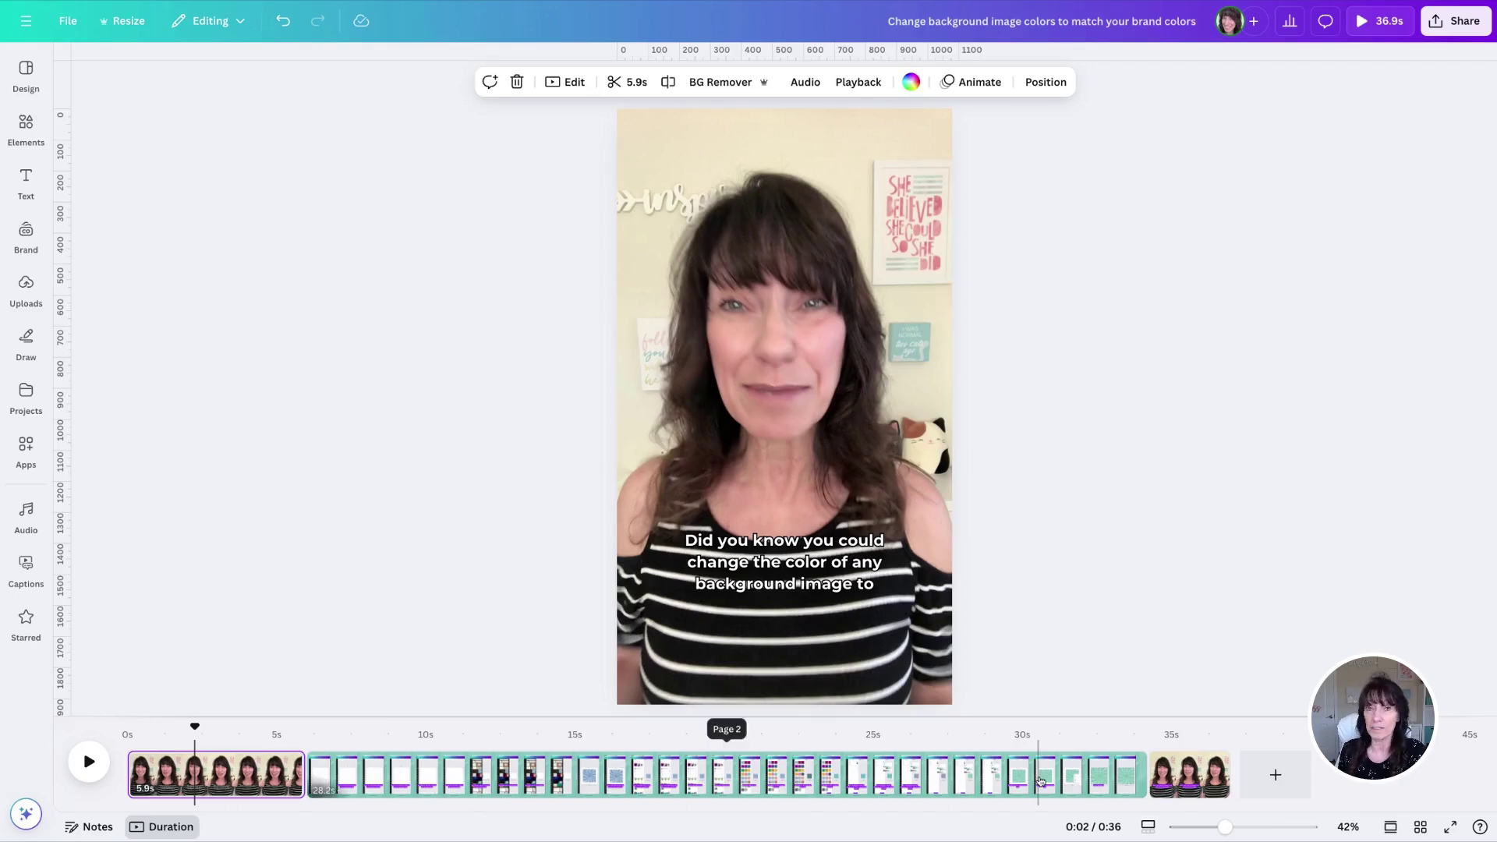
{"action": "left_click", "coordinate": [542, 765]}
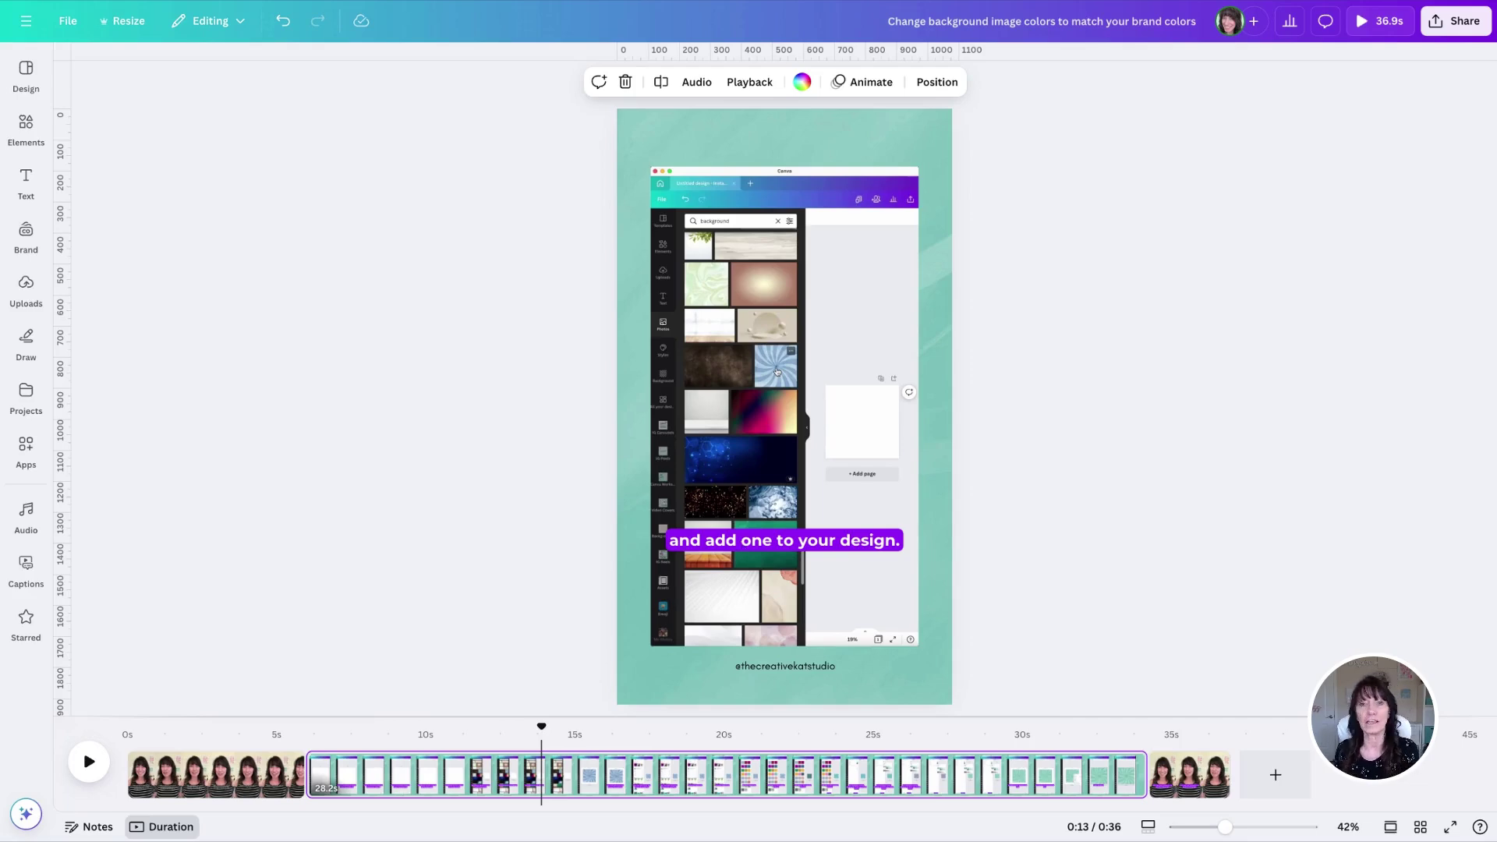
{"action": "left_click", "coordinate": [221, 767]}
- Copy the opening caption's style onto the page 2 screen-recording caption
{"action": "left_click", "coordinate": [823, 568]}
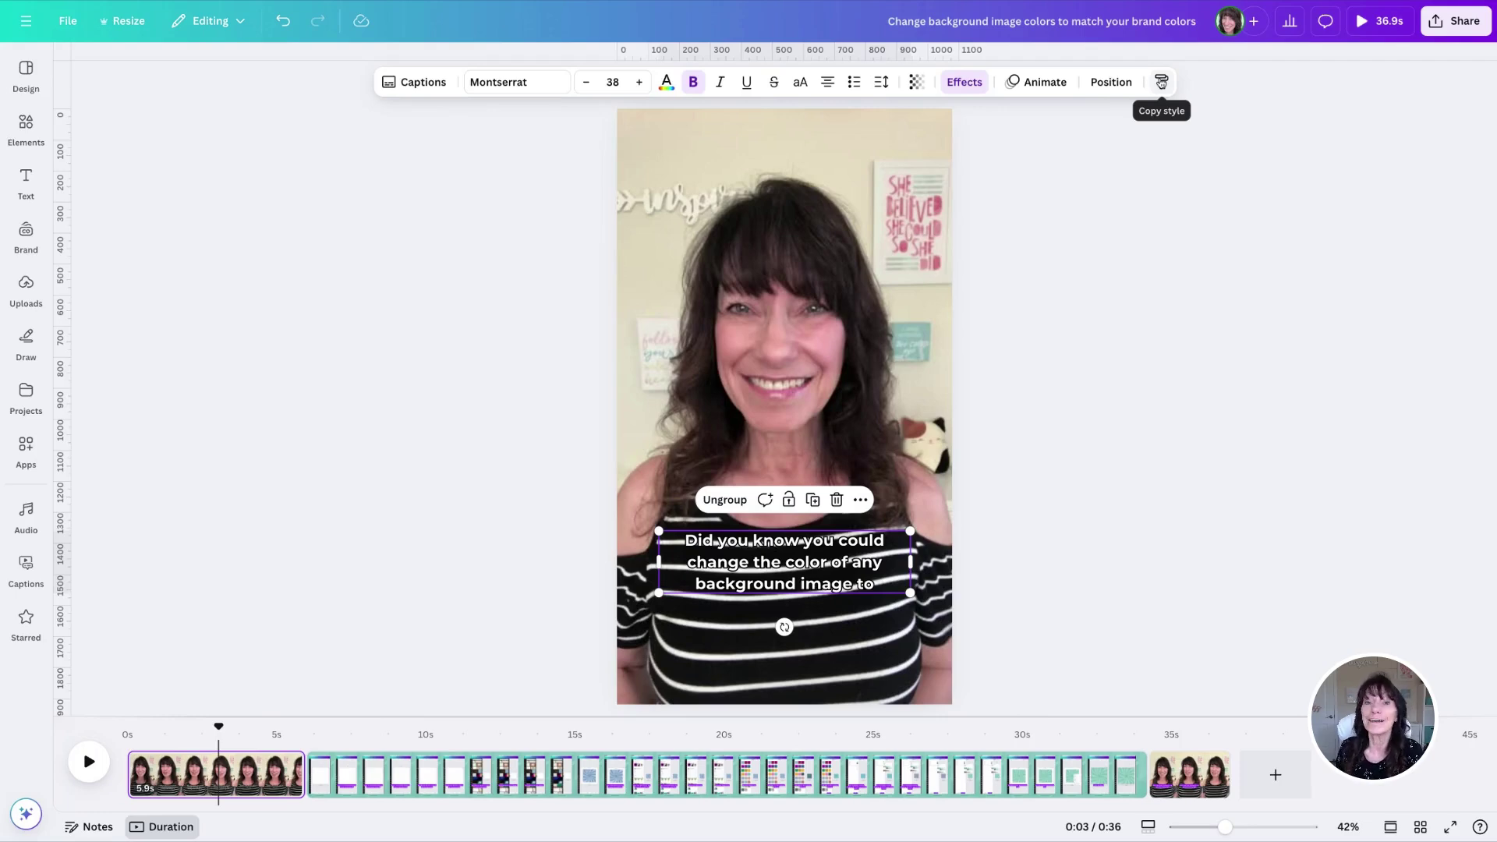
{"action": "left_click", "coordinate": [1162, 83]}
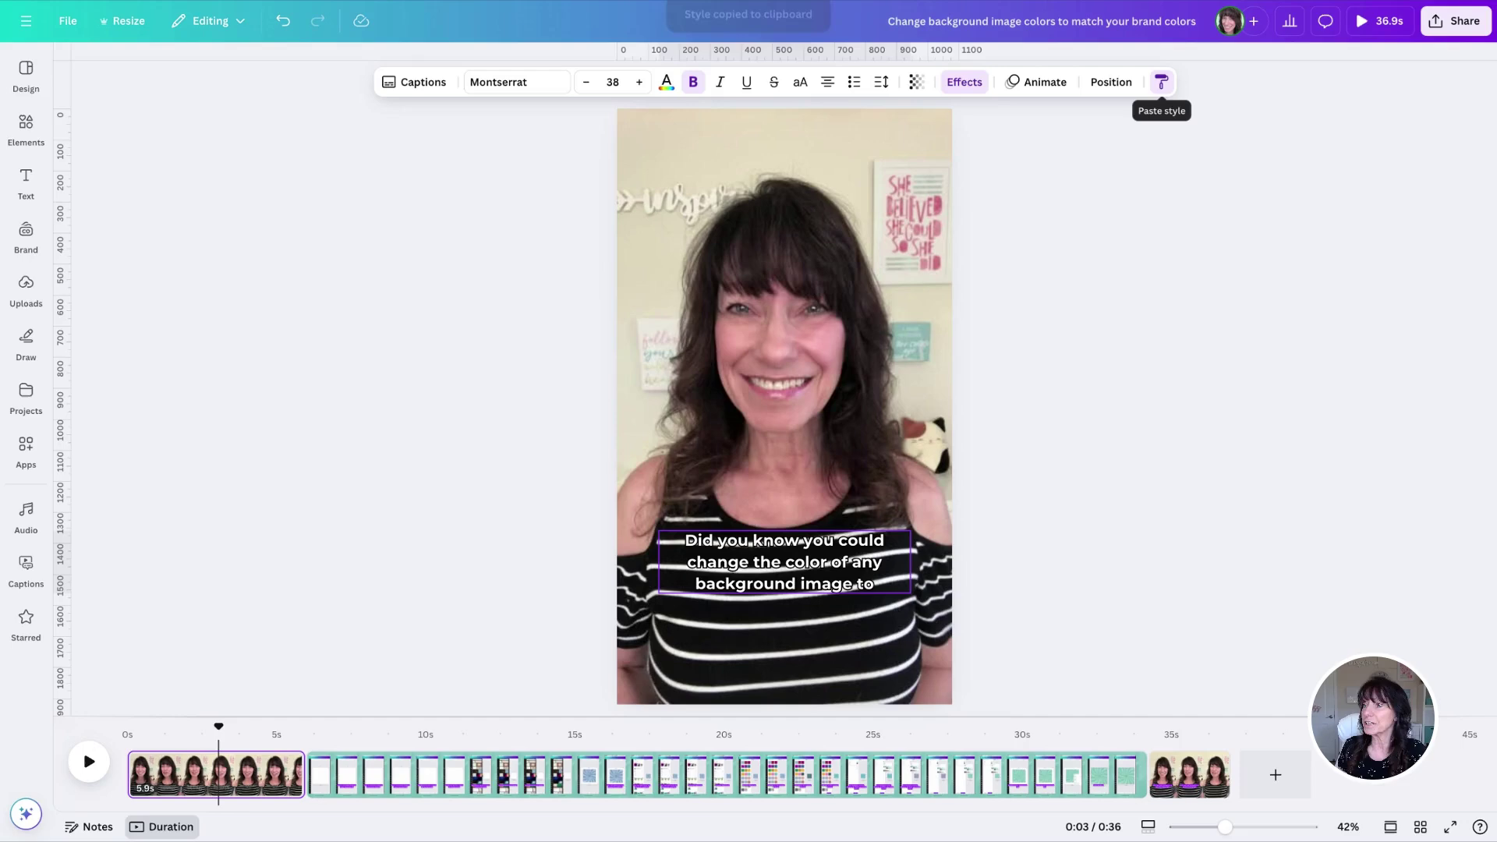
{"action": "left_click", "coordinate": [575, 781]}
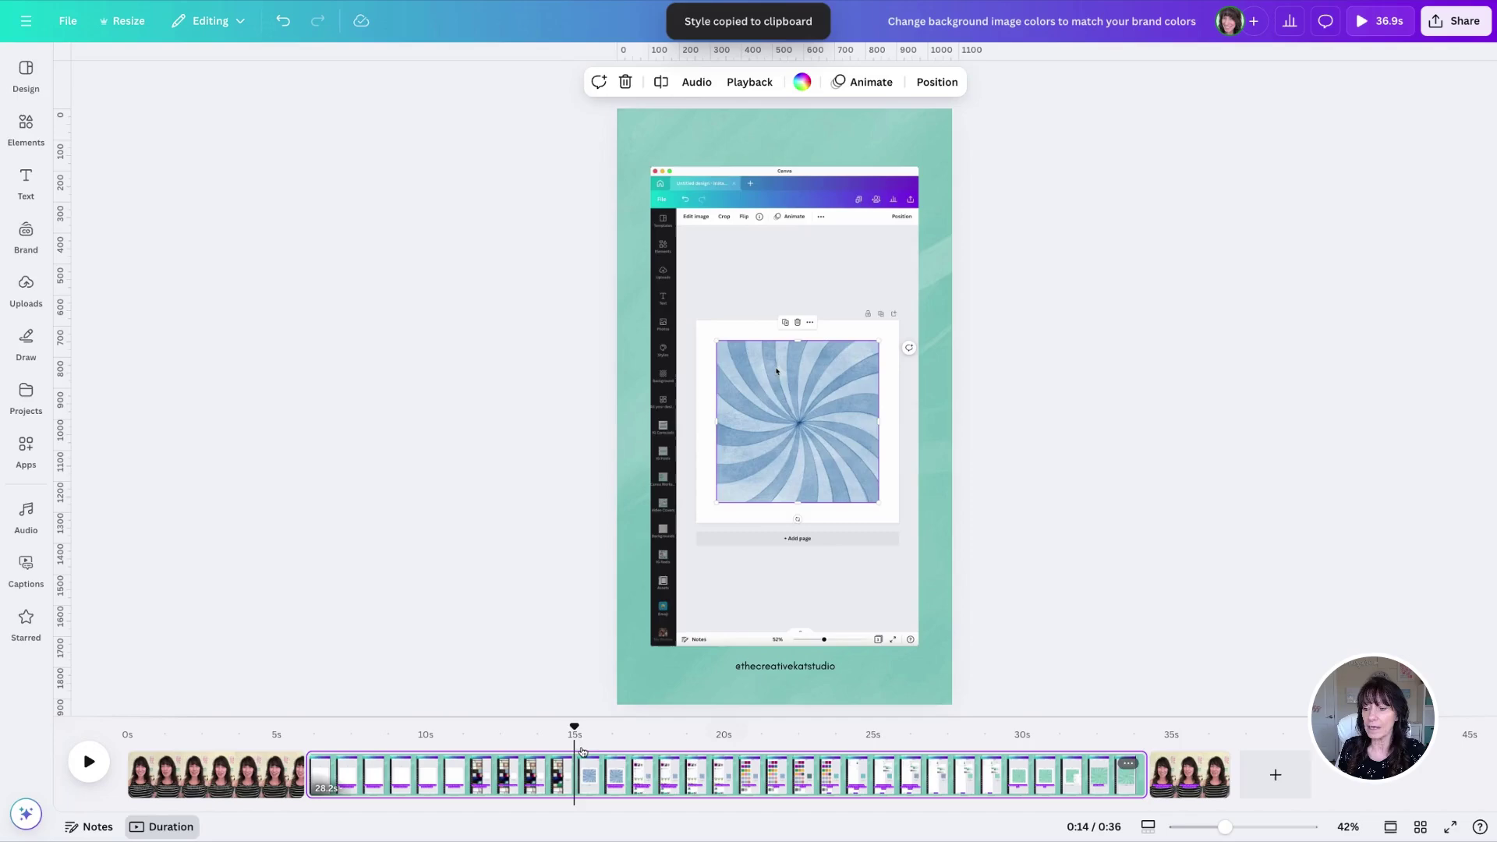
{"action": "left_click_drag", "start_coordinate": [575, 729], "coordinate": [459, 727]}
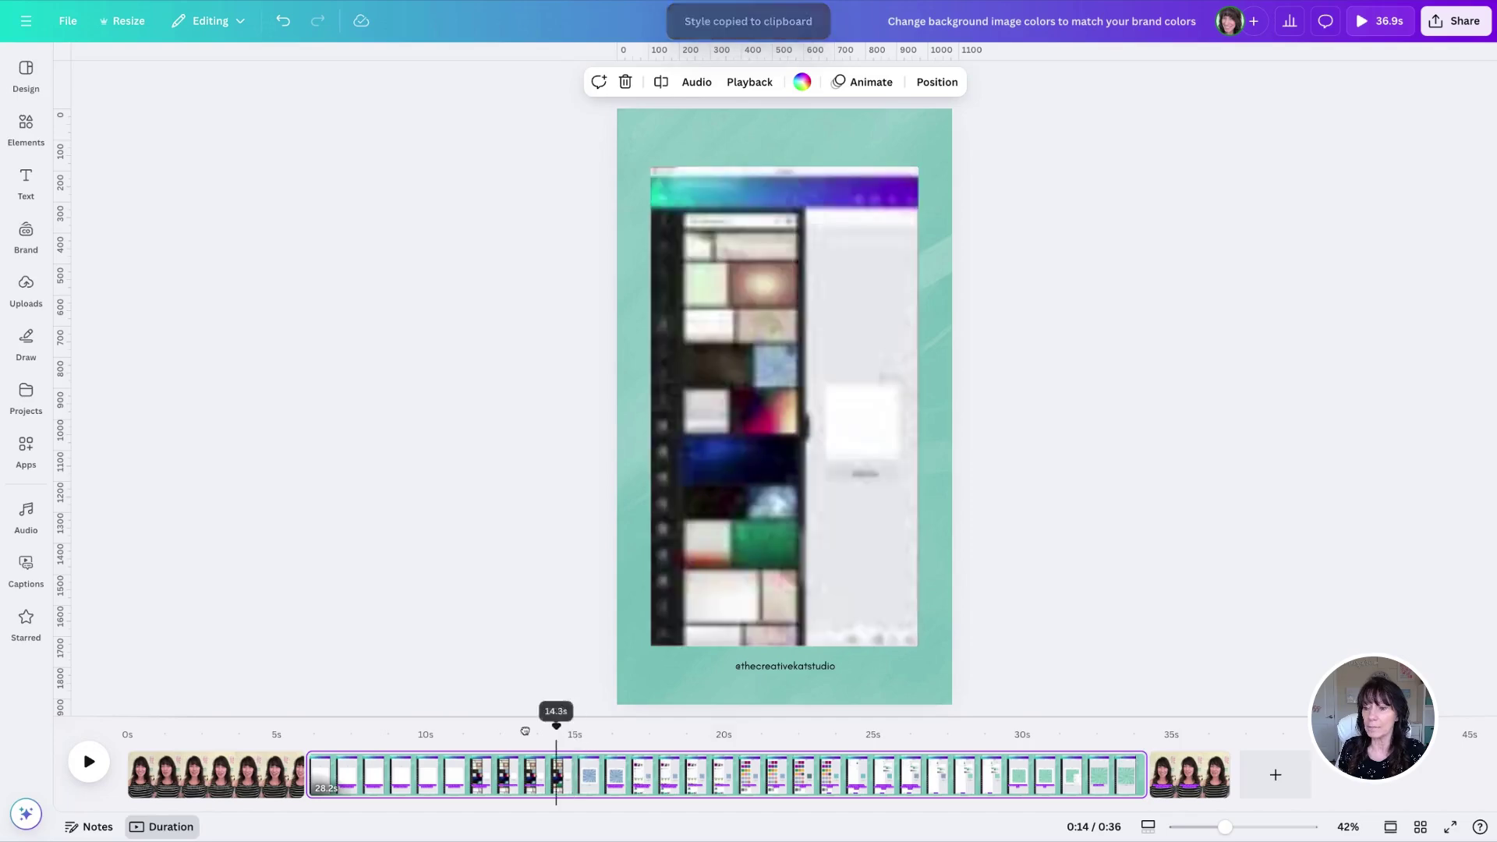
{"action": "left_click", "coordinate": [796, 547]}
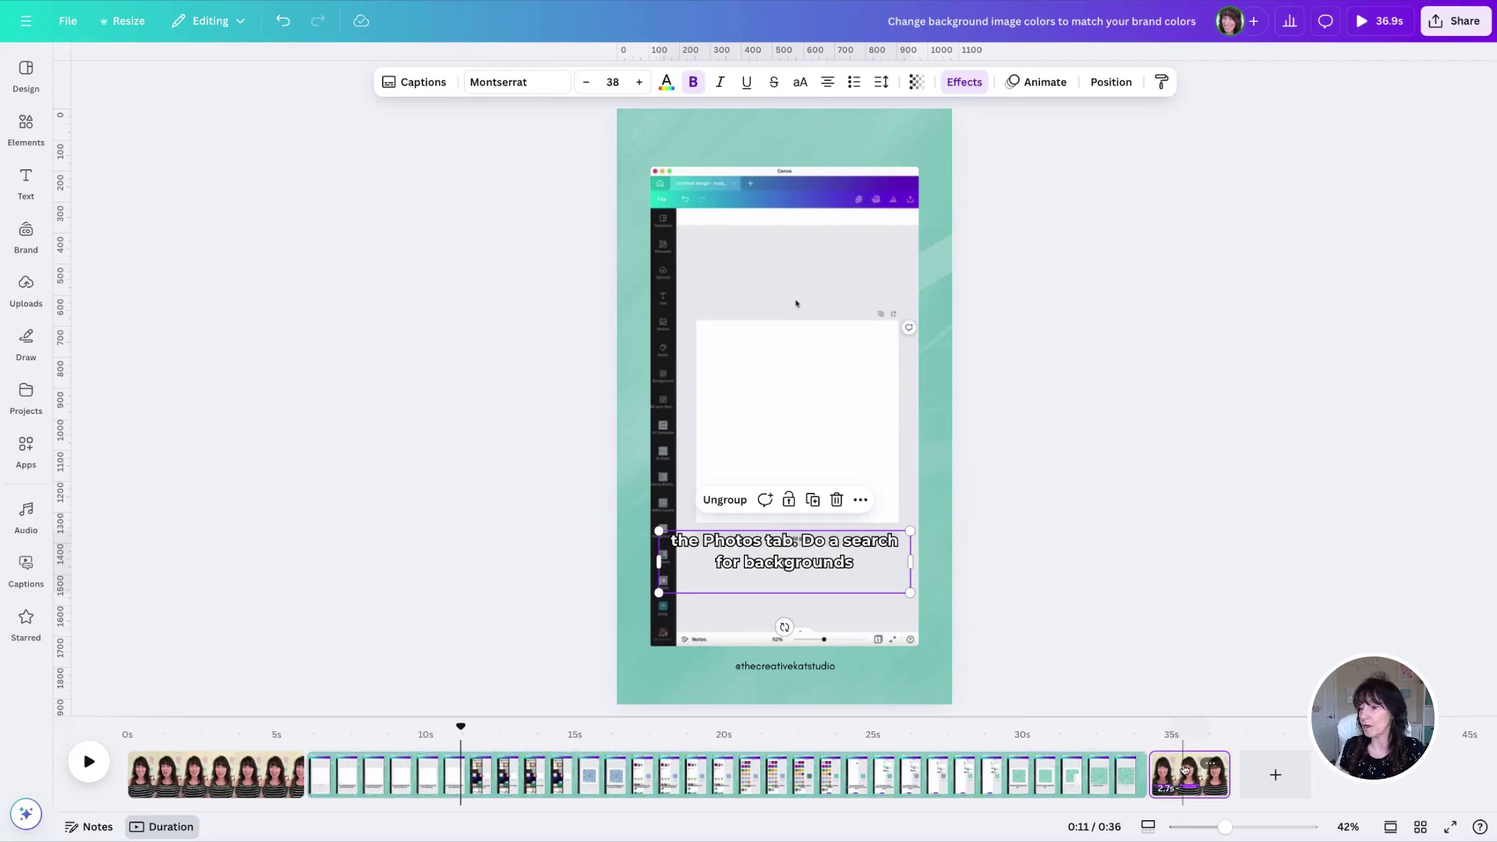
- Paste the same outlined white style onto the final clip's caption
{"action": "left_click", "coordinate": [1185, 772]}
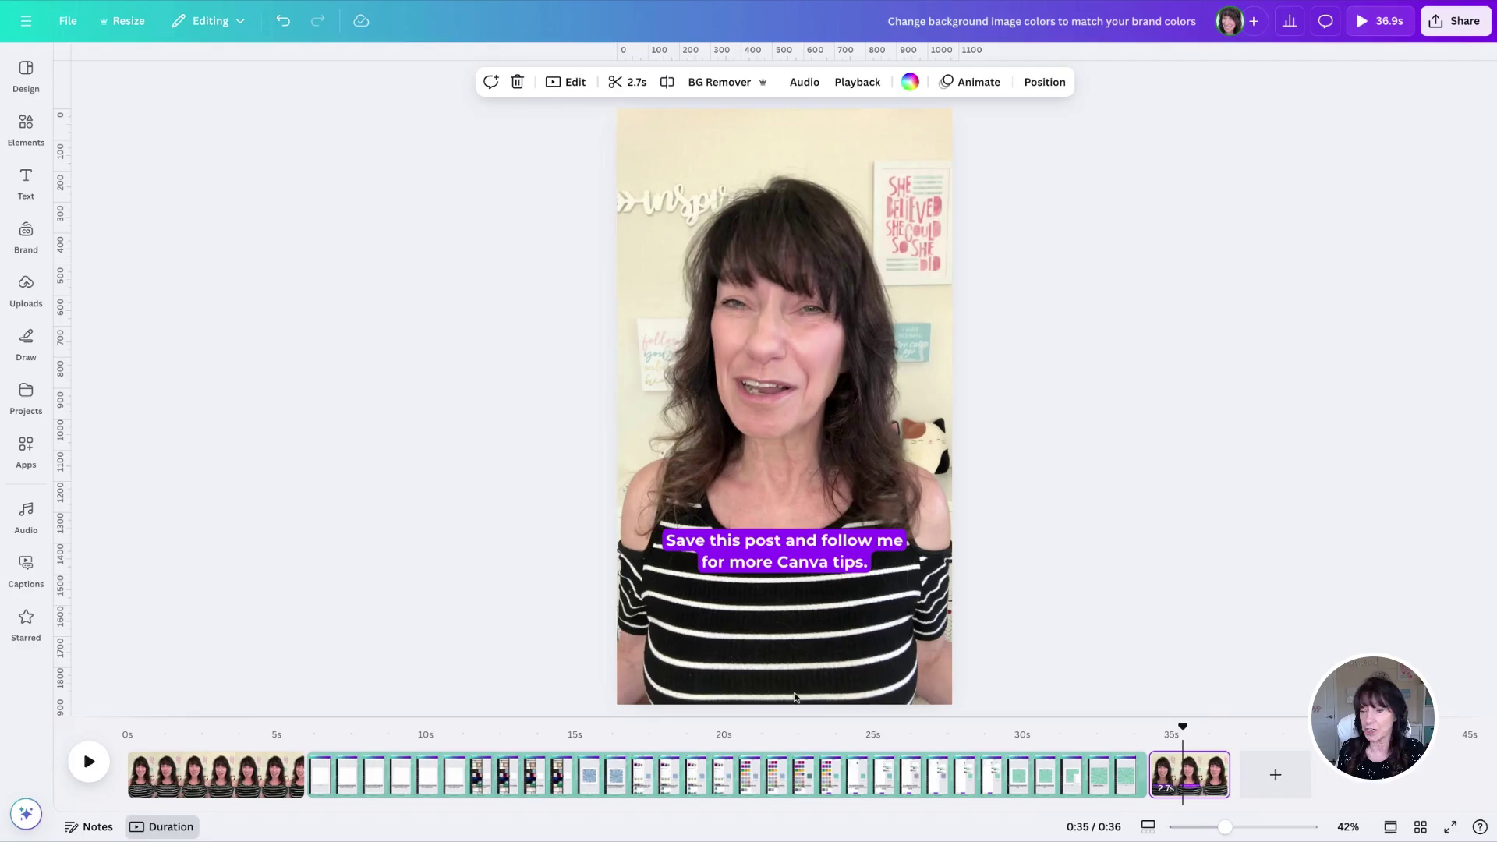
{"action": "left_click", "coordinate": [865, 774]}
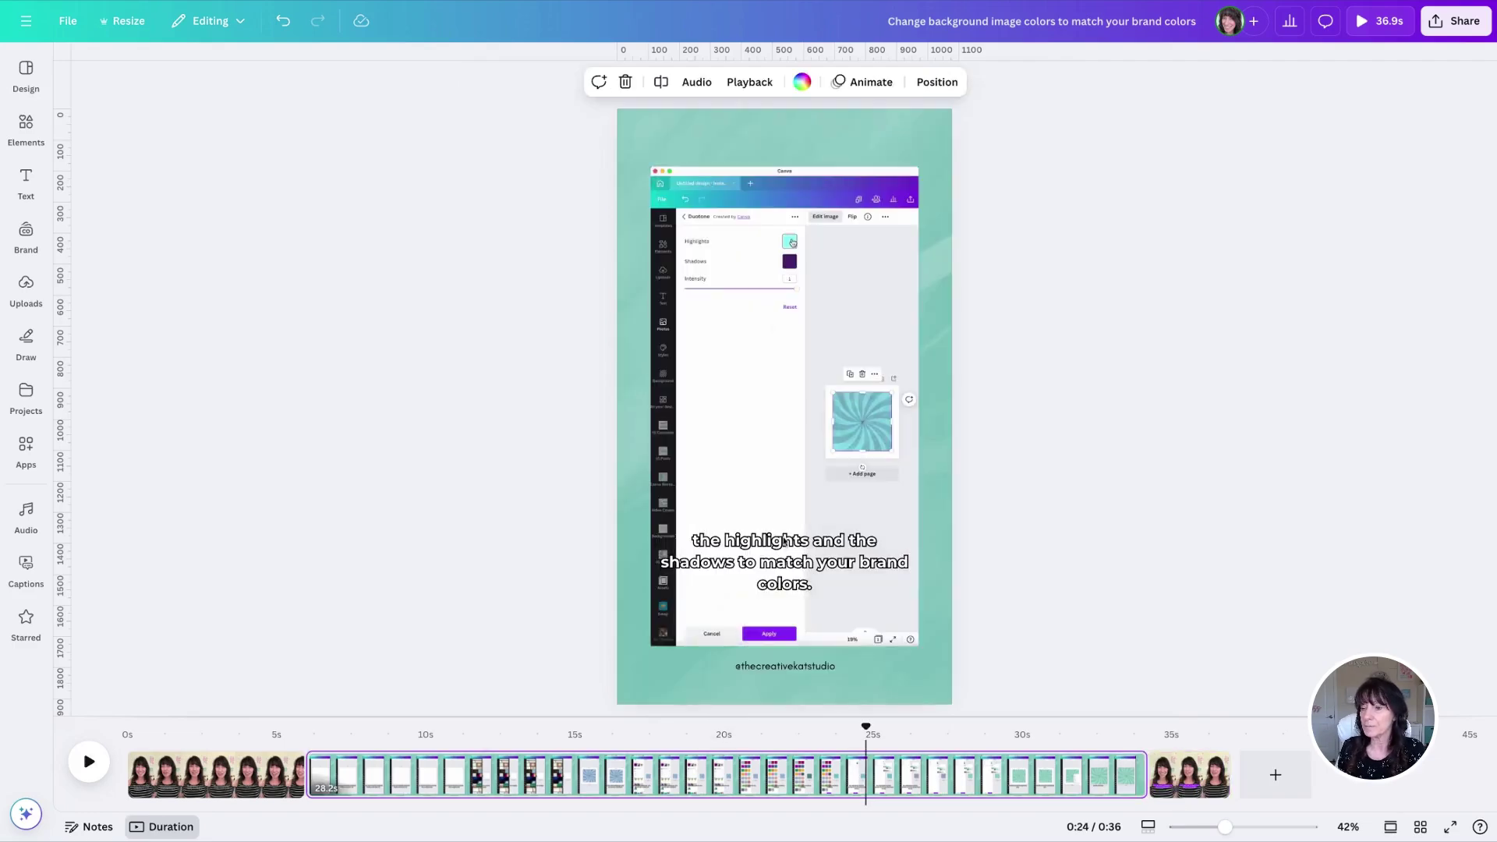
{"action": "left_click", "coordinate": [783, 539]}
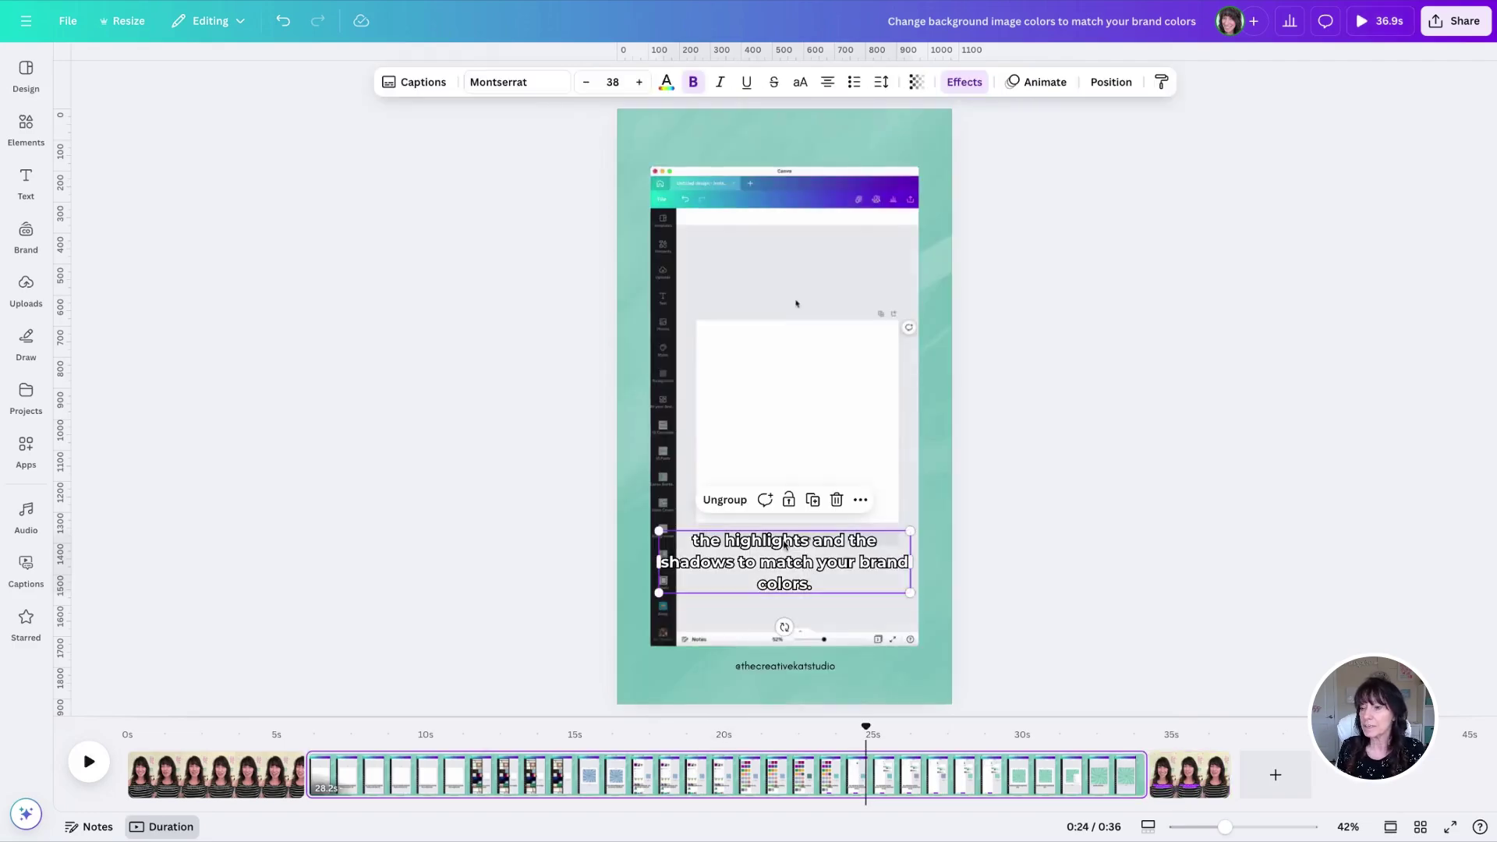
{"action": "left_click", "coordinate": [1163, 83]}
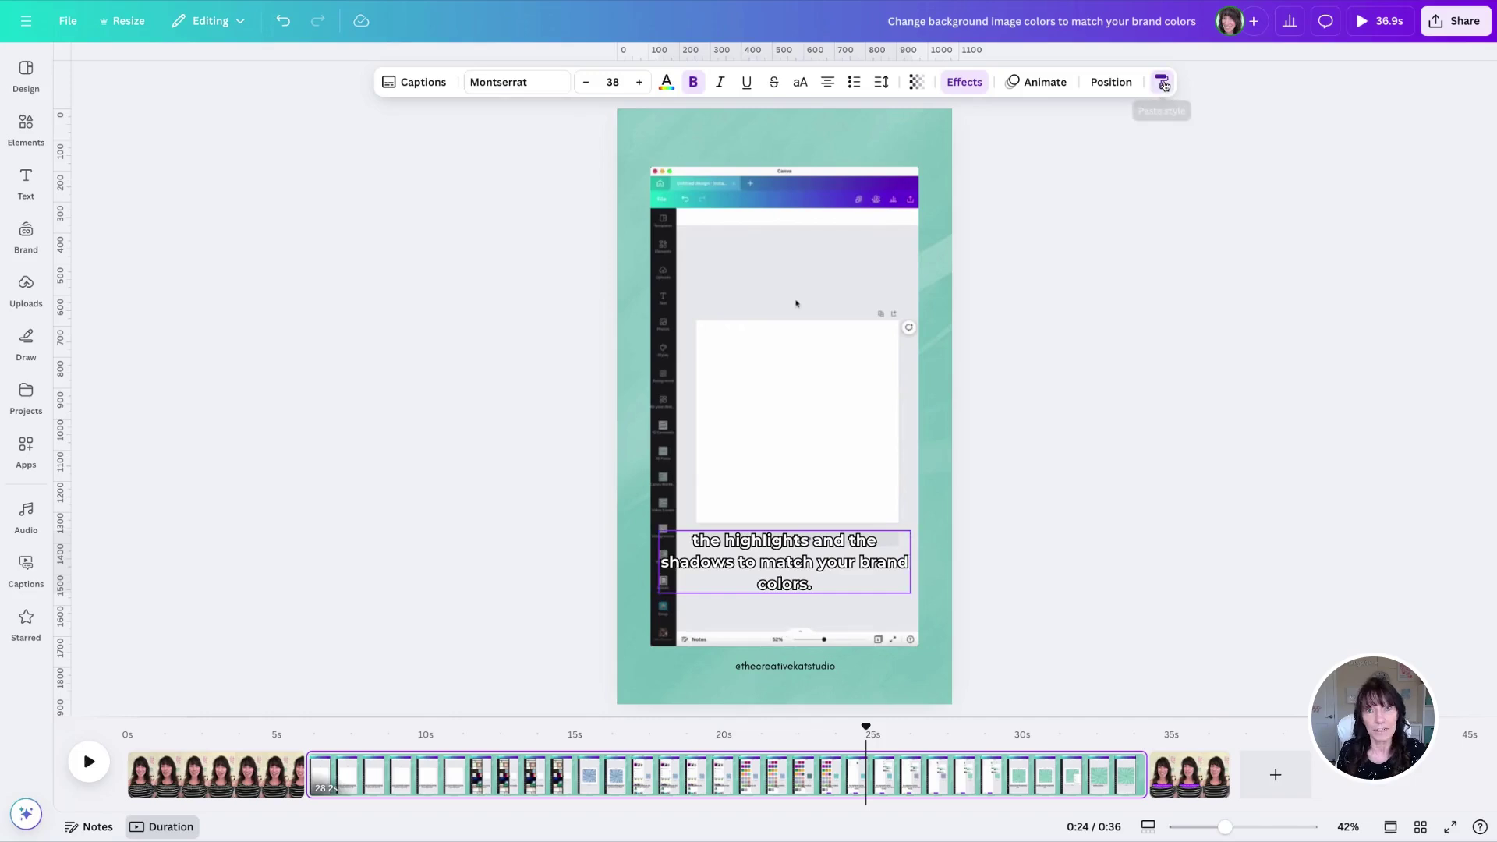
{"action": "left_click", "coordinate": [1202, 783]}
{"action": "left_click", "coordinate": [783, 550]}
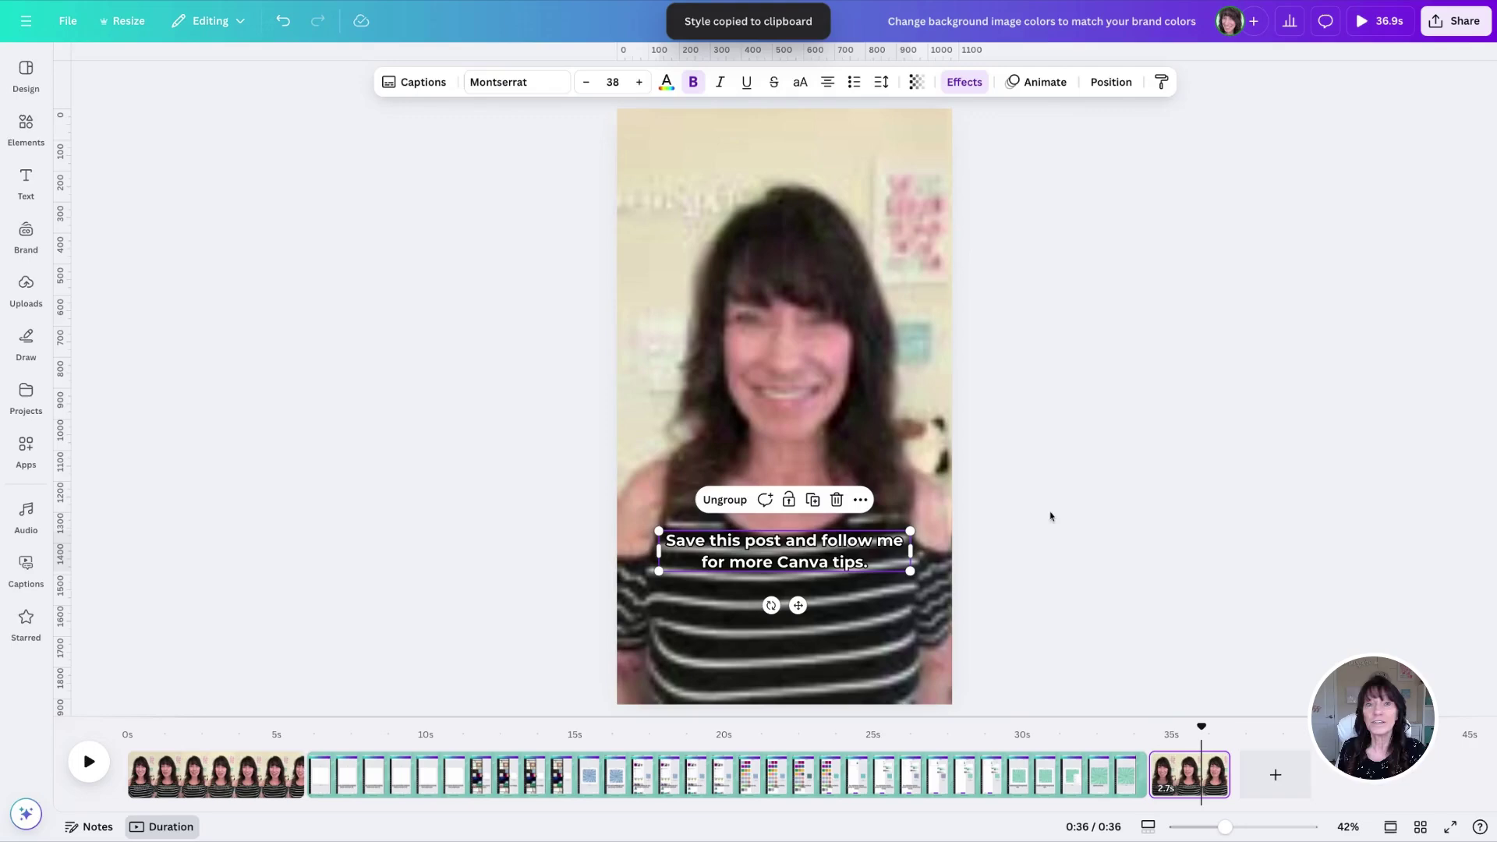
{"action": "left_click", "coordinate": [285, 304]}
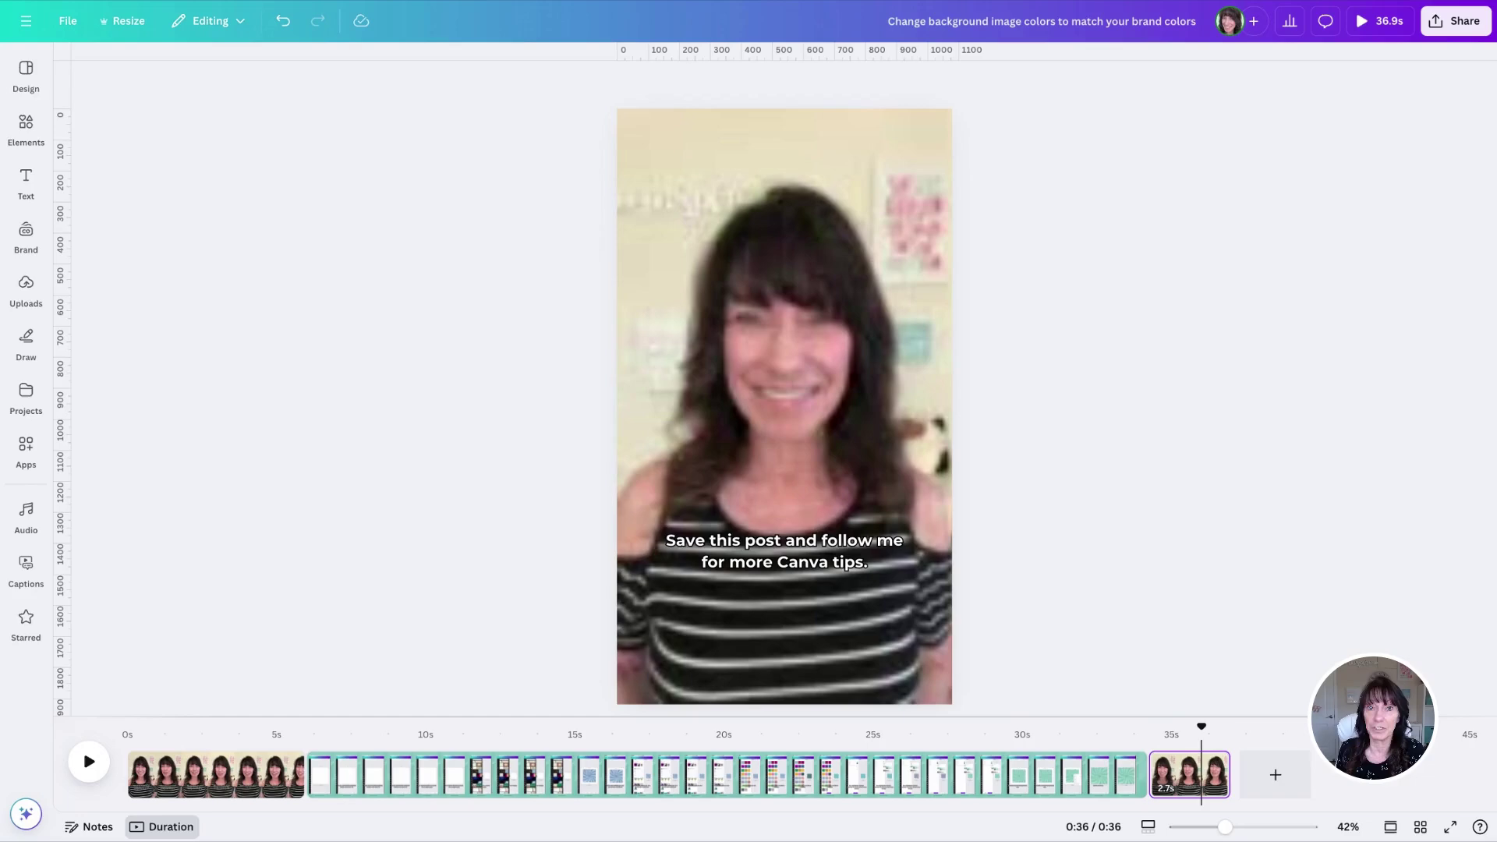
- Drag the closing clip's caption up near the top, aligned to the centre guide
{"action": "left_click", "coordinate": [810, 560]}
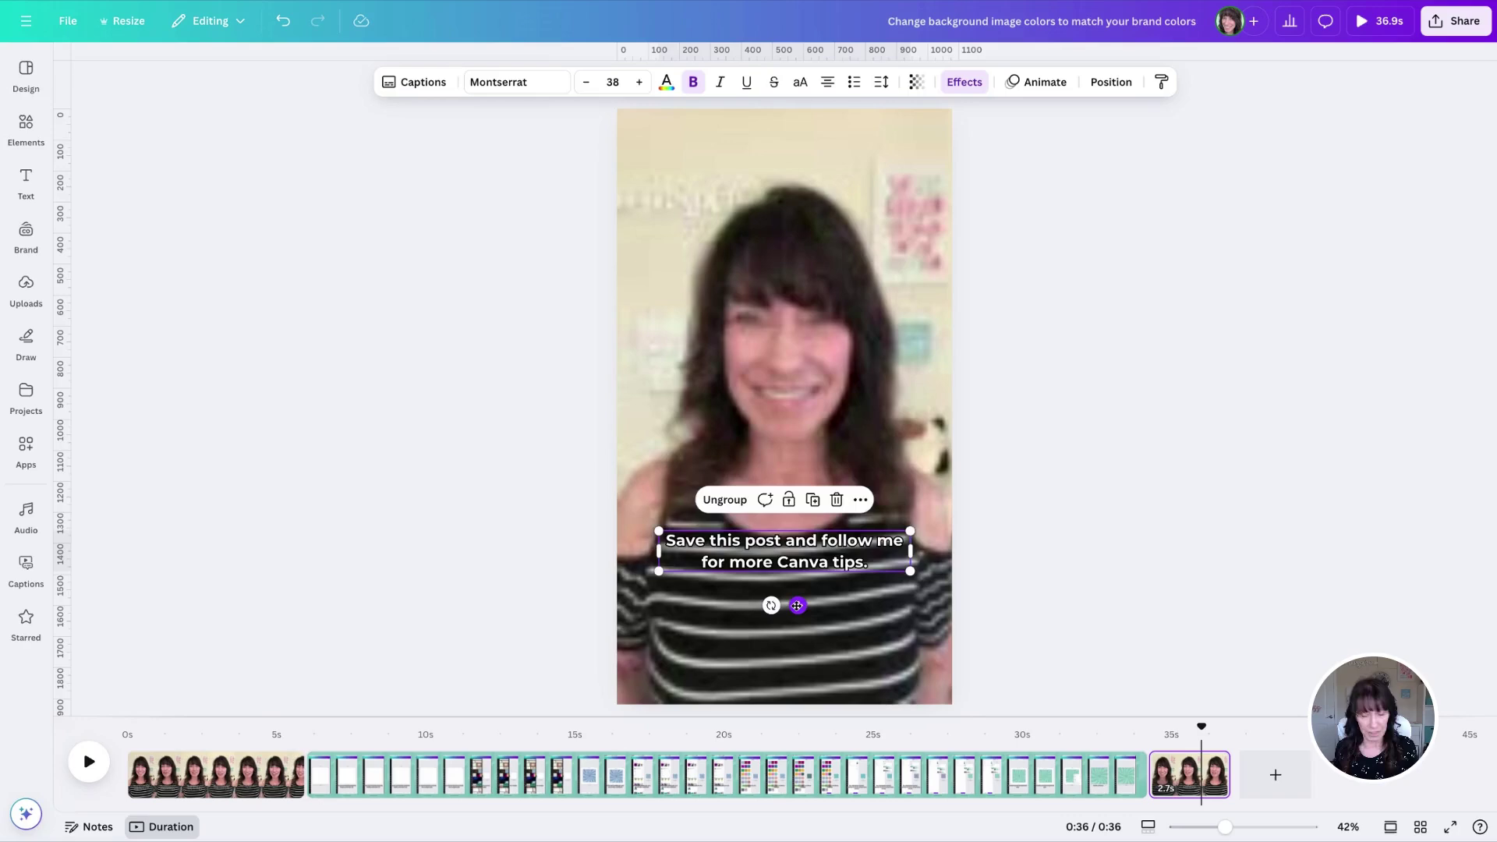
{"action": "left_click_drag", "start_coordinate": [796, 605], "coordinate": [794, 246]}
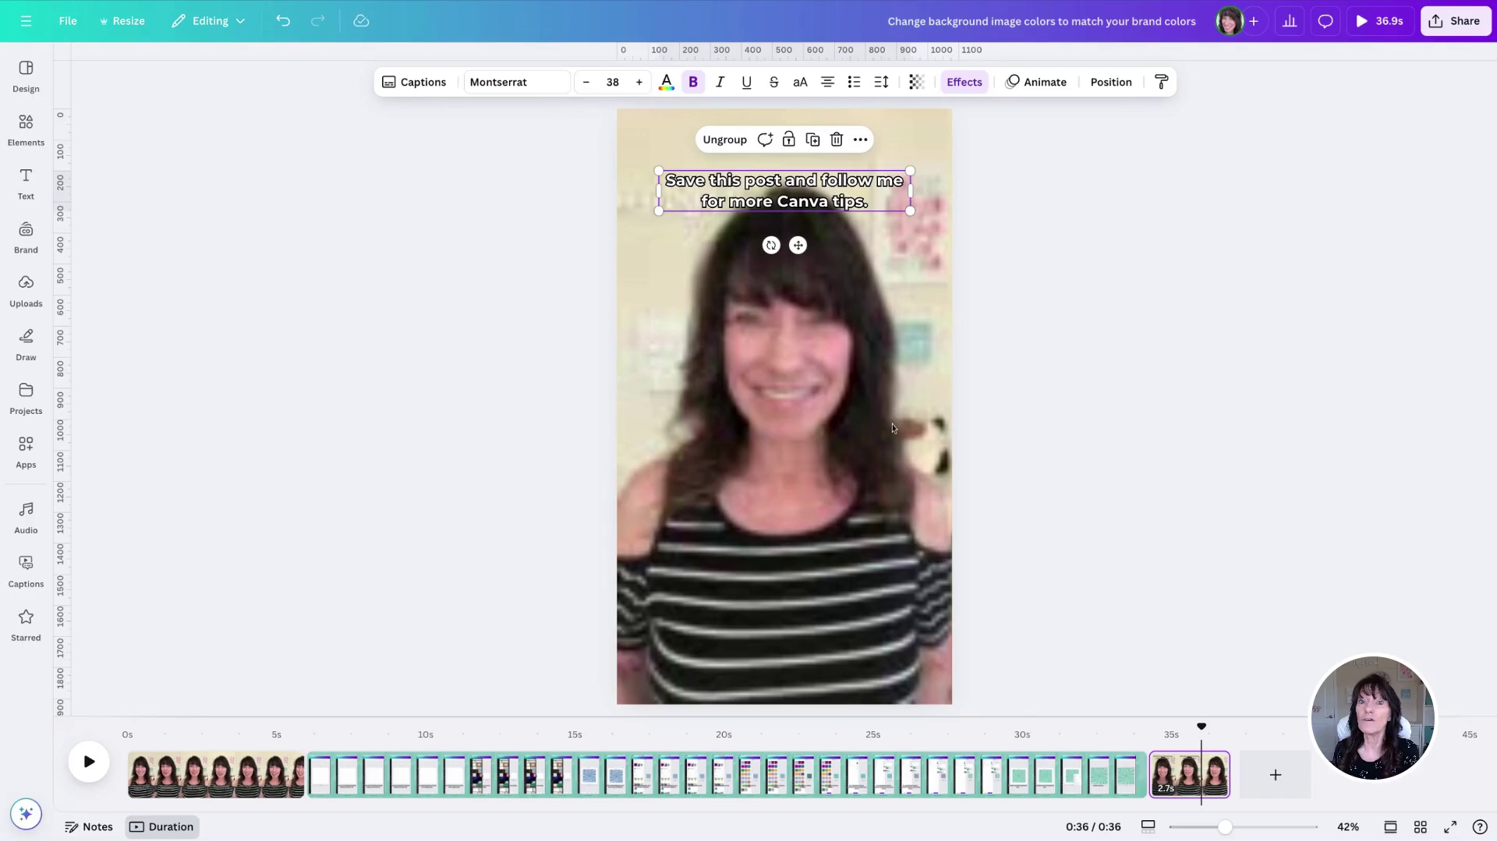
{"action": "left_click", "coordinate": [783, 772]}
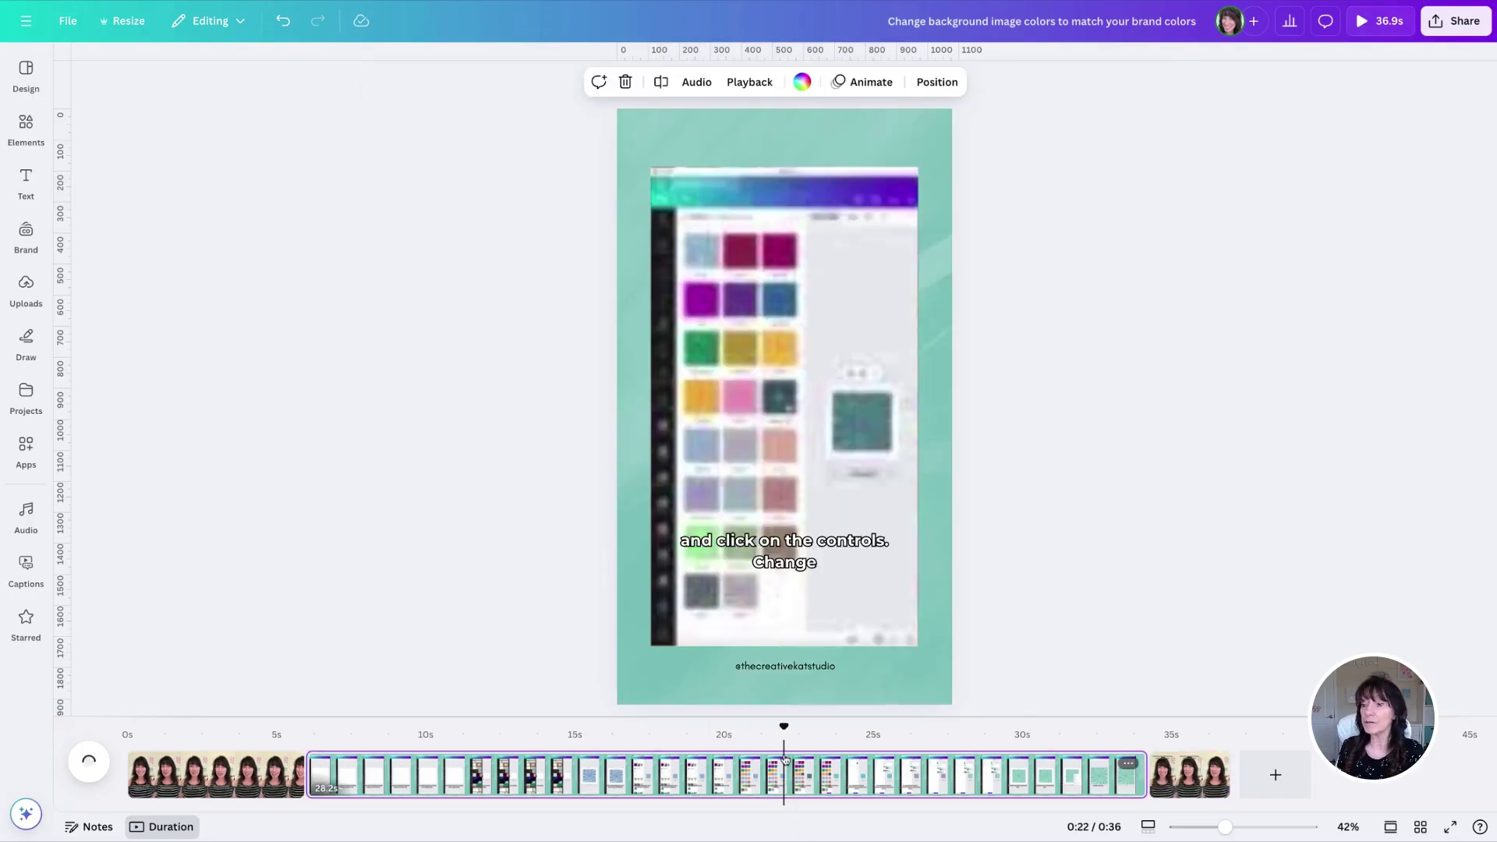
- Add a horizontal guide at the final caption's top height
{"action": "left_click", "coordinate": [1198, 783]}
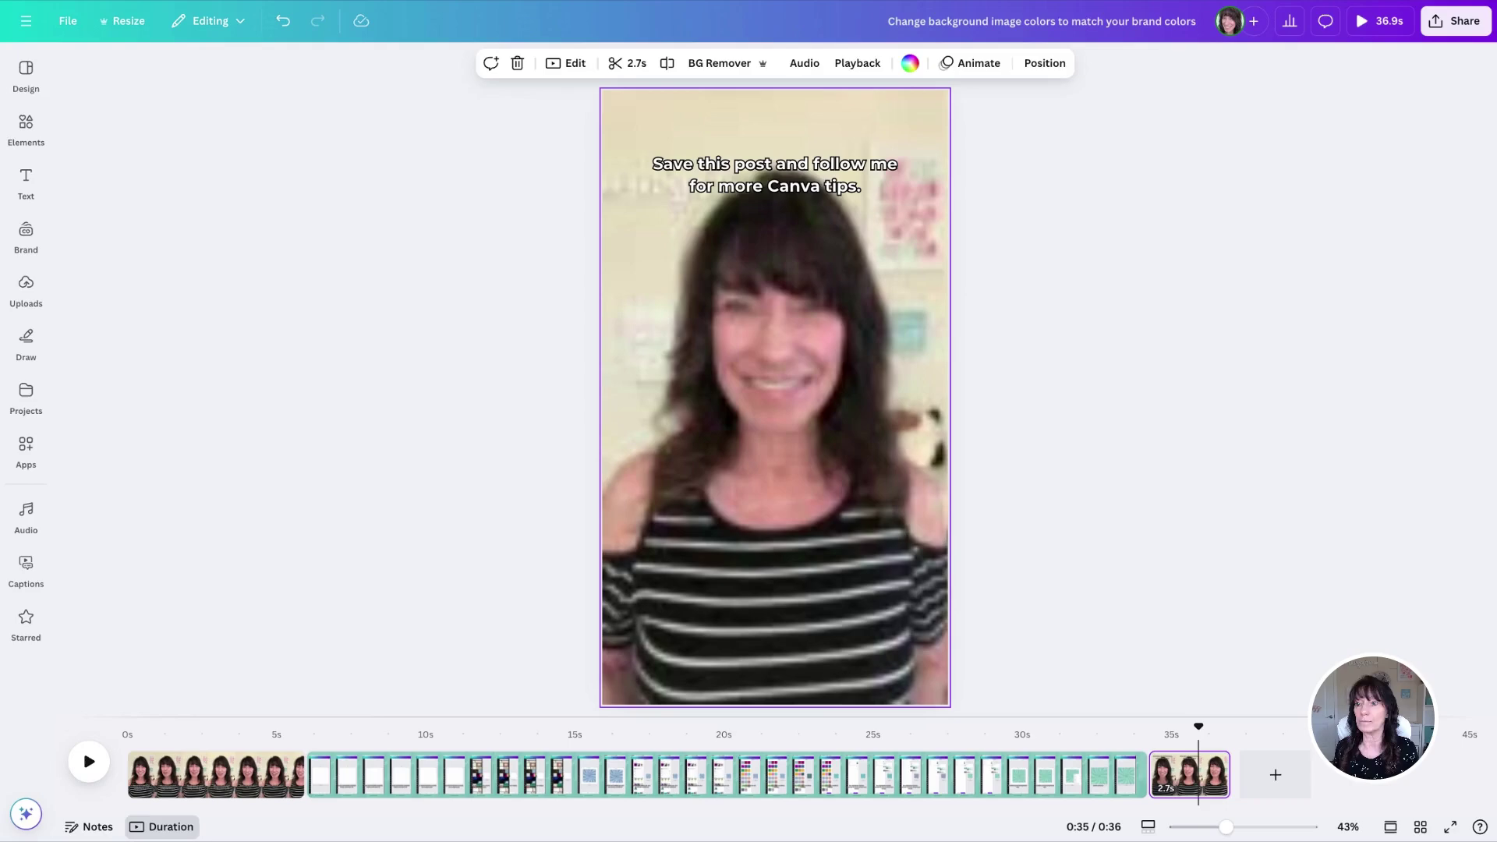
{"action": "left_click", "coordinate": [1193, 511]}
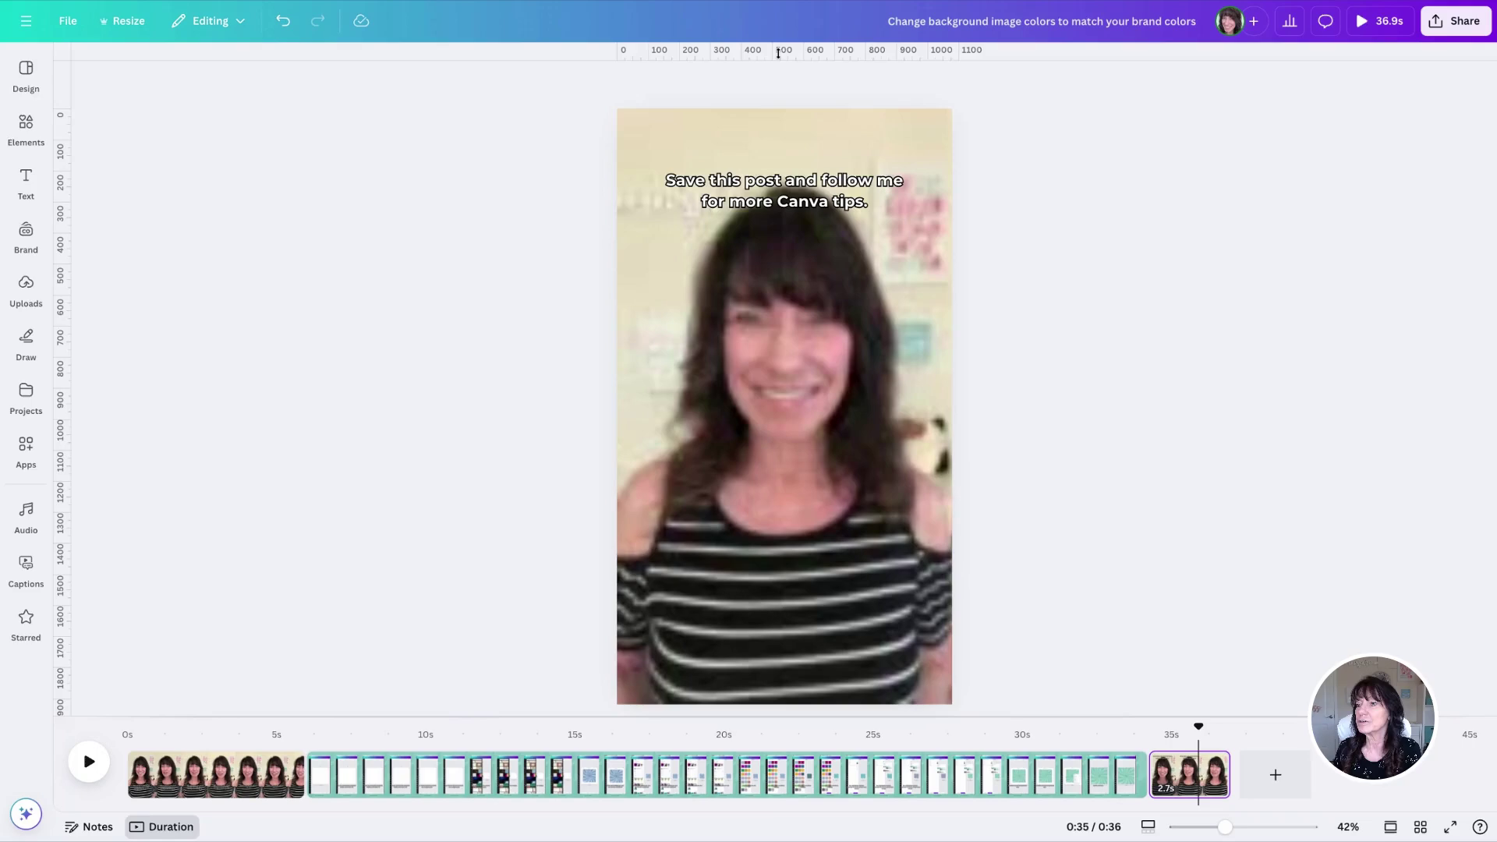
{"action": "left_click_drag", "start_coordinate": [782, 50], "coordinate": [782, 171]}
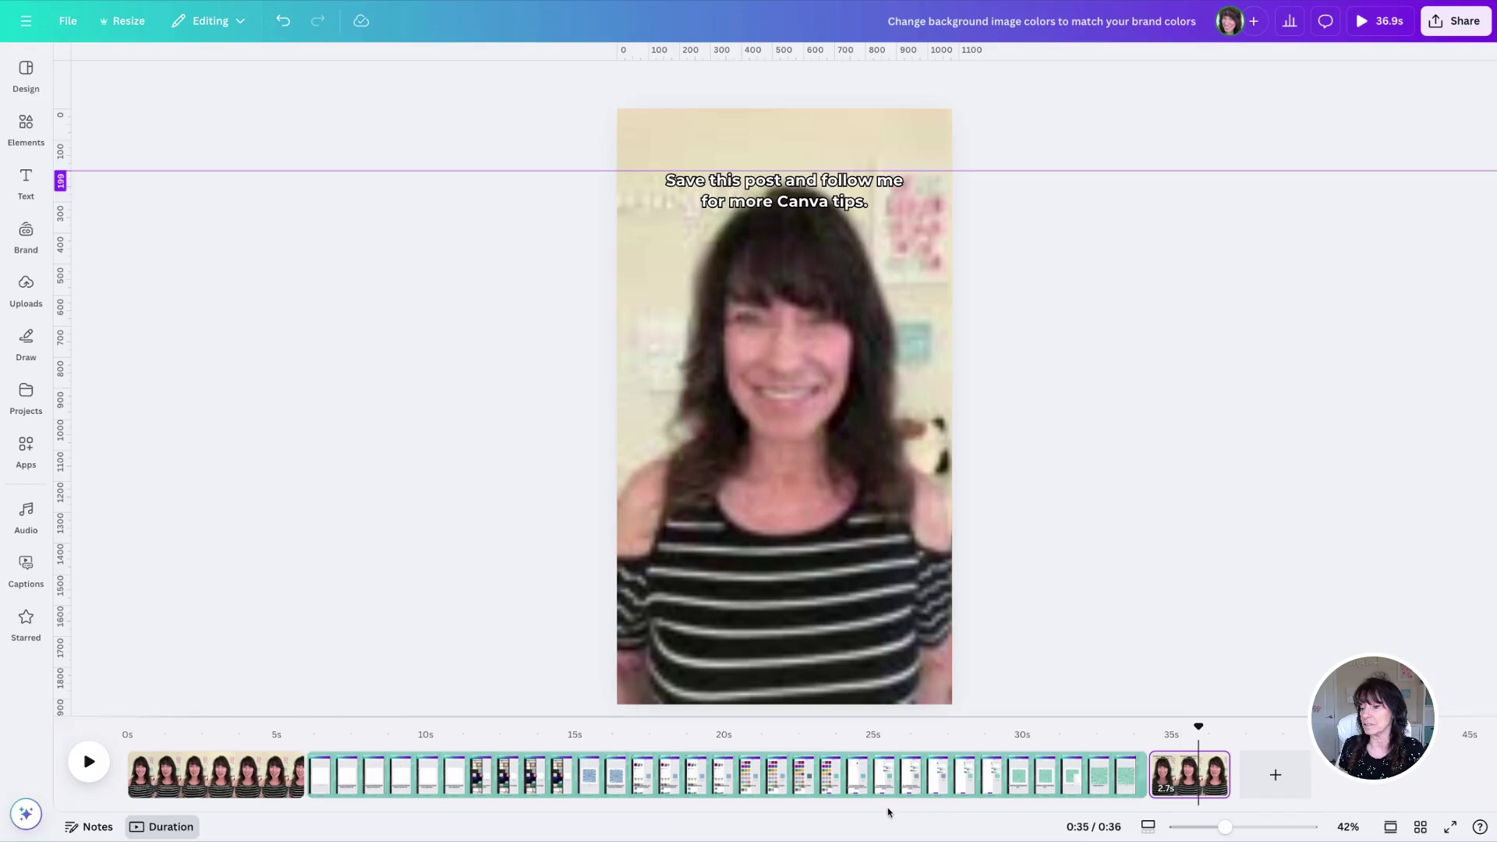
- Move the page 2 and page 1 captions up to the new guide
{"action": "left_click", "coordinate": [873, 766]}
{"action": "left_click", "coordinate": [816, 590]}
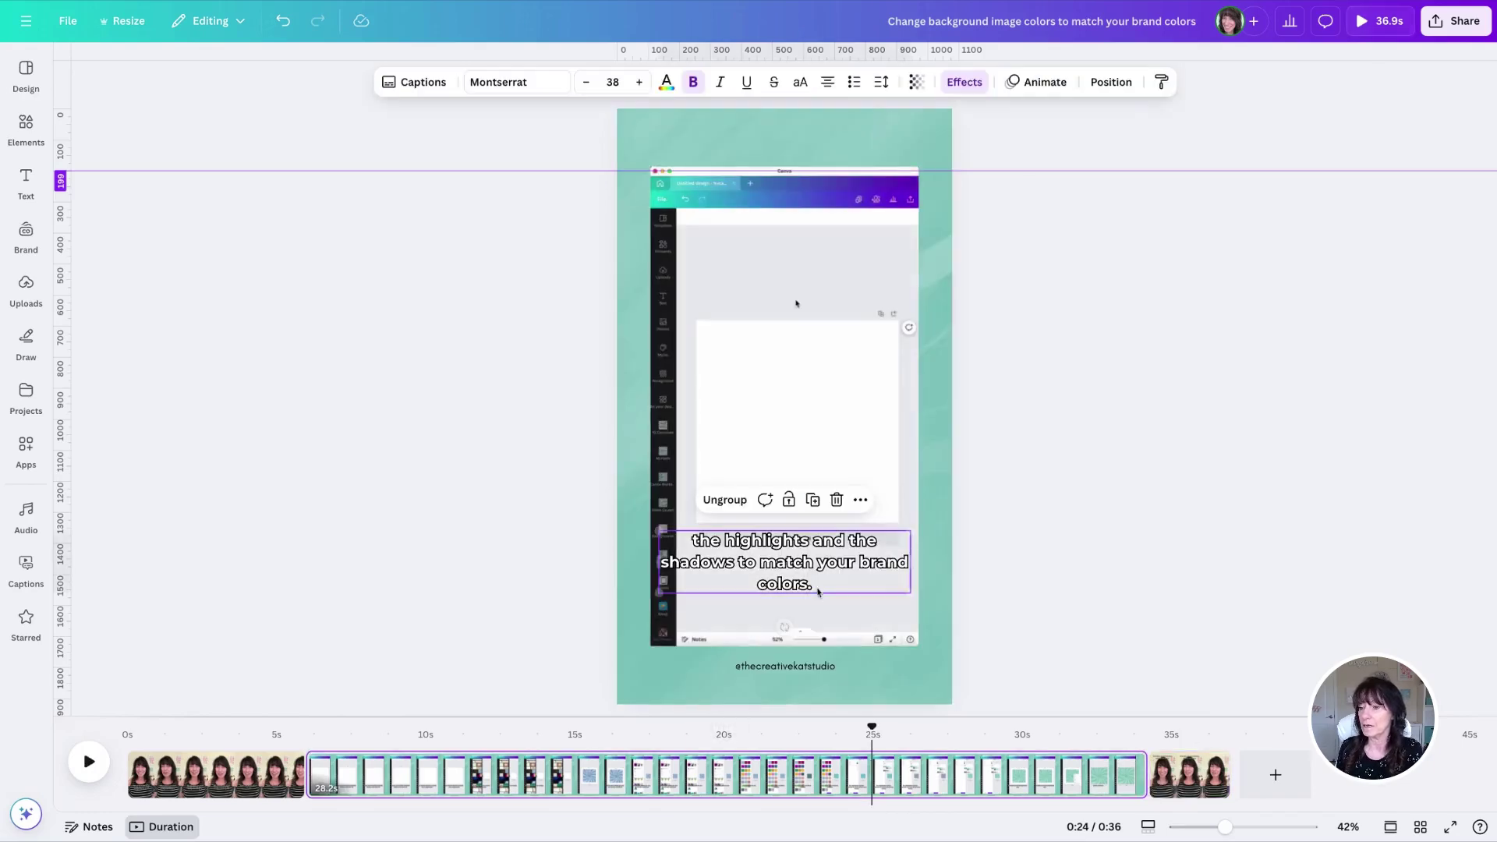
{"action": "left_click_drag", "start_coordinate": [817, 591], "coordinate": [804, 211]}
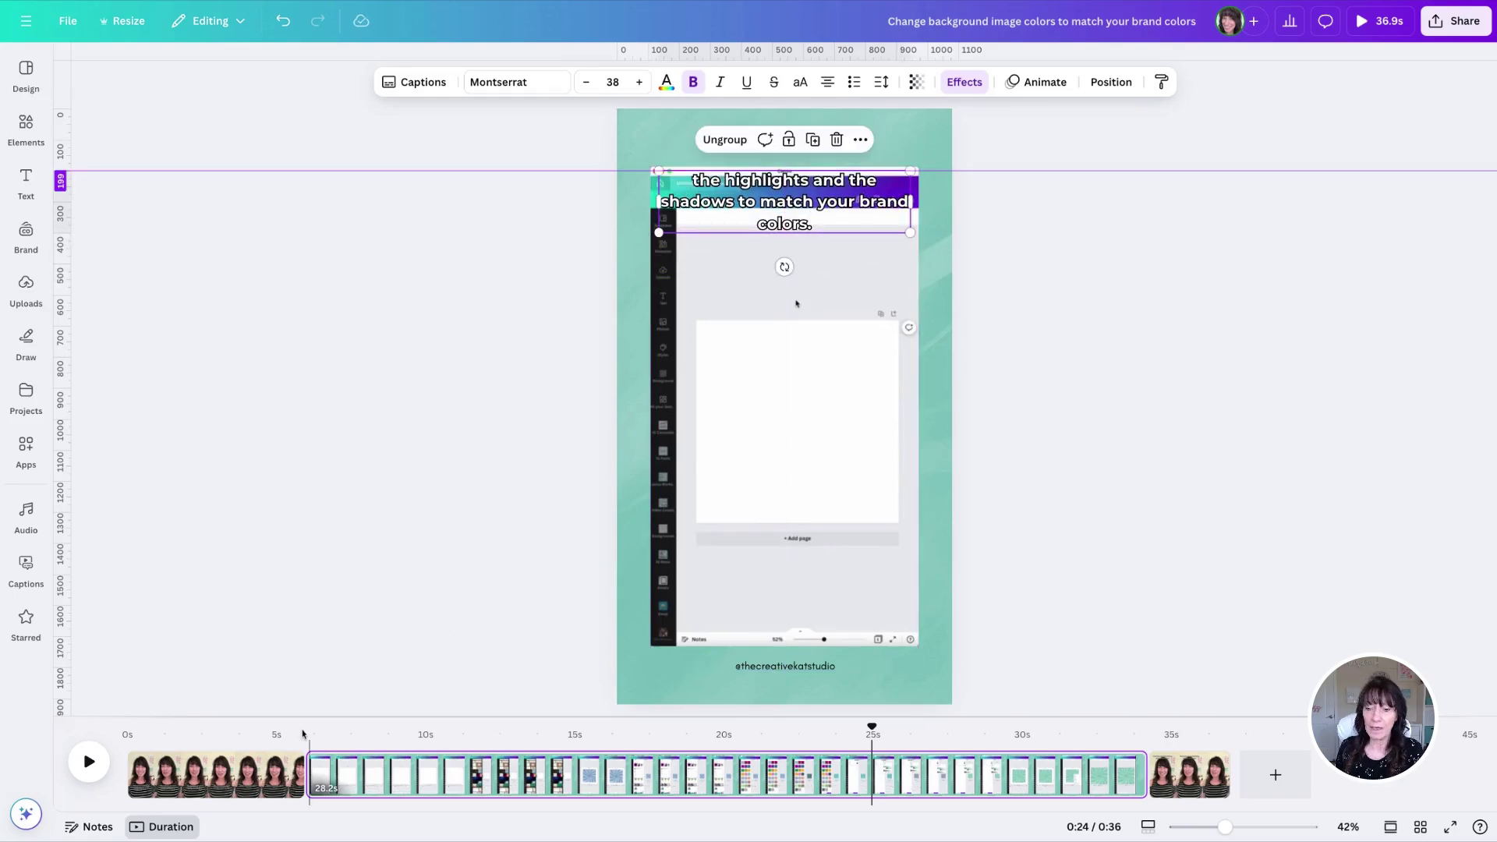
{"action": "left_click", "coordinate": [268, 772]}
{"action": "left_click", "coordinate": [784, 552]}
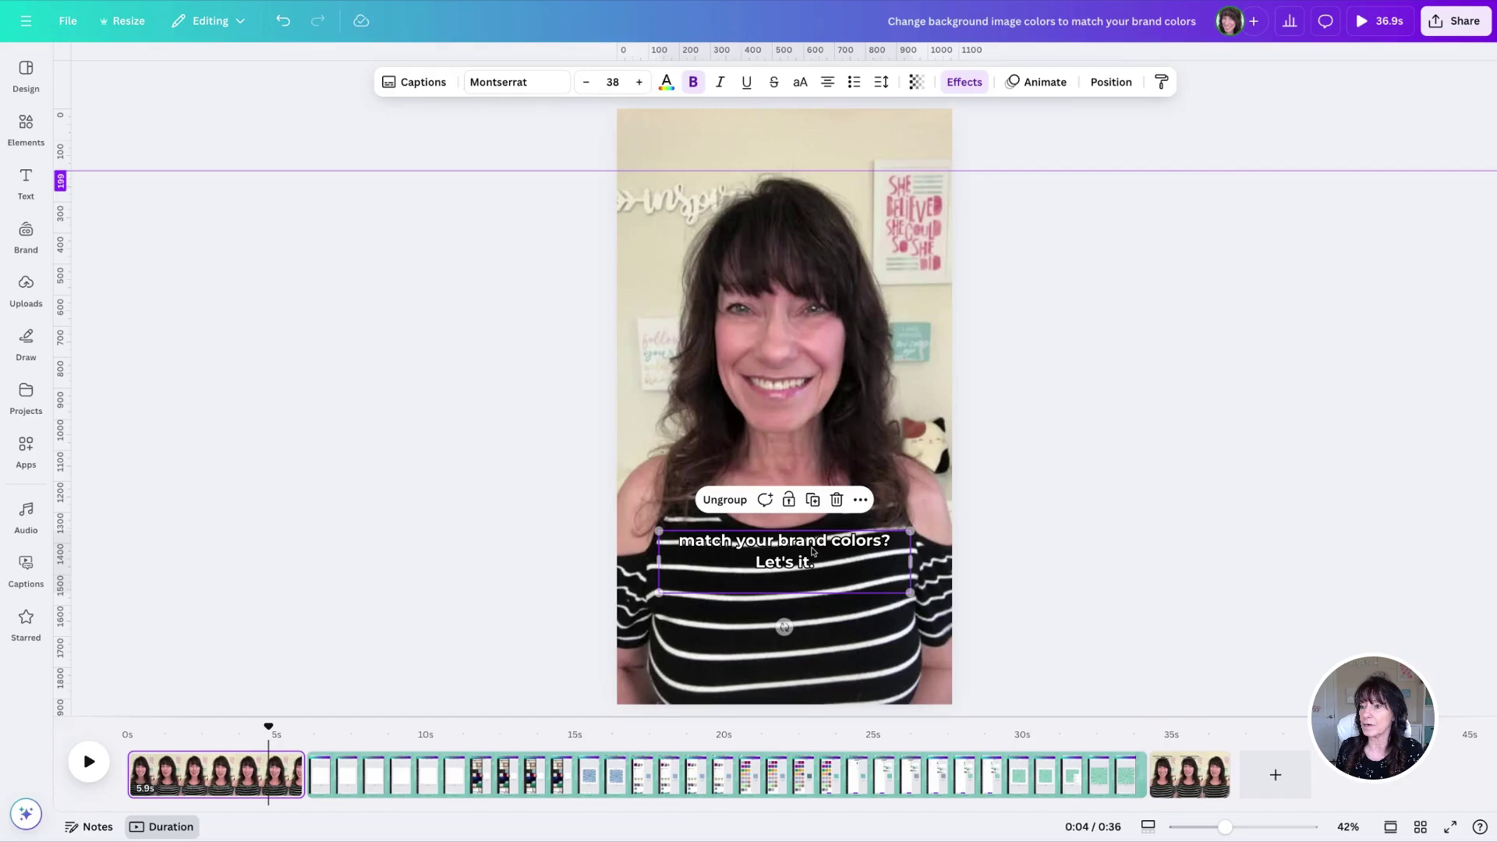
{"action": "left_click_drag", "start_coordinate": [784, 576], "coordinate": [784, 199]}
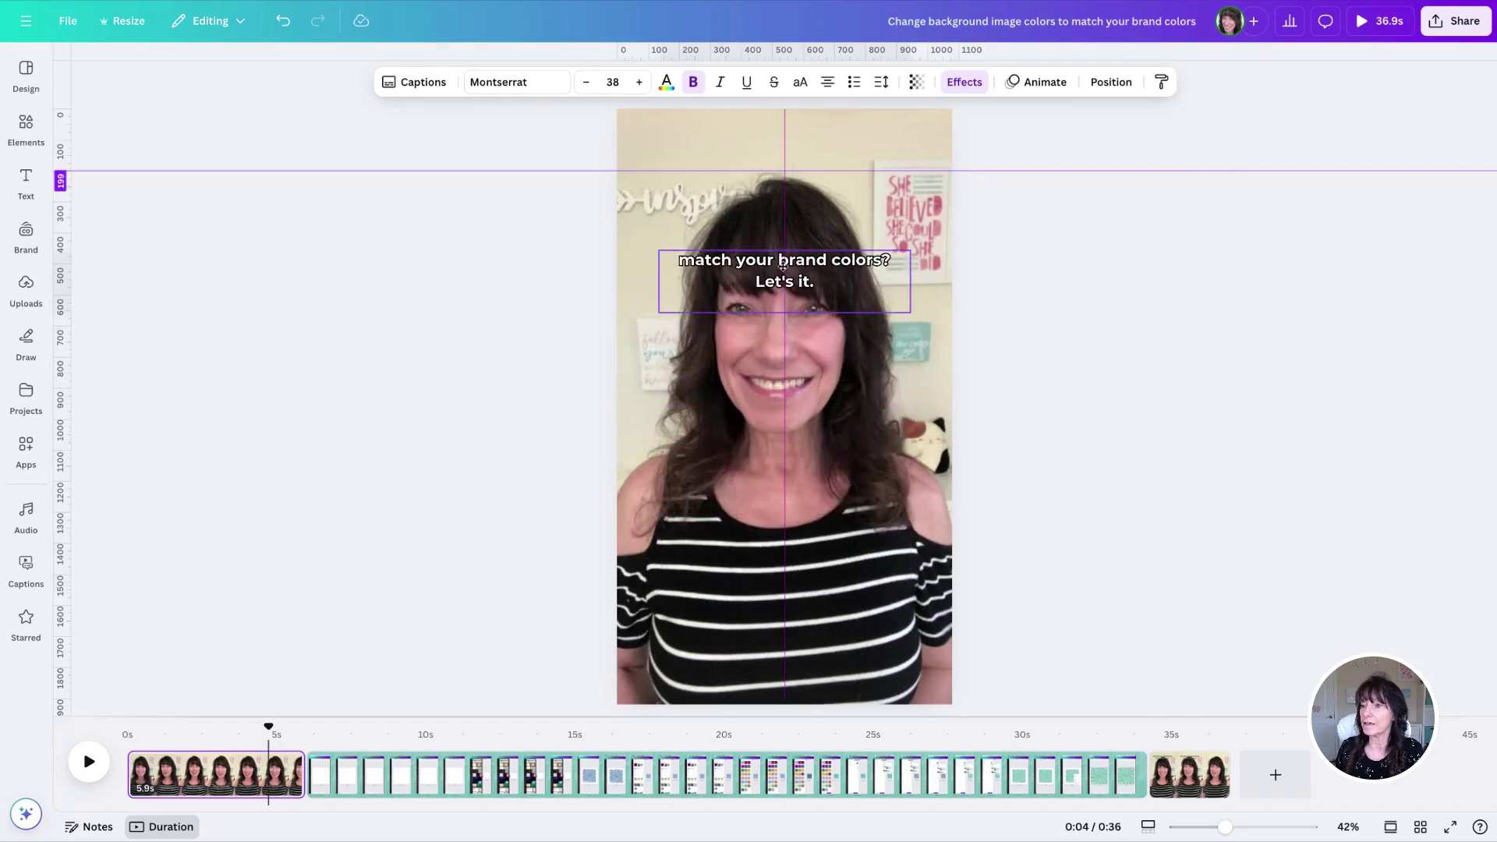
{"action": "left_click", "coordinate": [562, 359]}
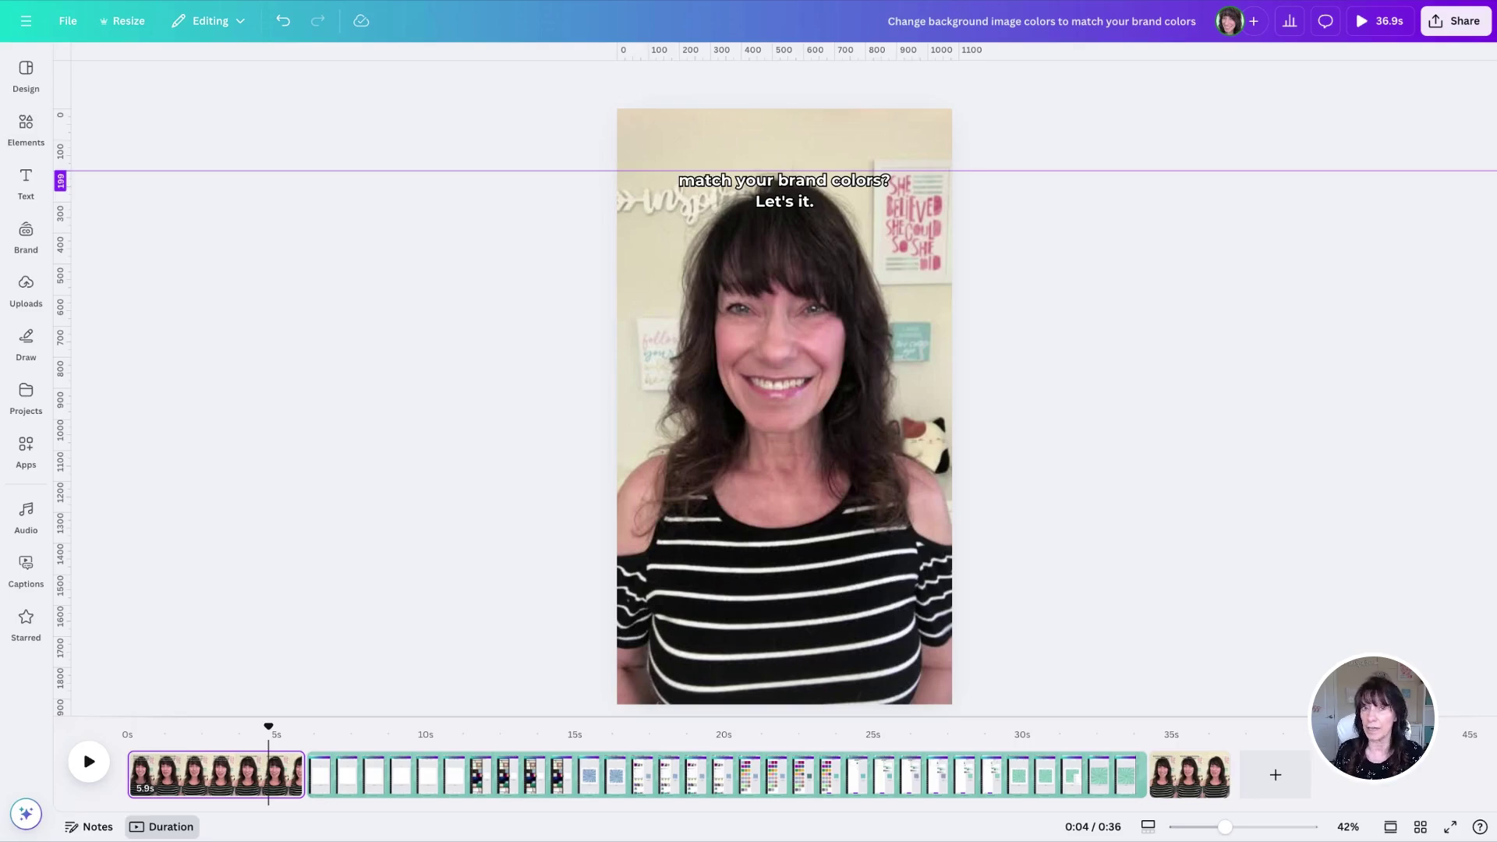
{"action": "left_click", "coordinate": [789, 202]}
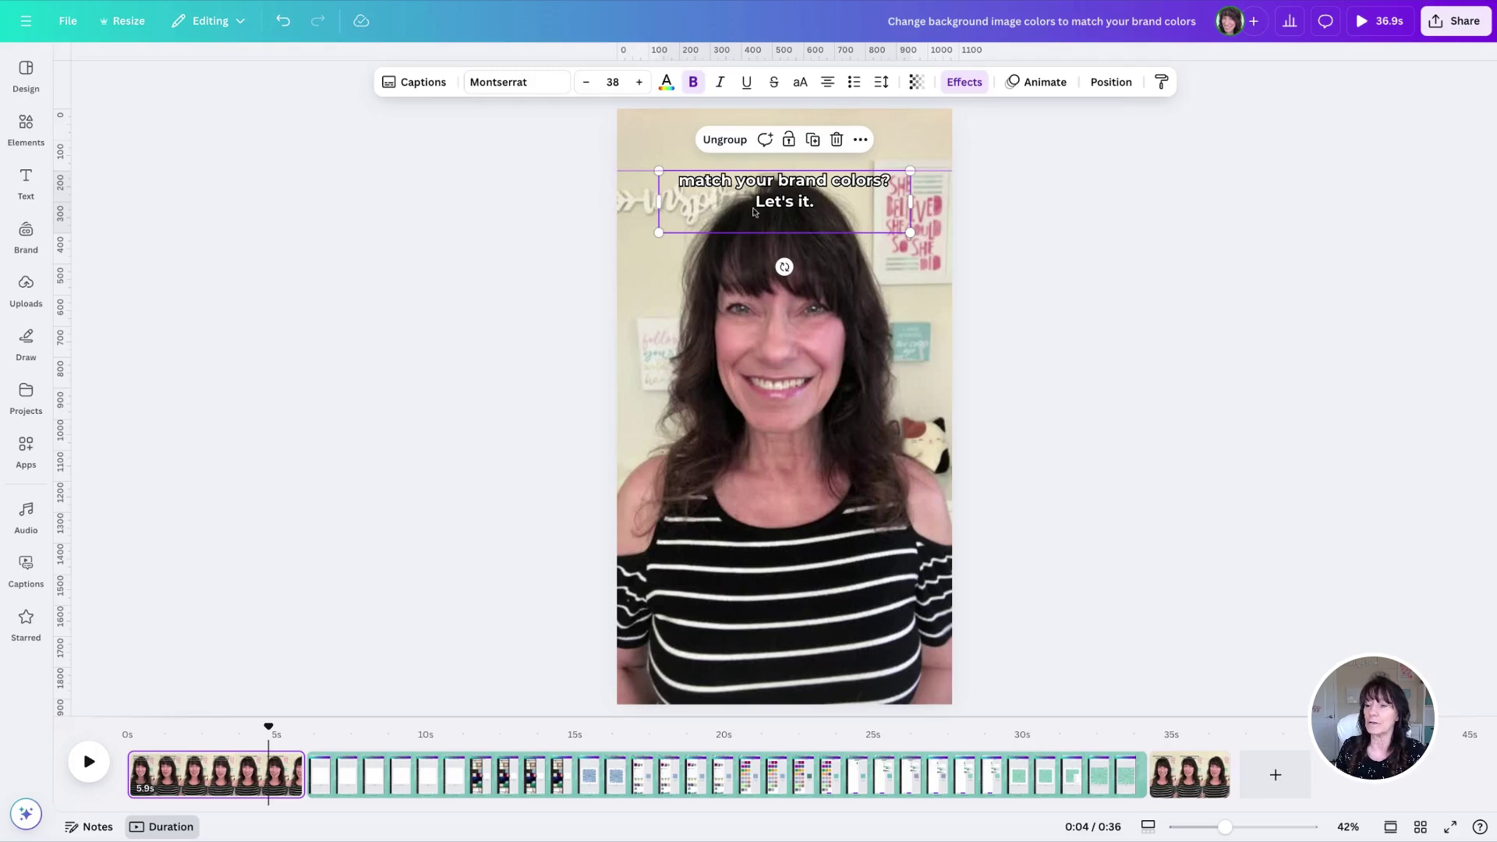
- Review the caption list entries down to the background caption
{"action": "left_click", "coordinate": [424, 84]}
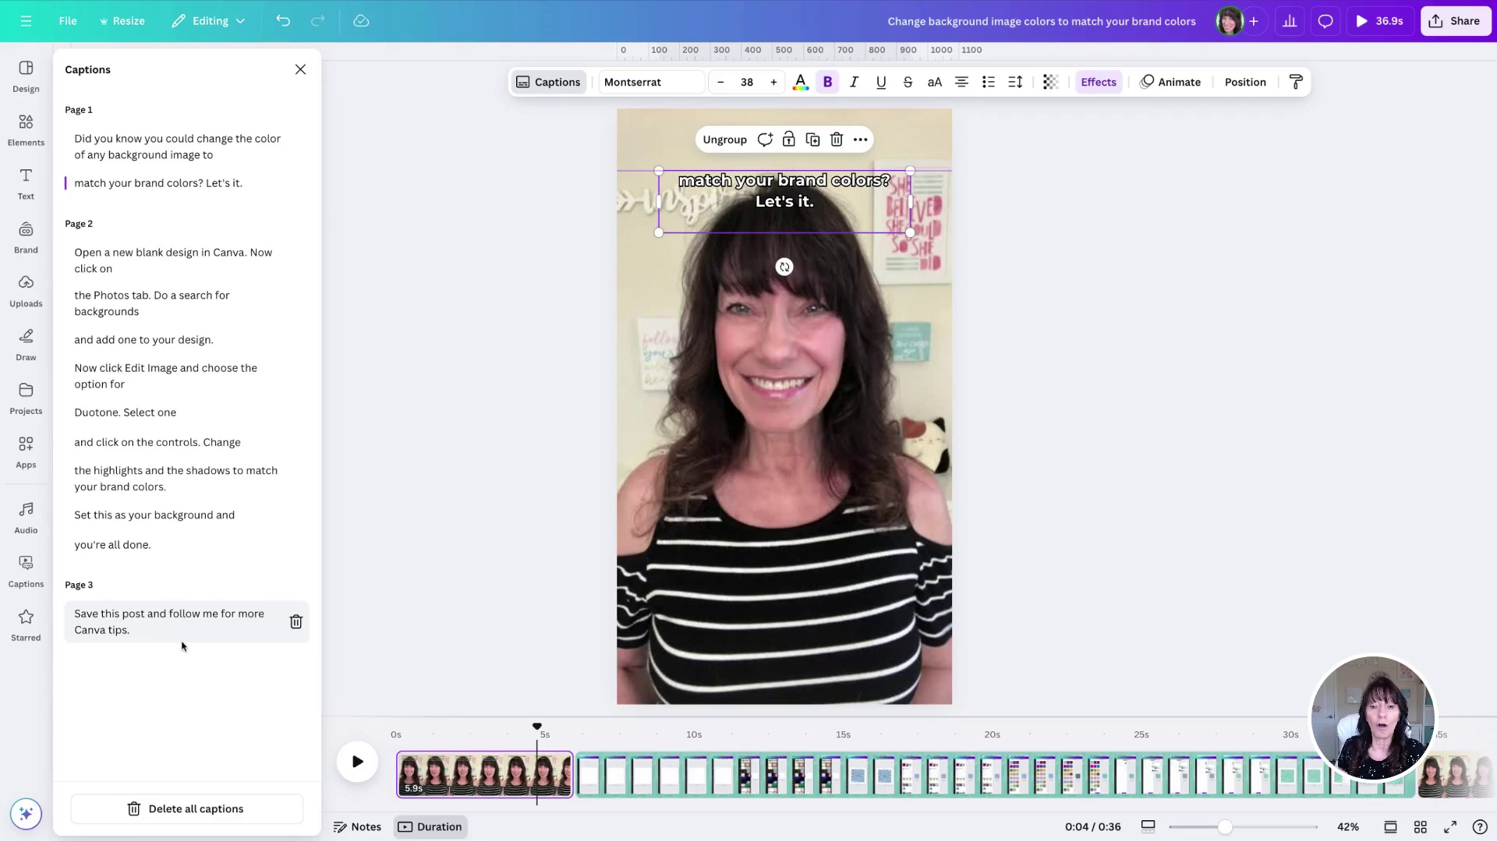
{"action": "left_click", "coordinate": [175, 154]}
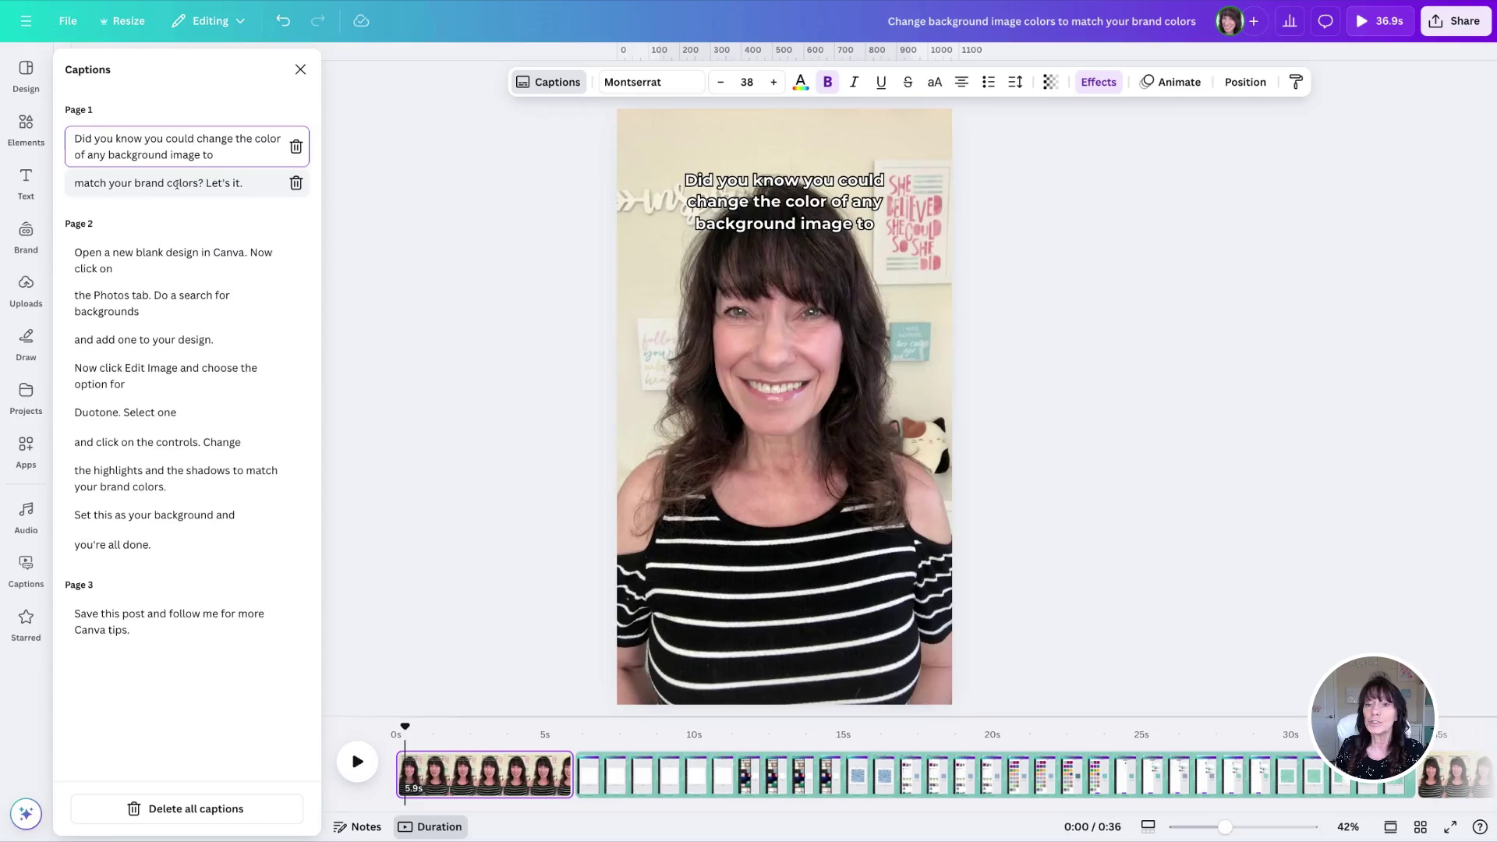
{"action": "left_click", "coordinate": [173, 184]}
{"action": "left_click", "coordinate": [164, 260]}
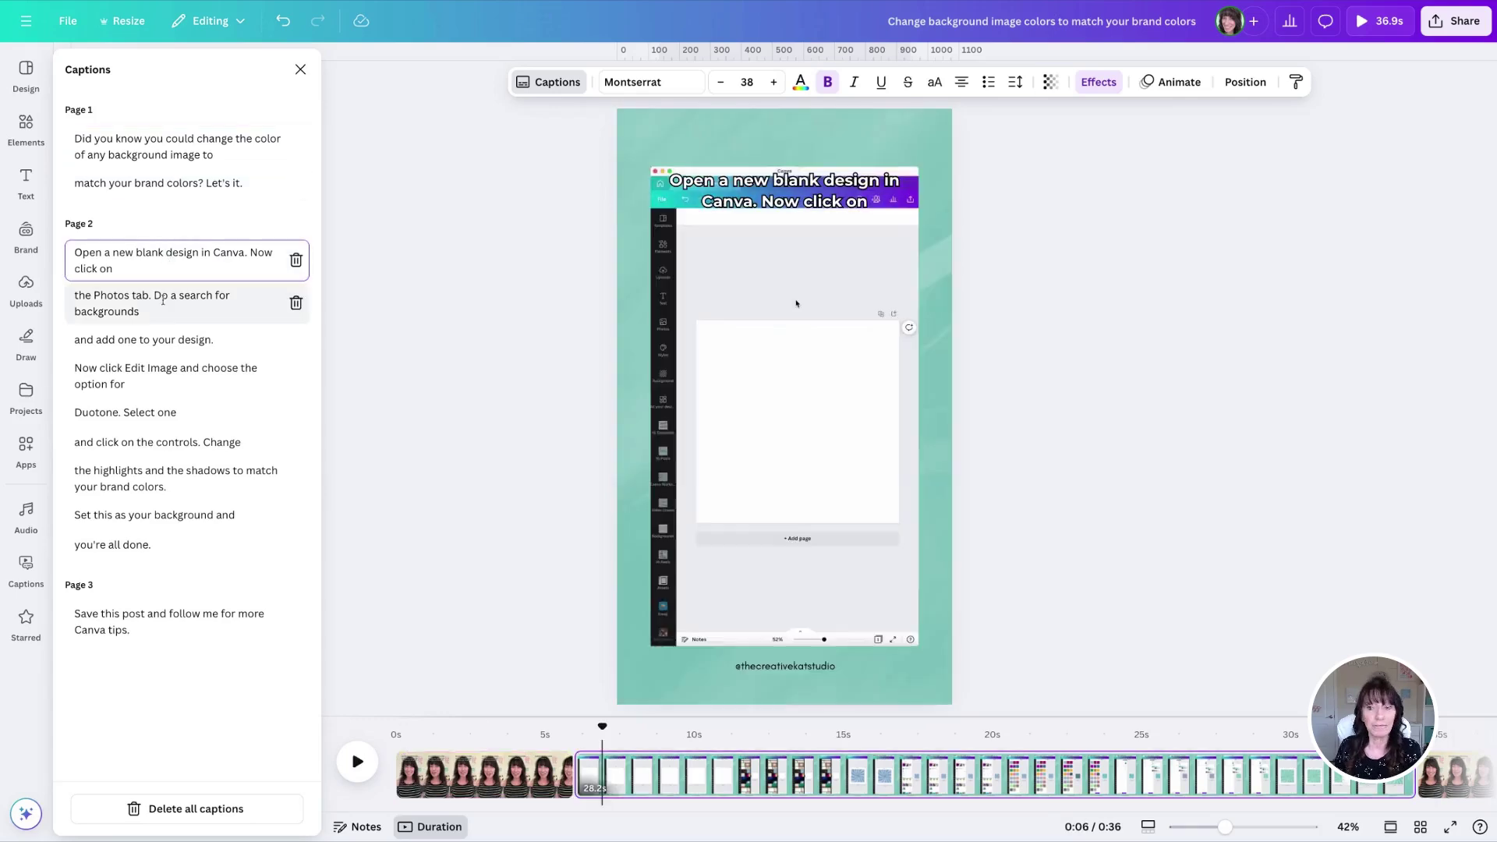
{"action": "left_click", "coordinate": [162, 299]}
{"action": "left_click", "coordinate": [165, 340]}
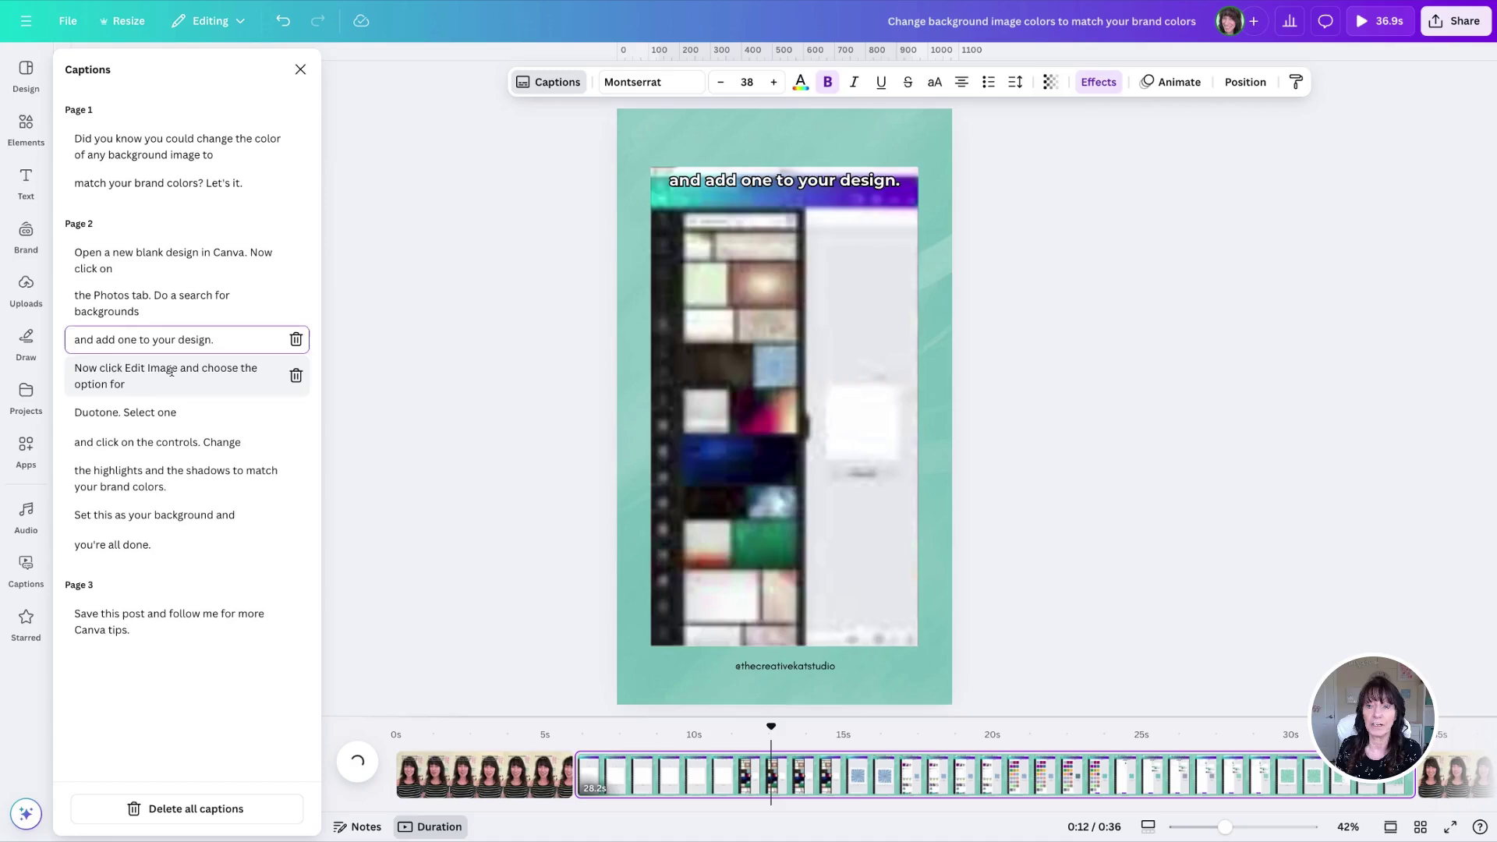
{"action": "left_click", "coordinate": [171, 369]}
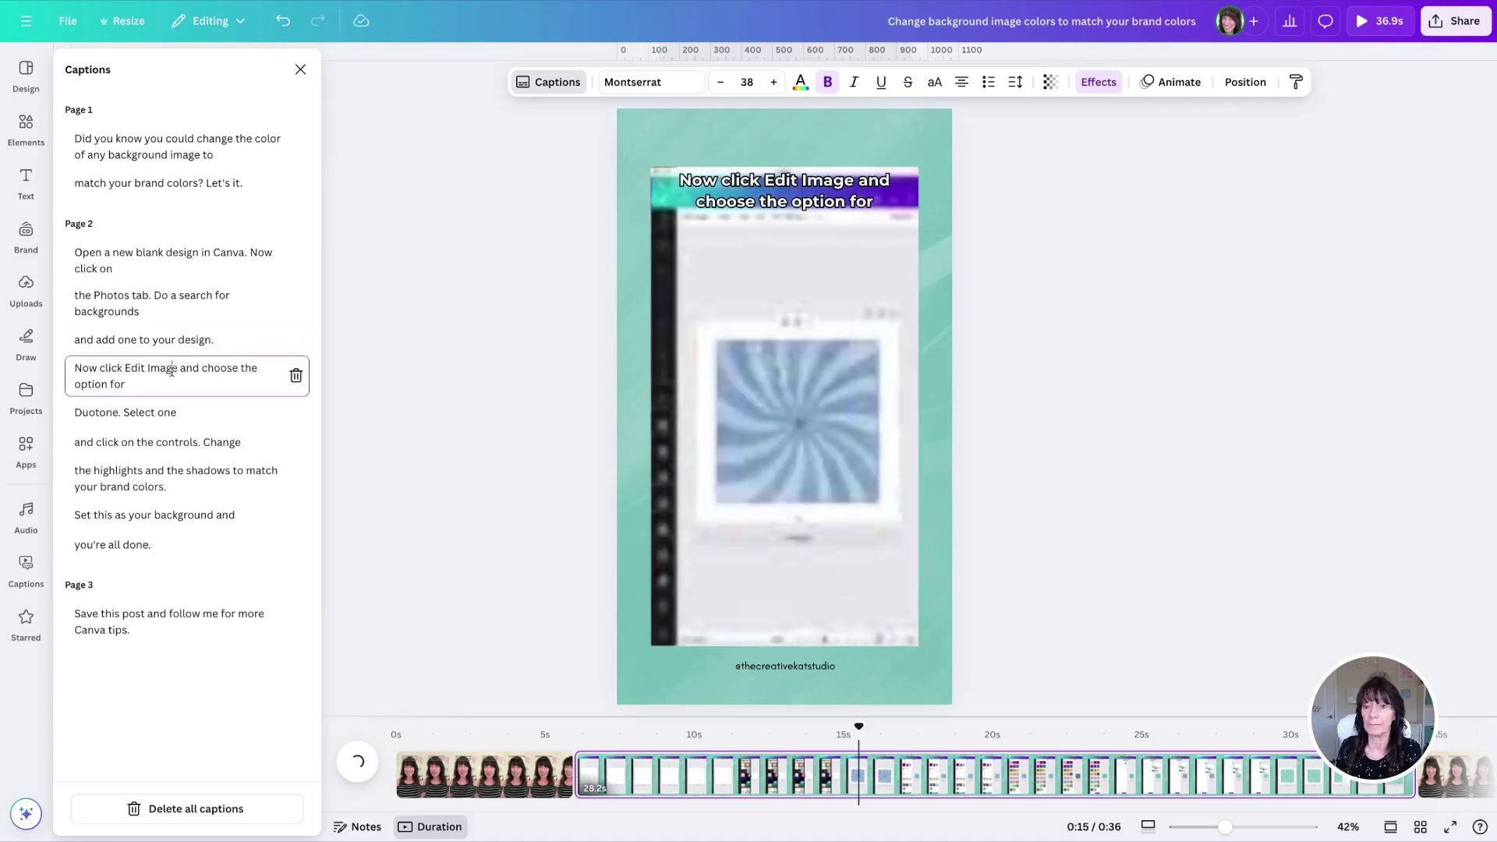
{"action": "left_click", "coordinate": [162, 505]}
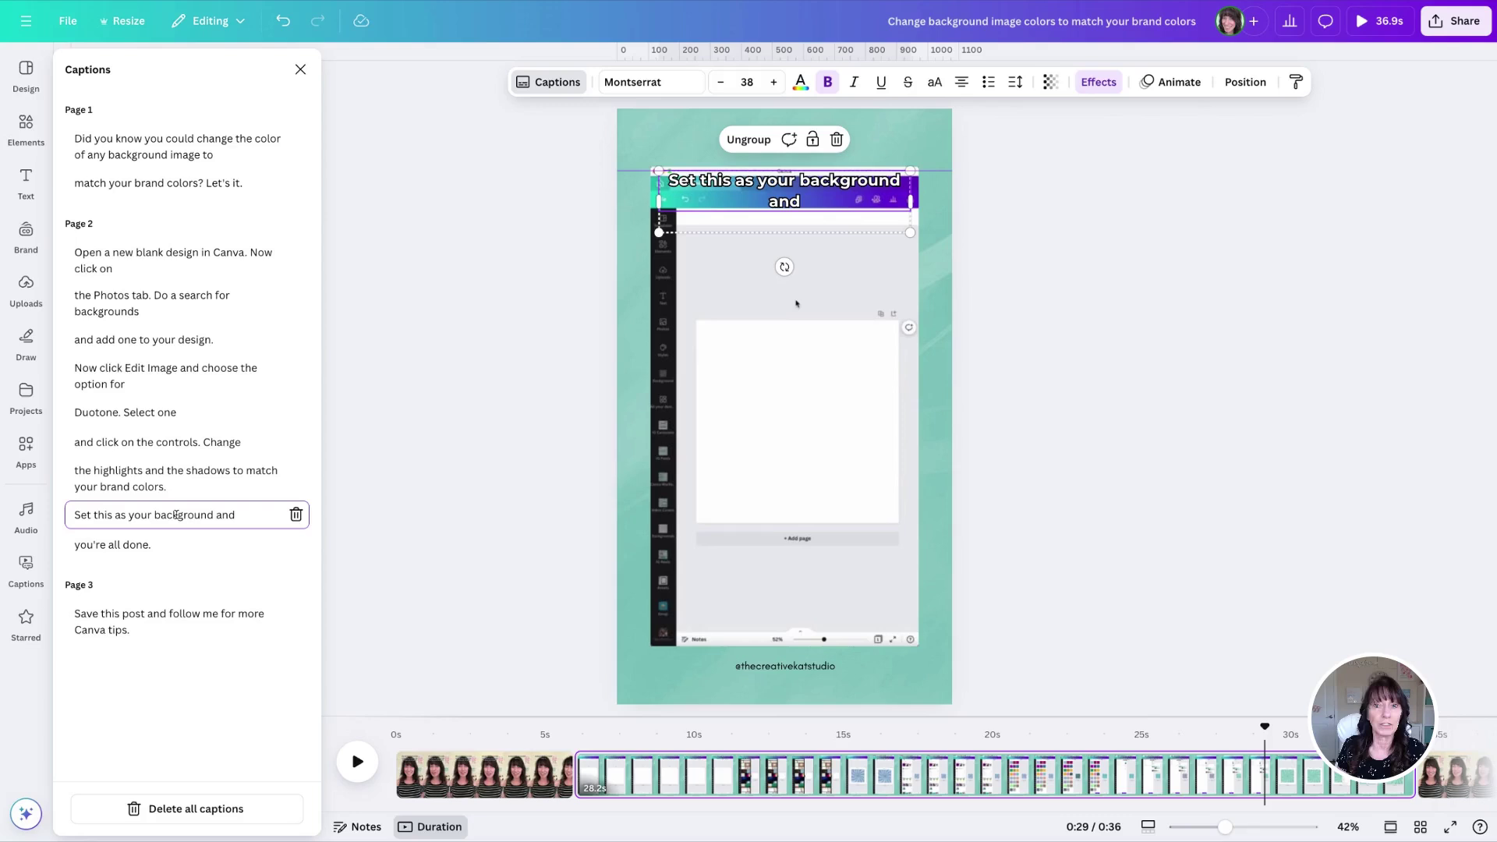
- Break 'Set this as your background and' after 'your', then recheck earlier captions
{"action": "key", "text": "Return"}
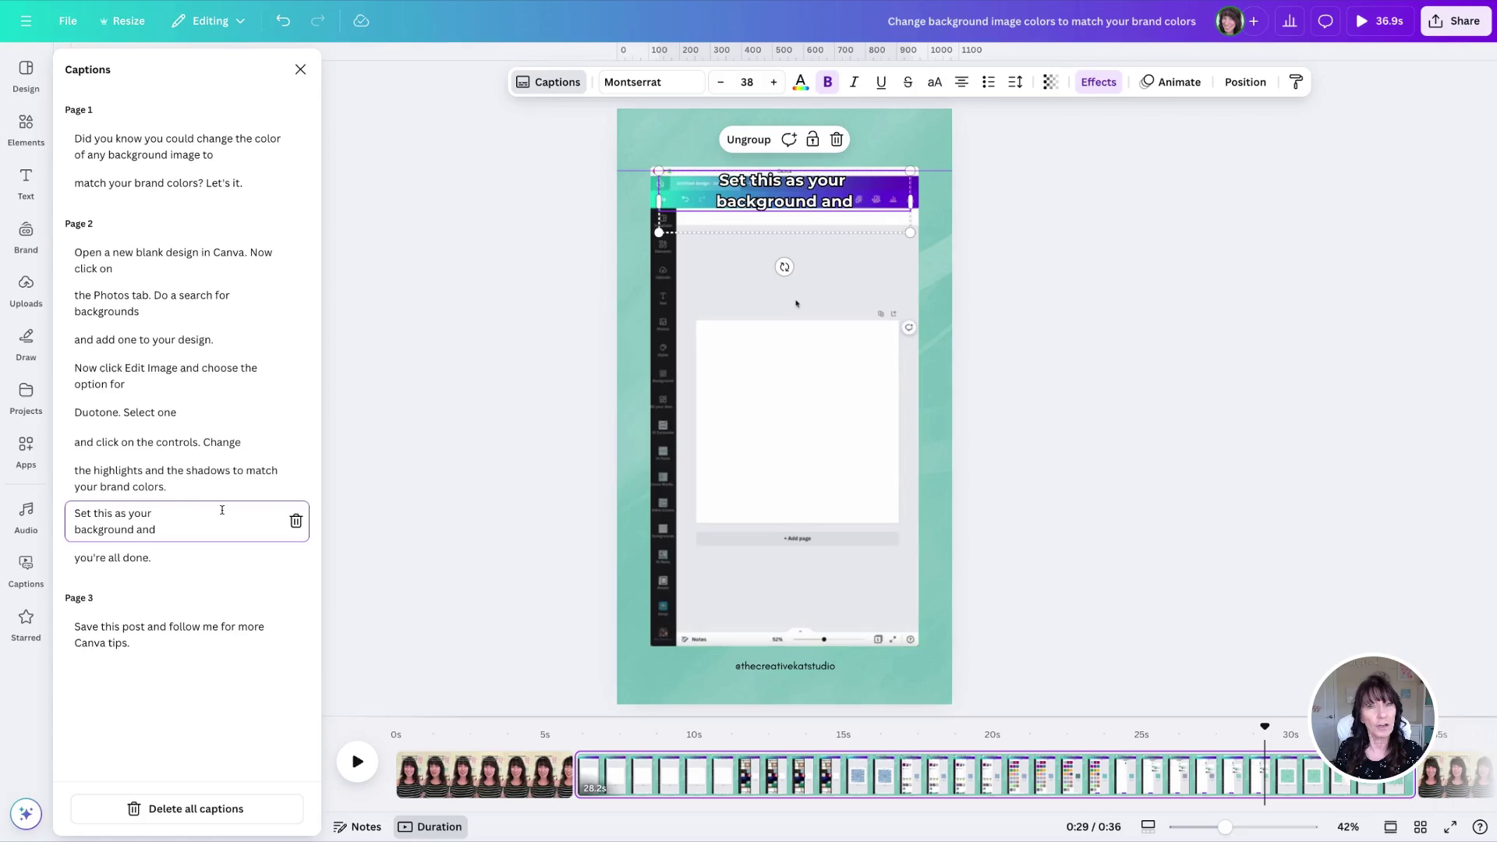
{"action": "left_click", "coordinate": [206, 480]}
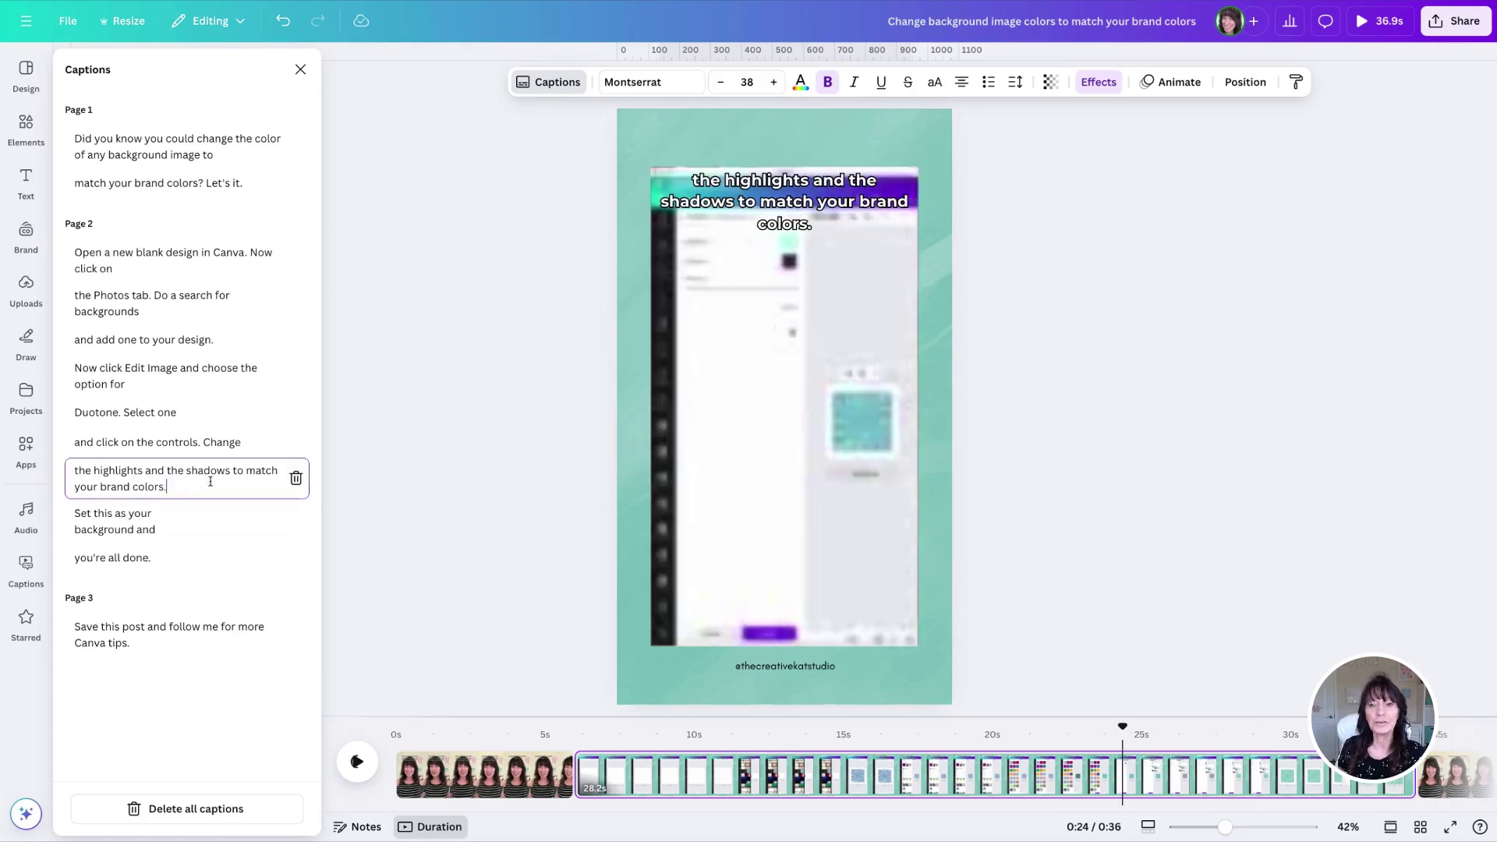
{"action": "left_click", "coordinate": [200, 388]}
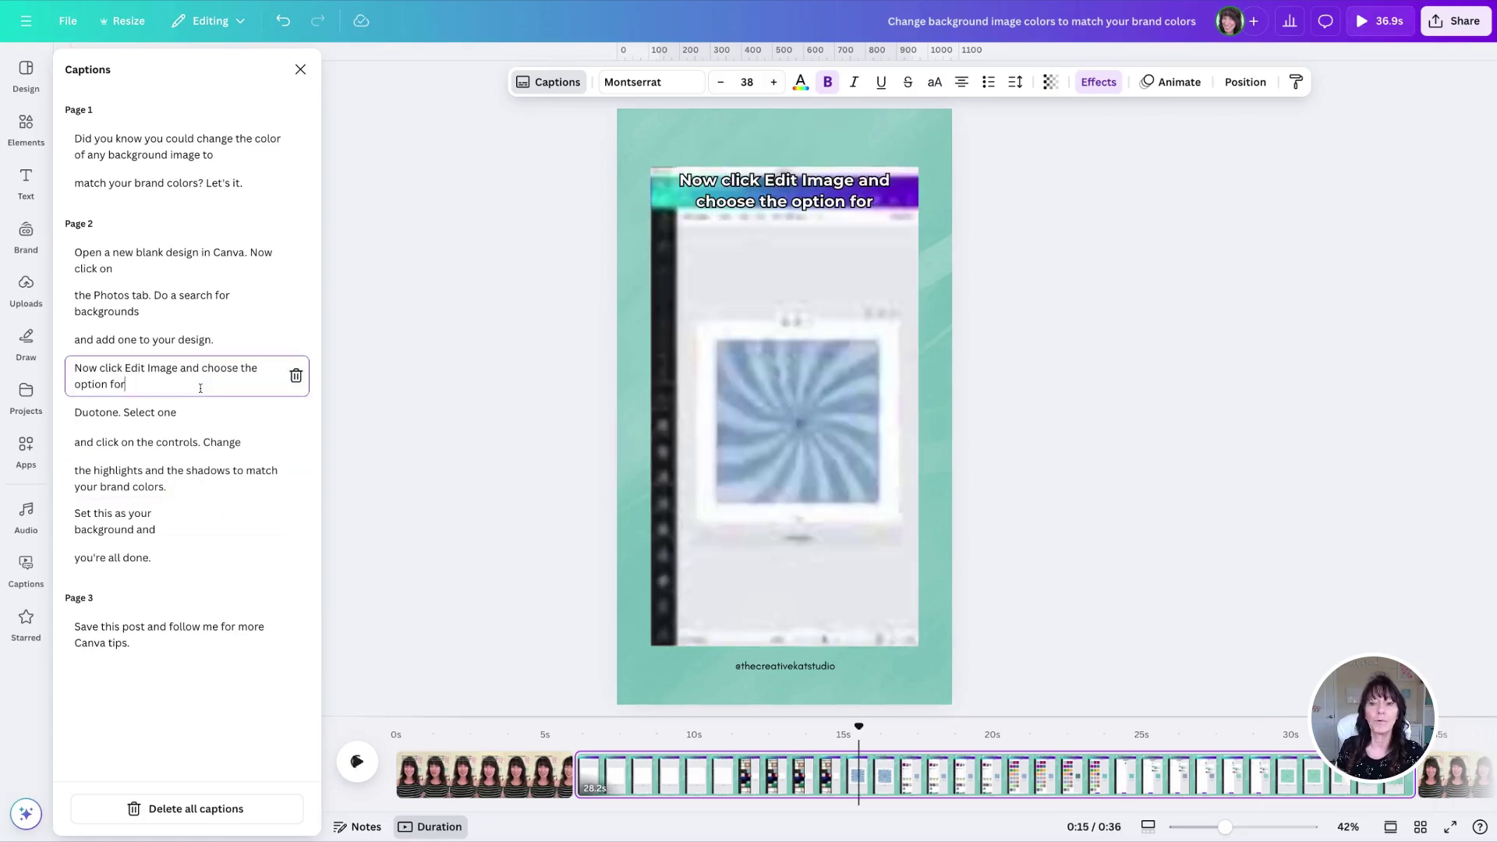
{"action": "left_click", "coordinate": [196, 309]}
{"action": "left_click", "coordinate": [191, 257]}
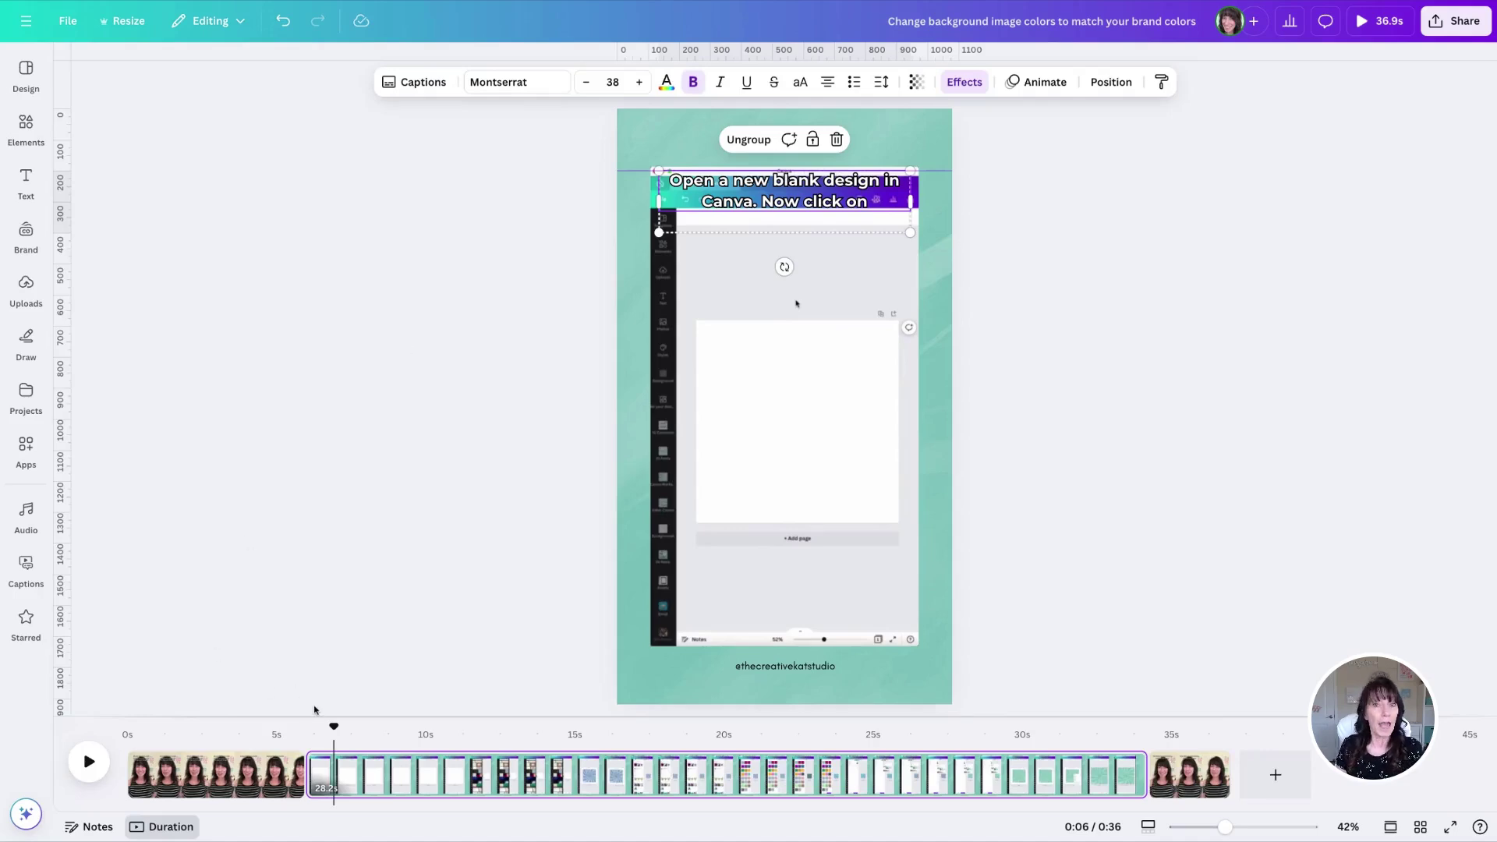
{"action": "left_click_drag", "start_coordinate": [333, 728], "coordinate": [127, 730]}
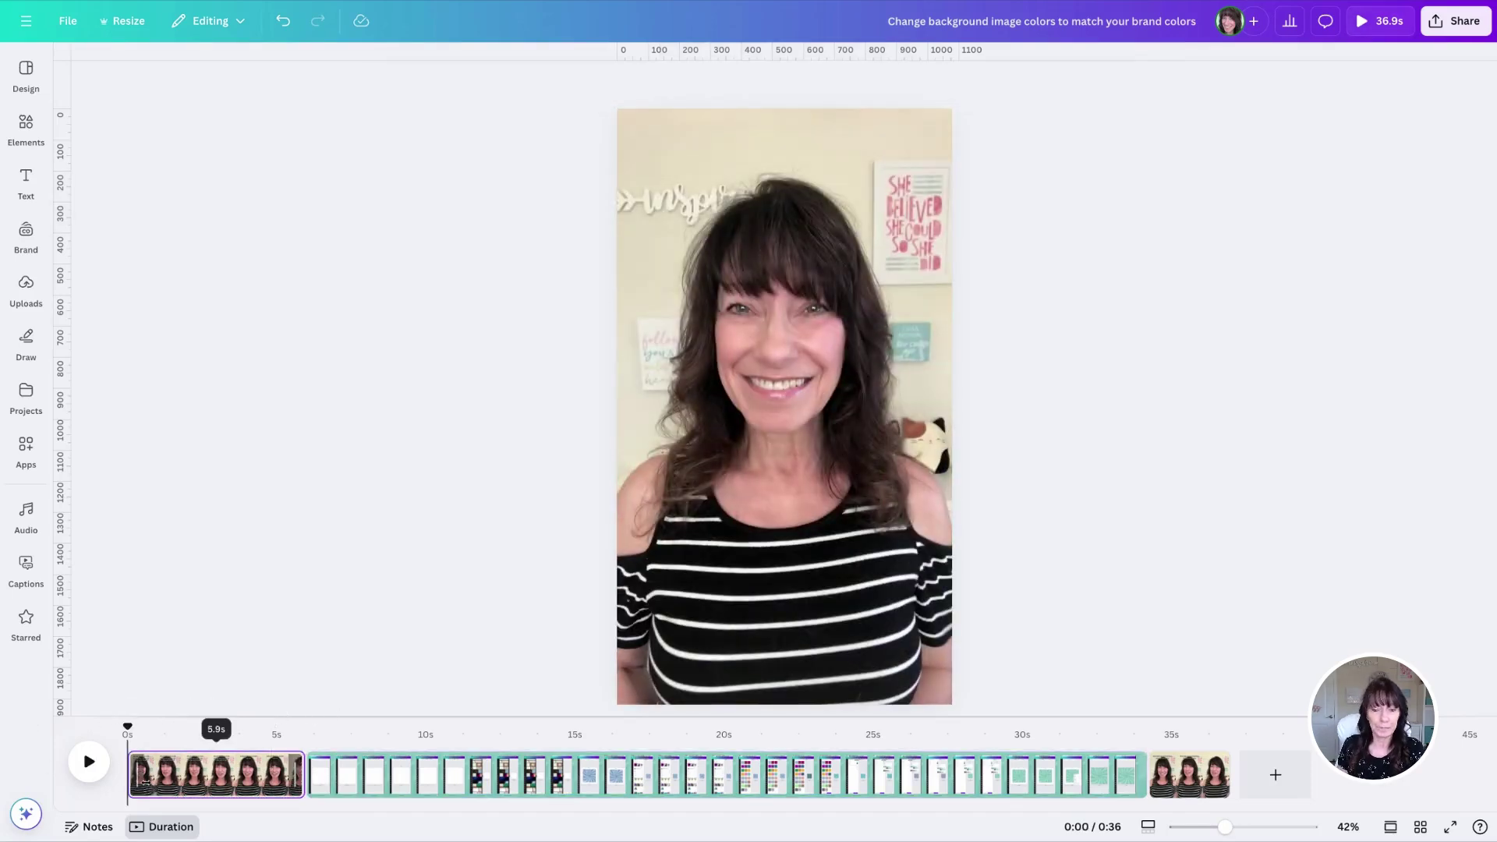
{"action": "left_click", "coordinate": [142, 778]}
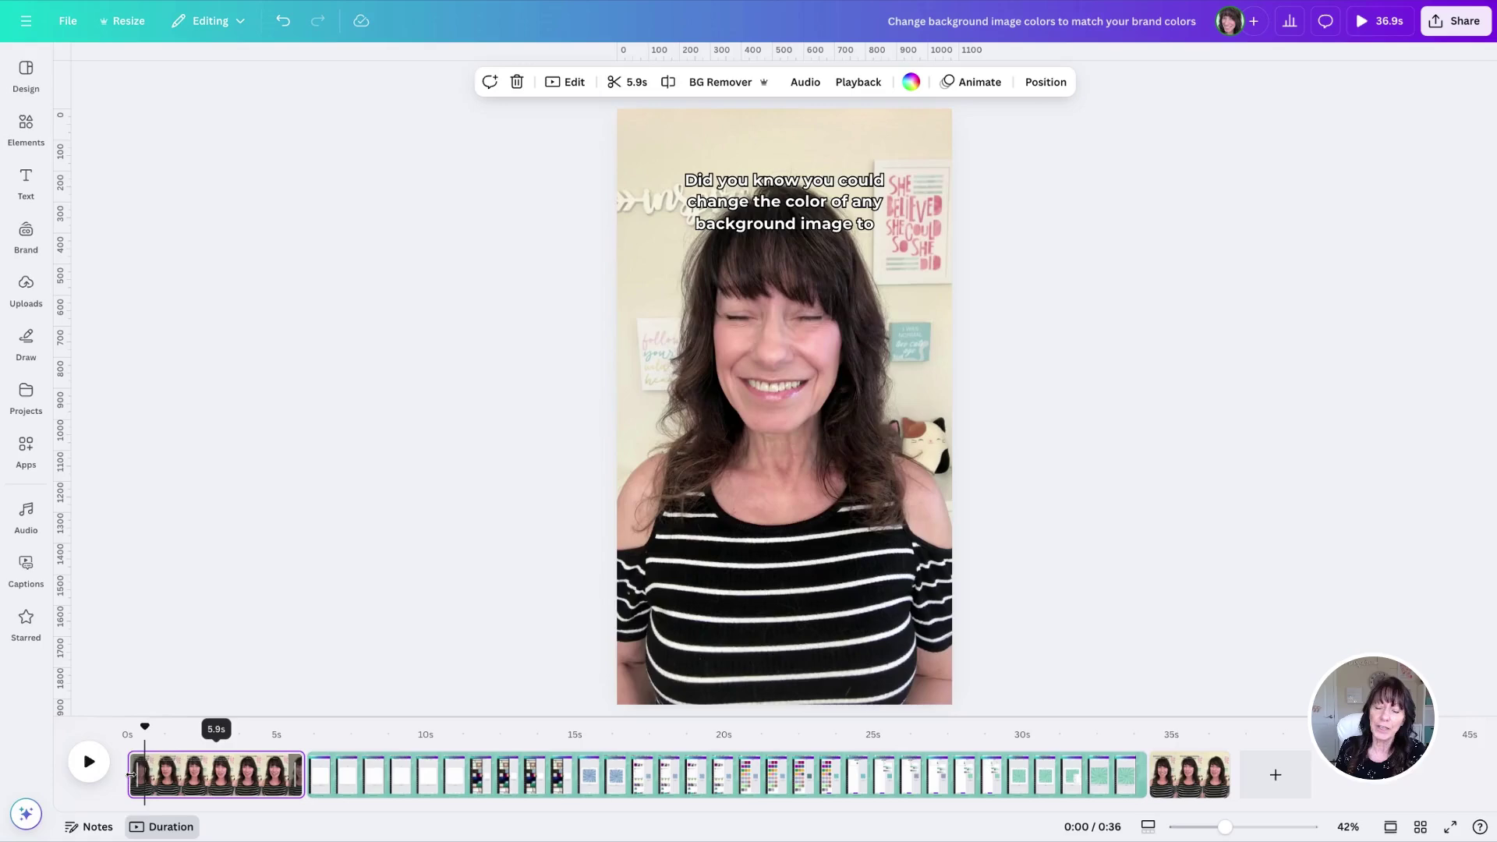
{"action": "left_click_drag", "start_coordinate": [128, 773], "coordinate": [171, 774]}
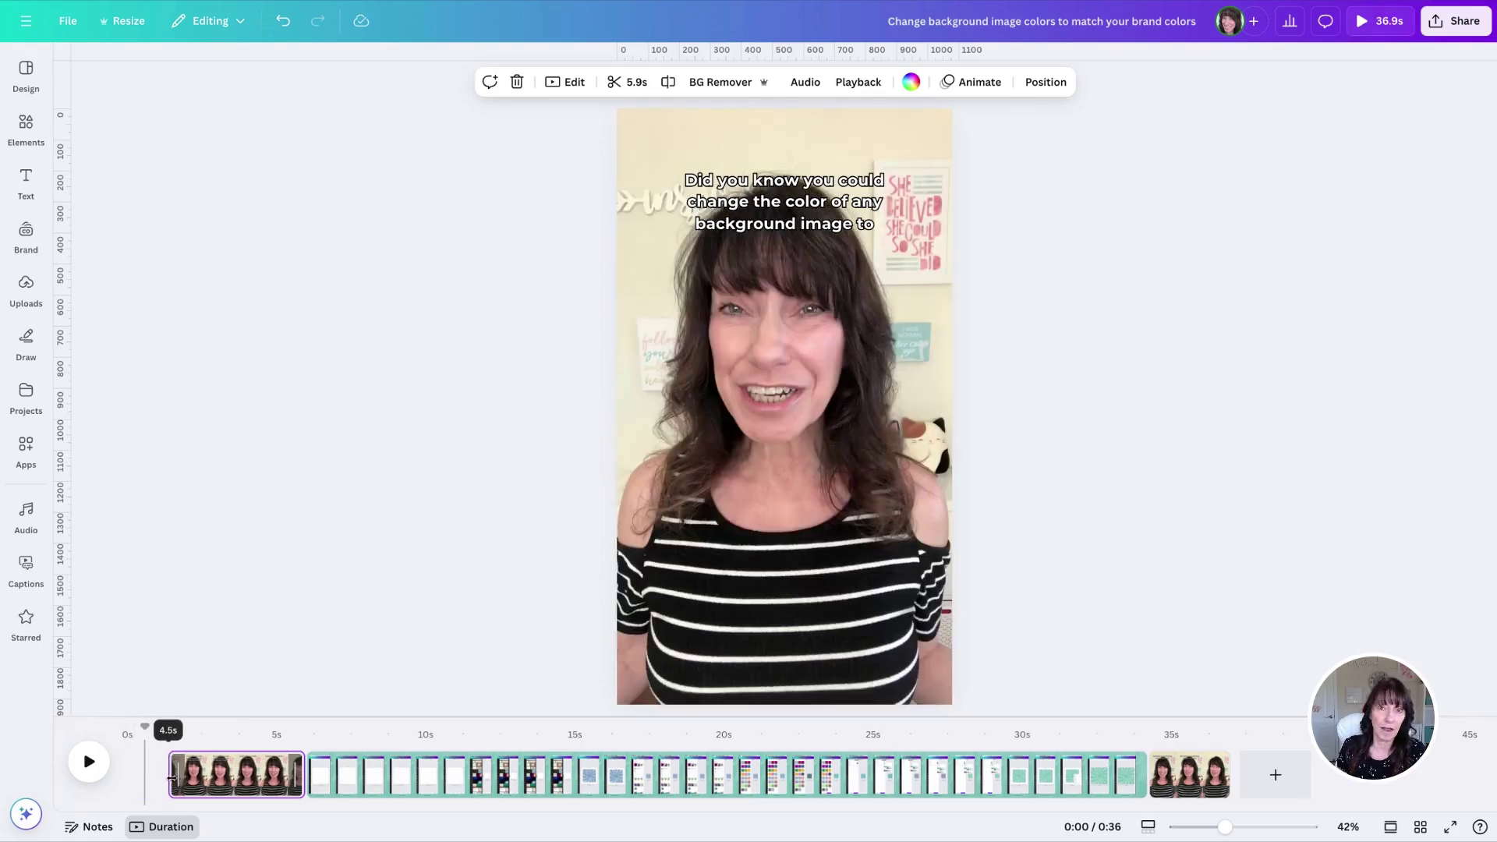
{"action": "left_click_drag", "start_coordinate": [172, 775], "coordinate": [171, 775]}
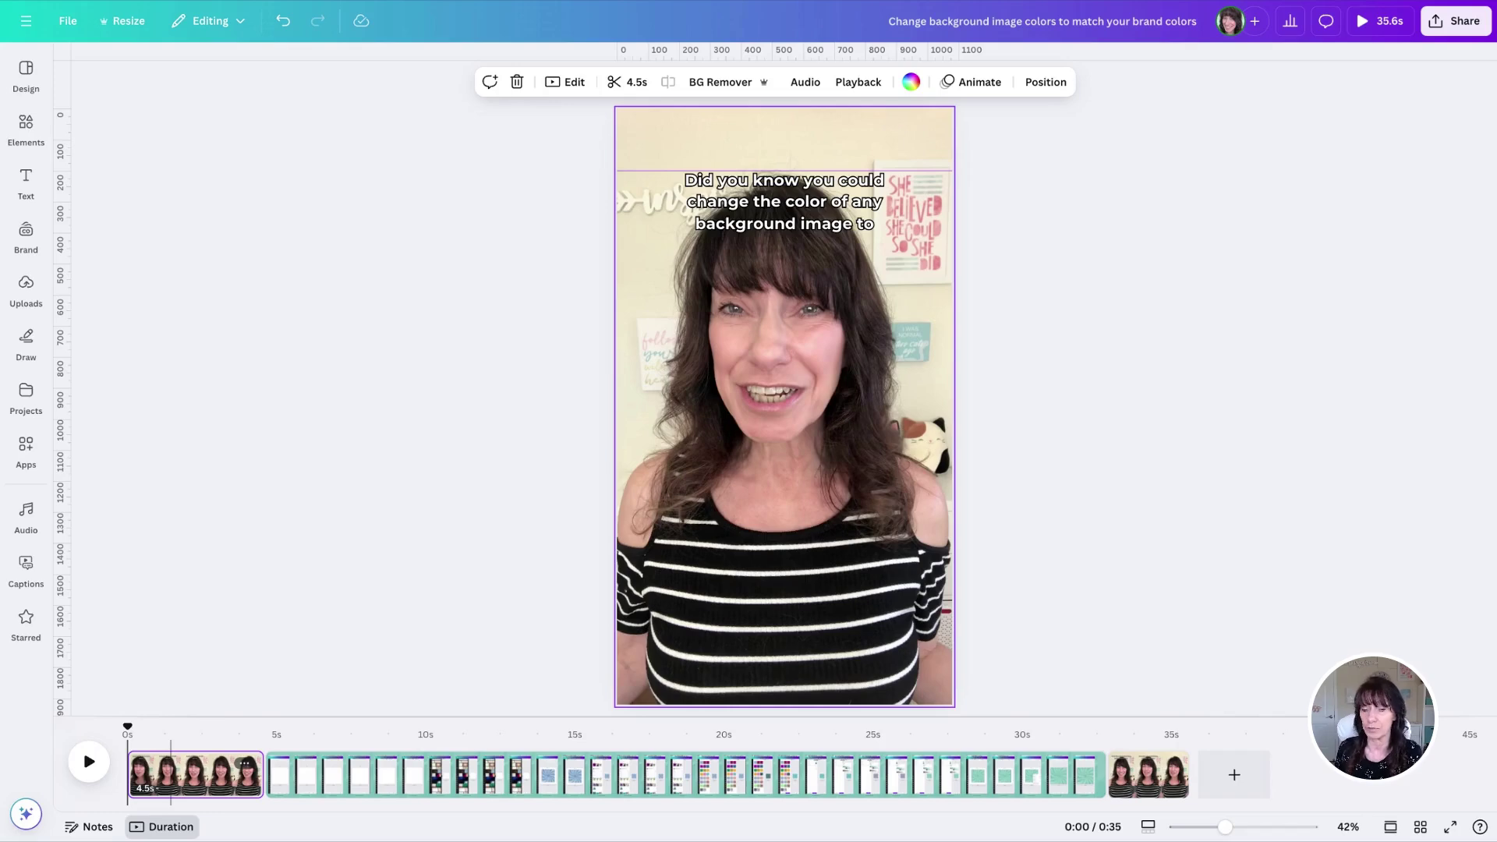
{"action": "key", "text": "ctrl+z"}
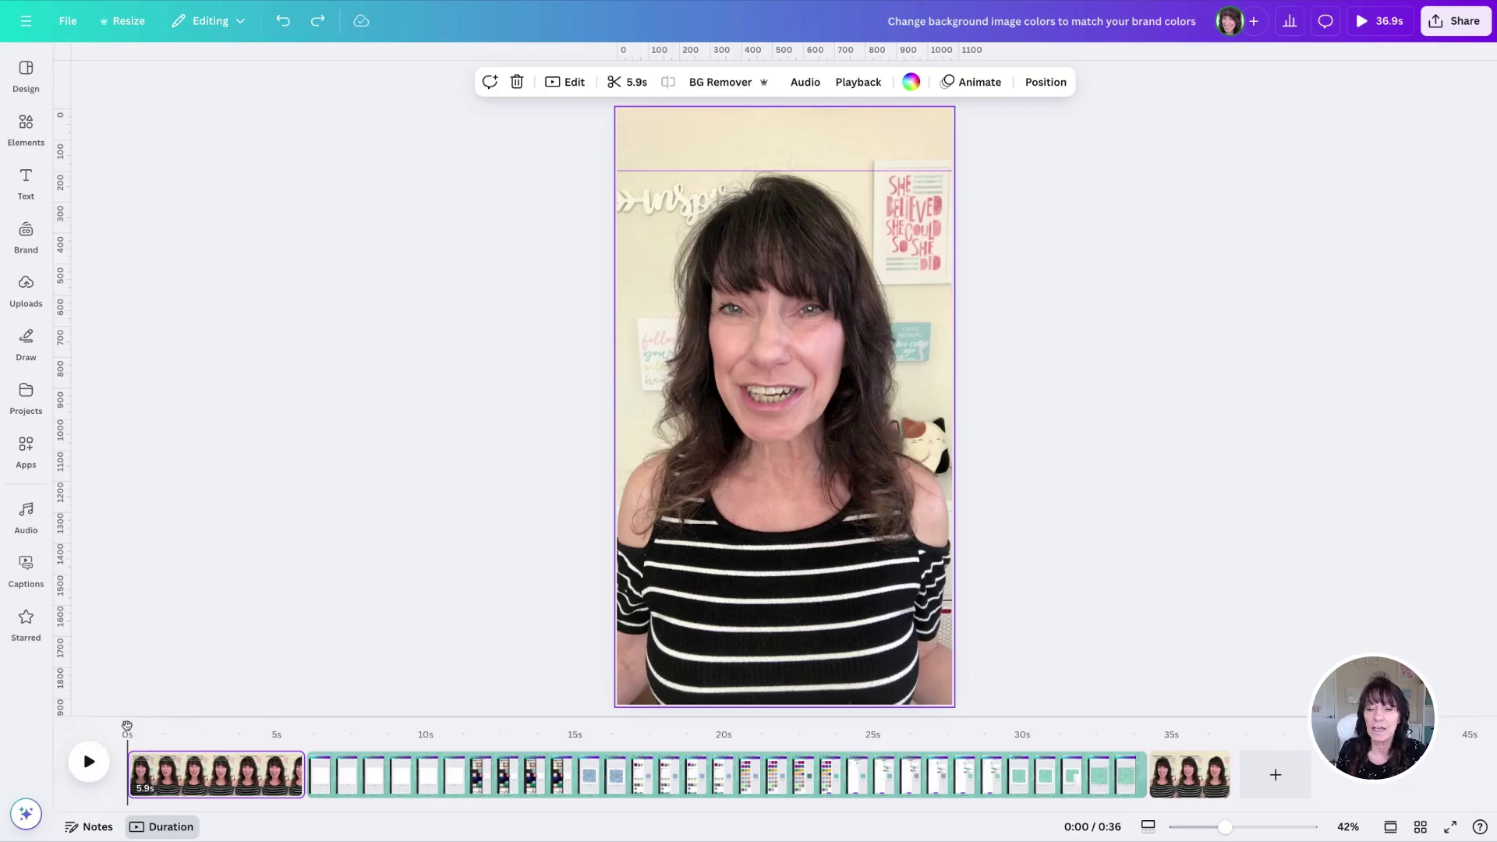
{"action": "left_click_drag", "start_coordinate": [128, 728], "coordinate": [207, 729]}
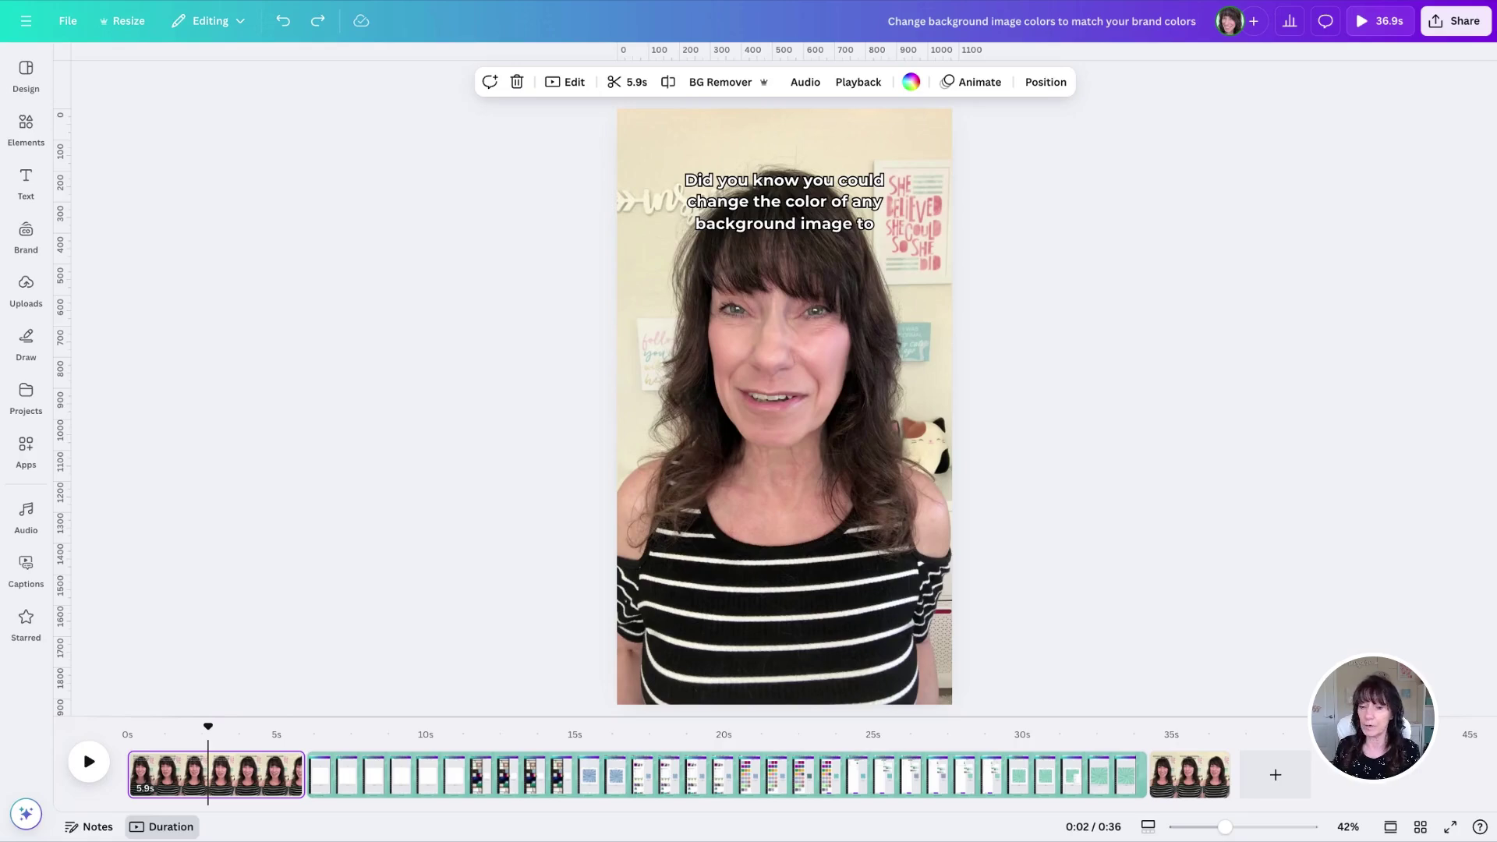
{"action": "key", "text": "s"}
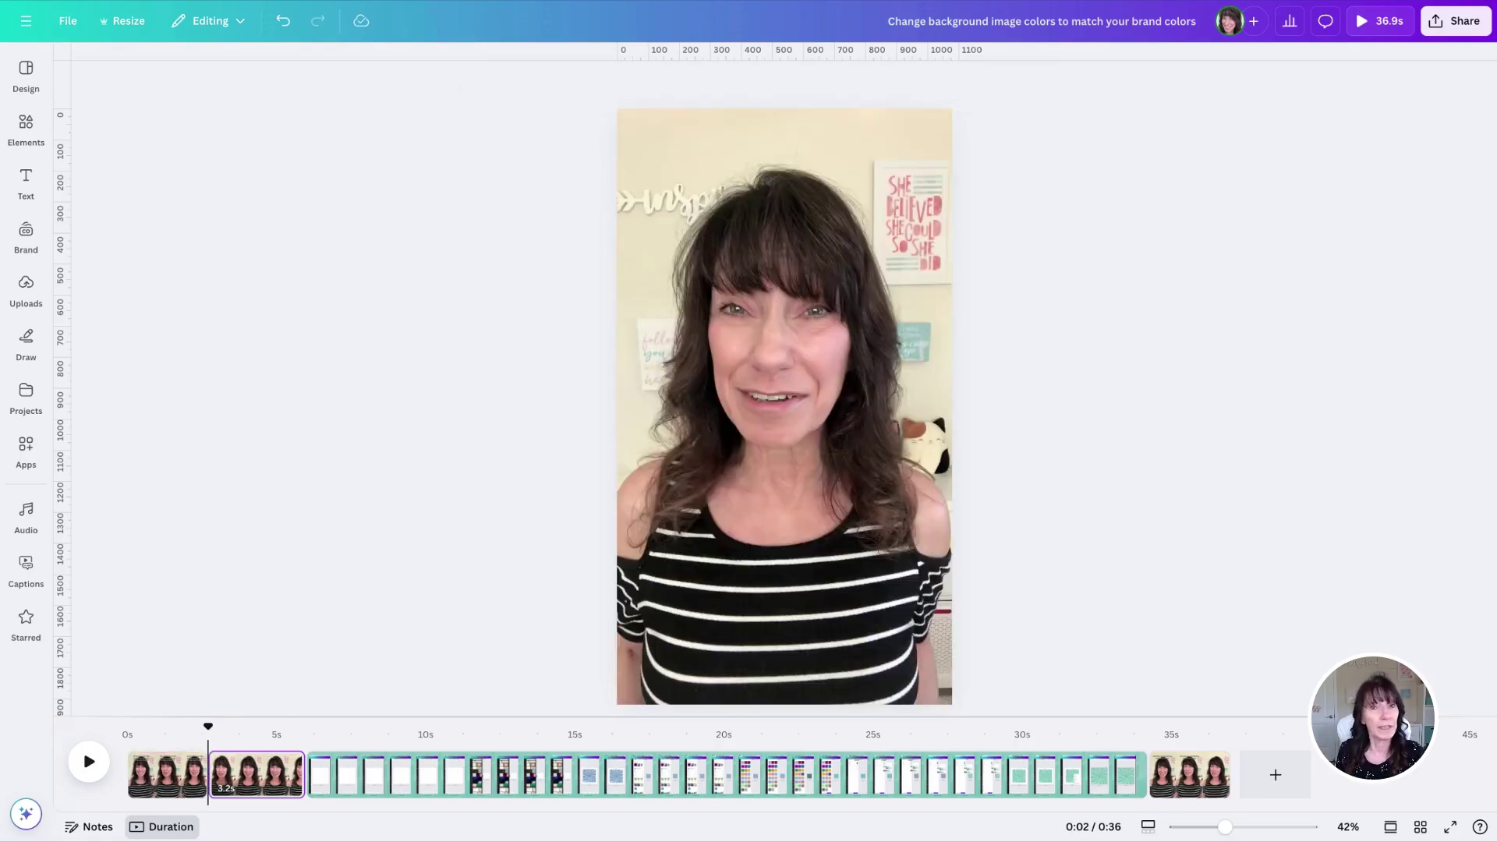
{"action": "left_click", "coordinate": [164, 793]}
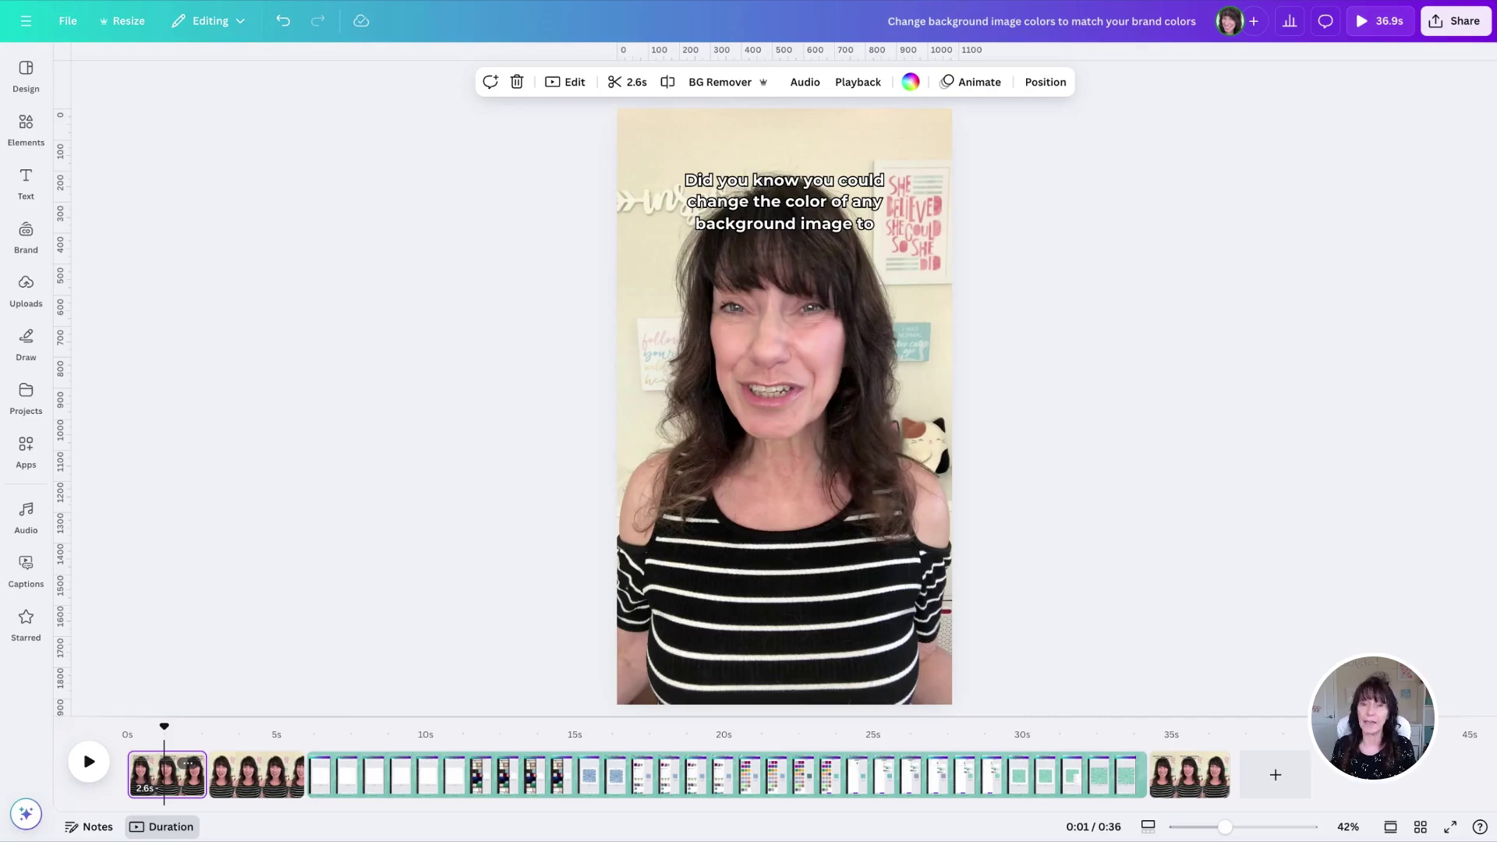
{"action": "key", "text": "ctrl+z"}
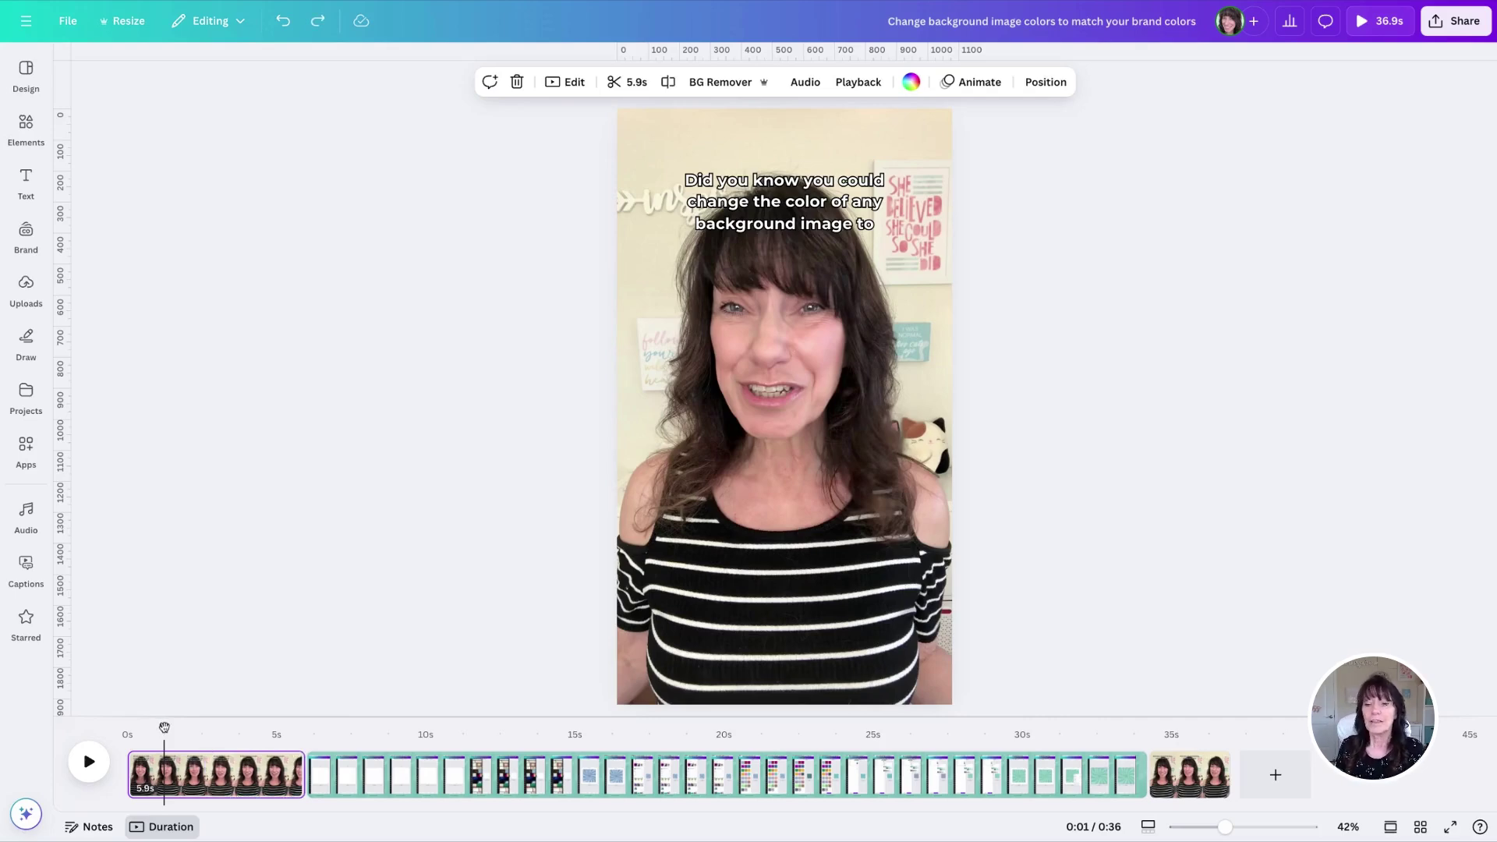
{"action": "left_click_drag", "start_coordinate": [165, 726], "coordinate": [128, 726]}
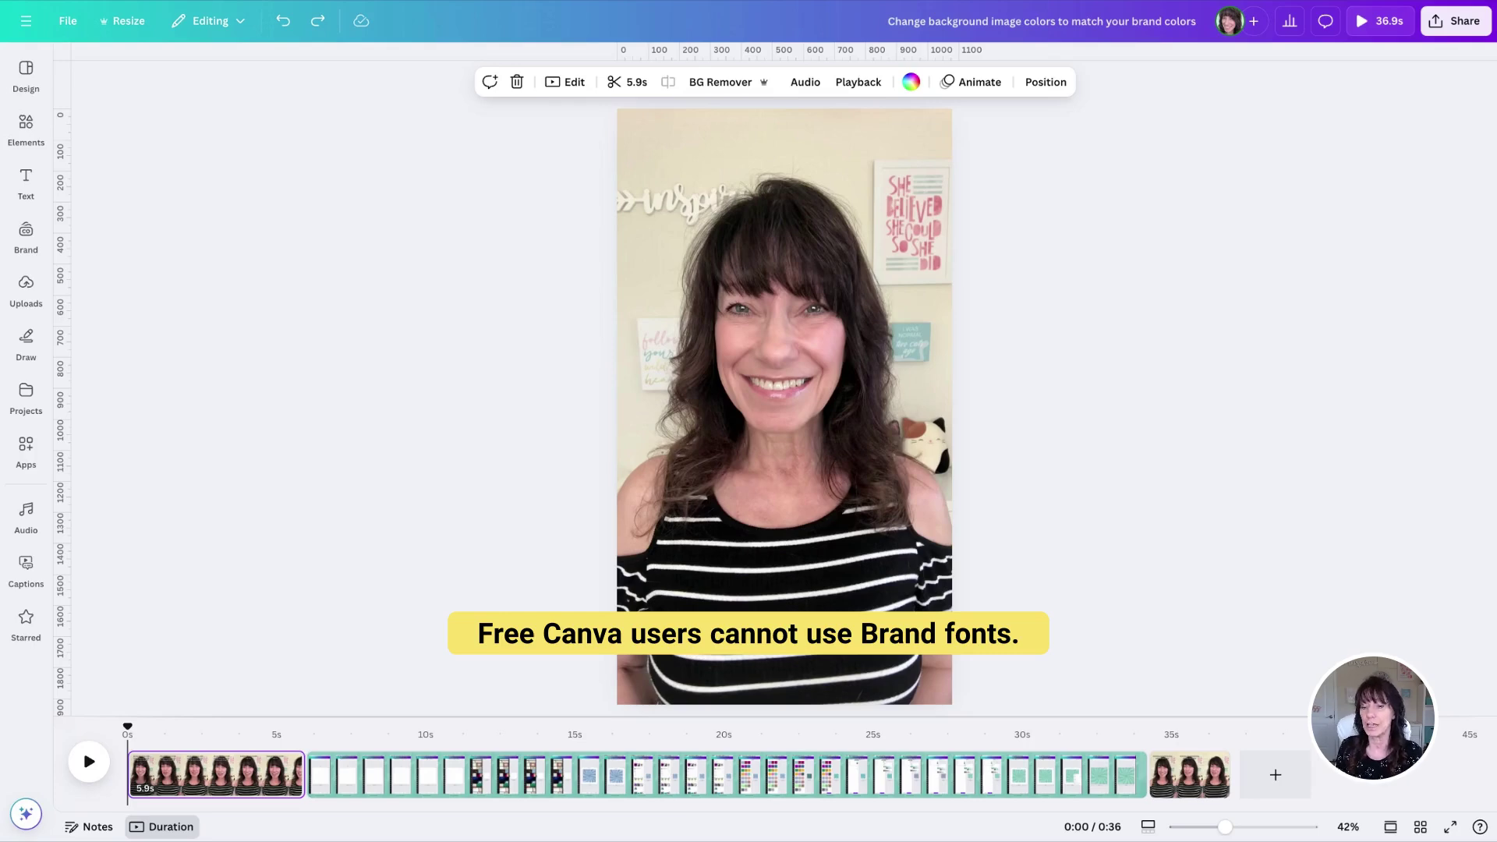
{"action": "left_click", "coordinate": [256, 761]}
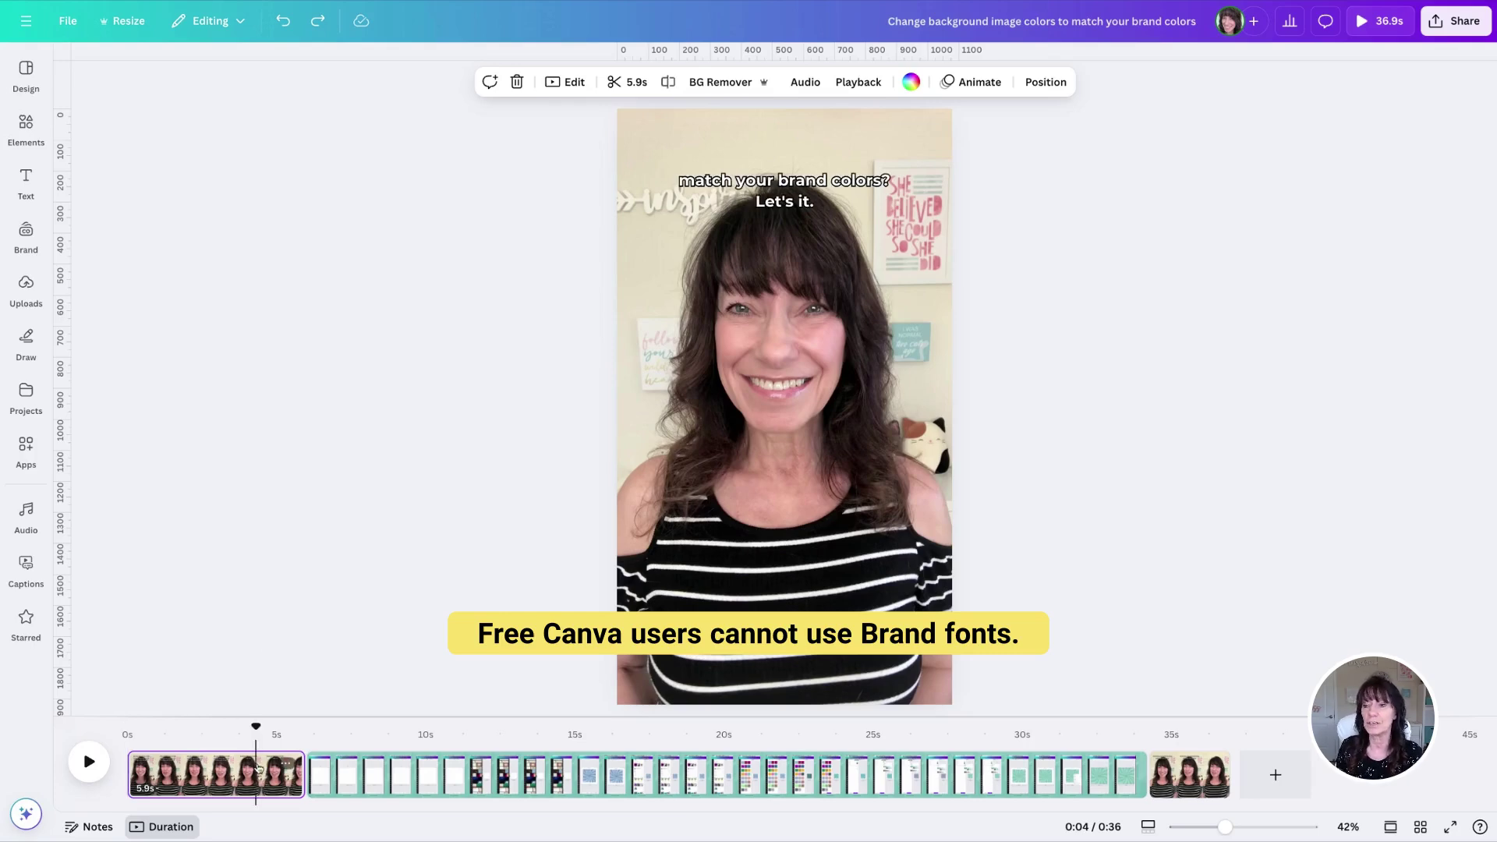
{"action": "left_click", "coordinate": [793, 212]}
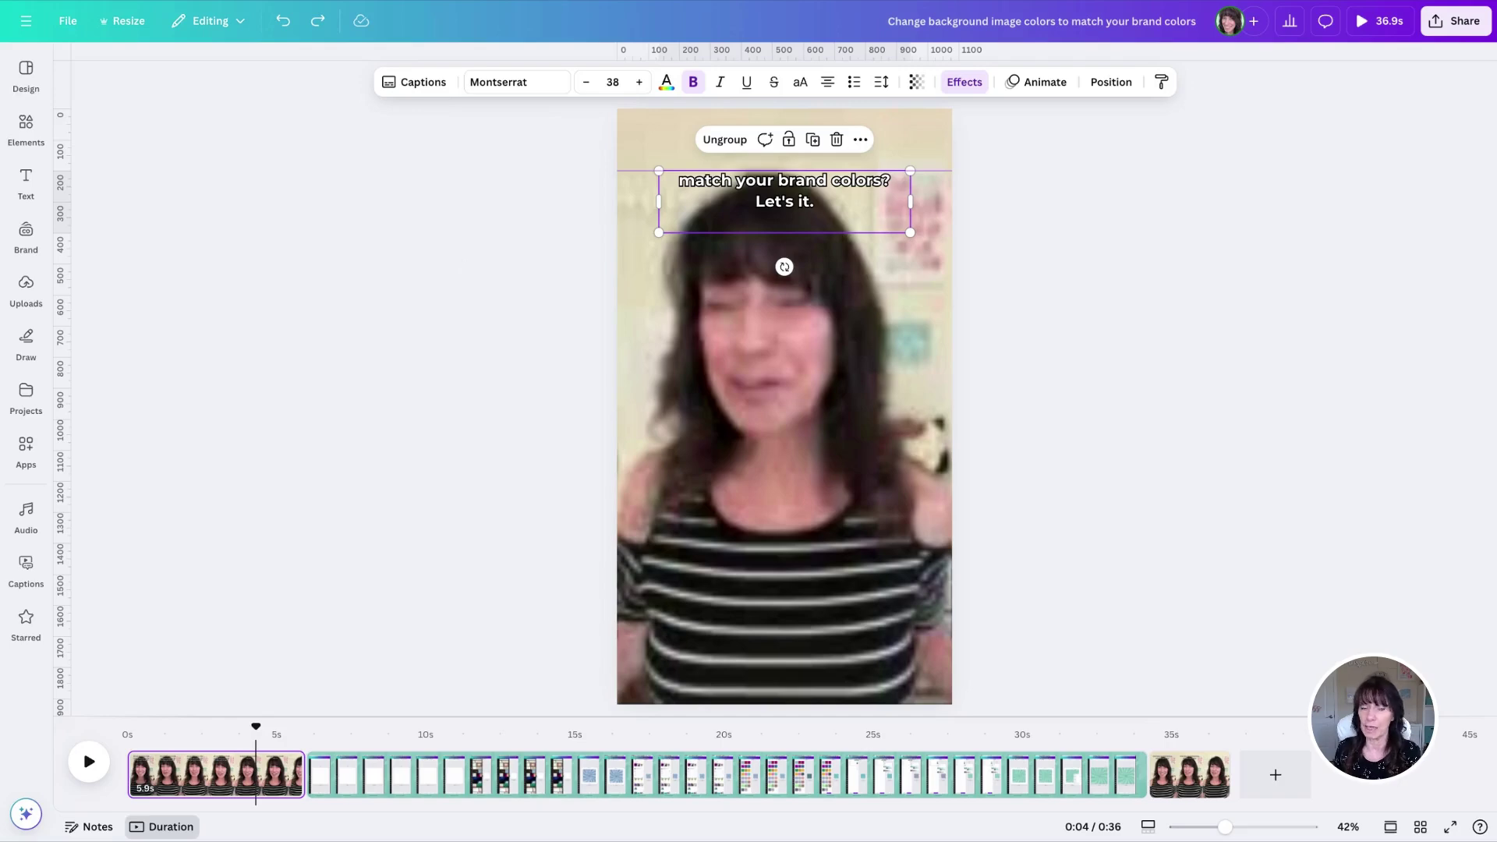
{"action": "key", "text": "Escape"}
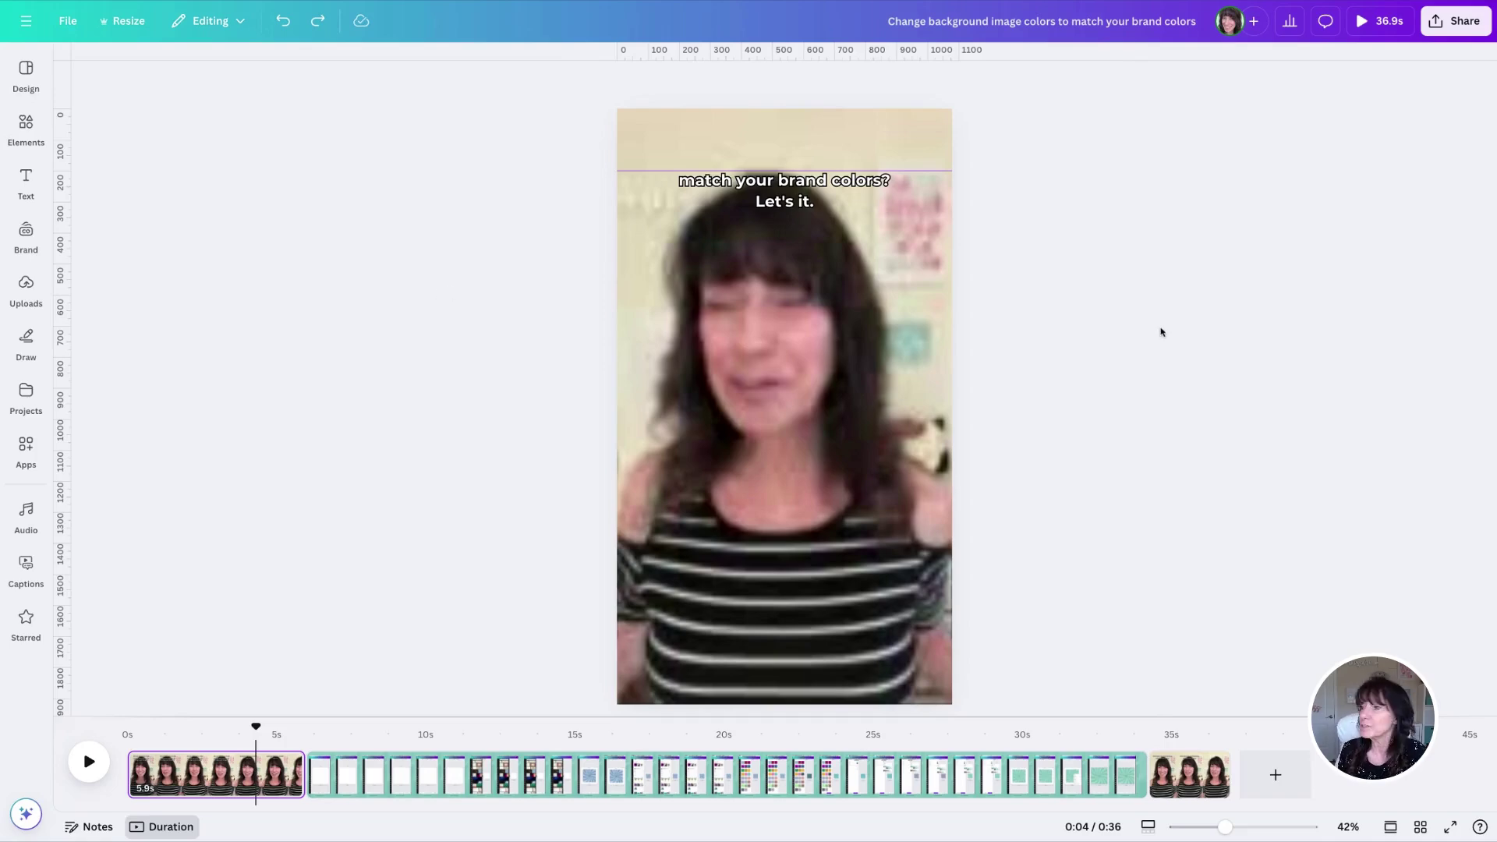
- Export all three pages as a 1080p MP4 video
{"action": "left_click", "coordinate": [1457, 20]}
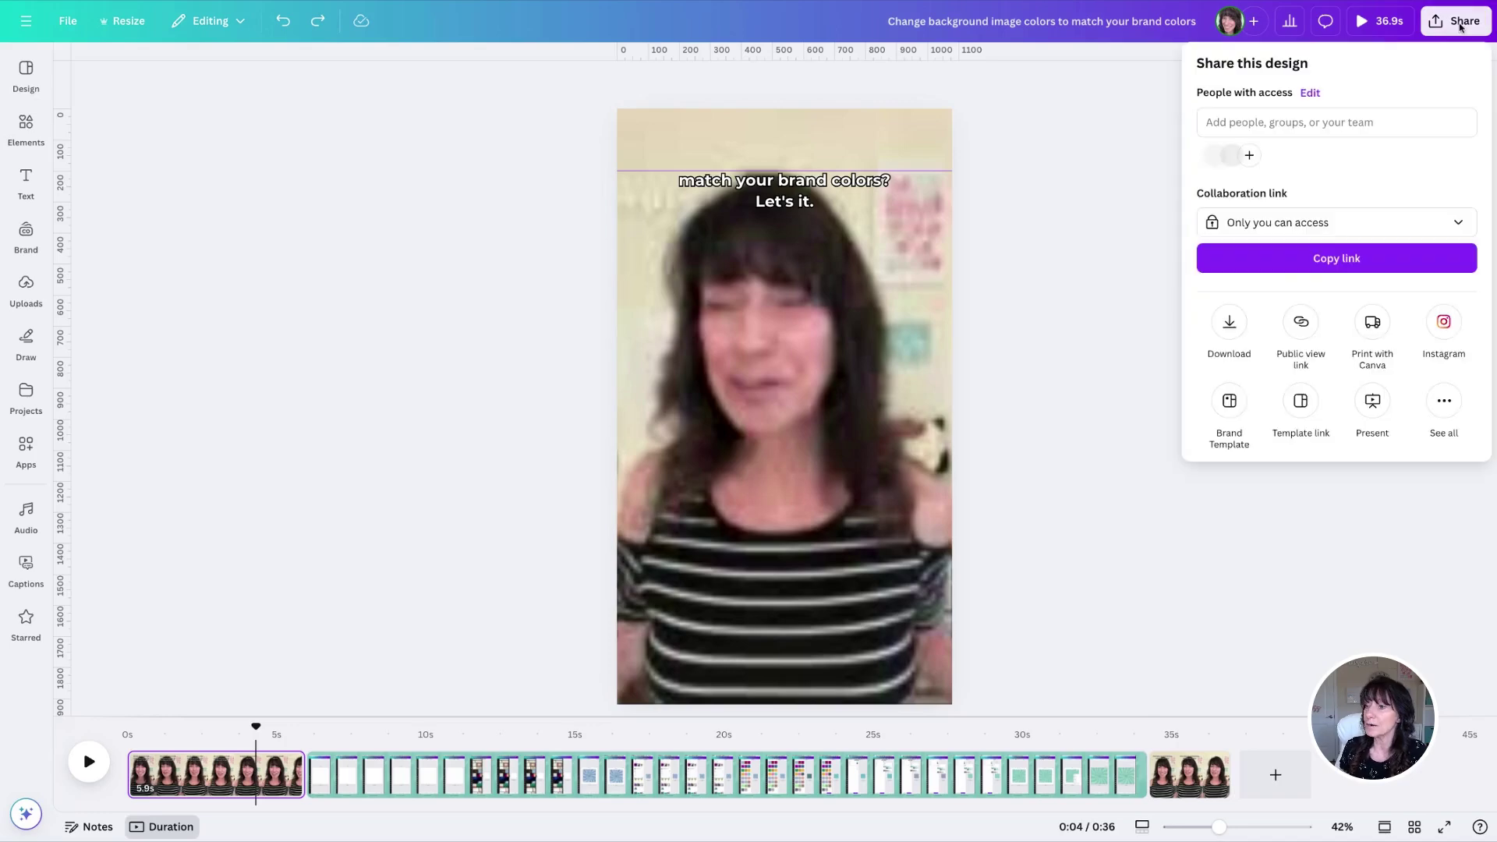
{"action": "left_click", "coordinate": [1245, 316]}
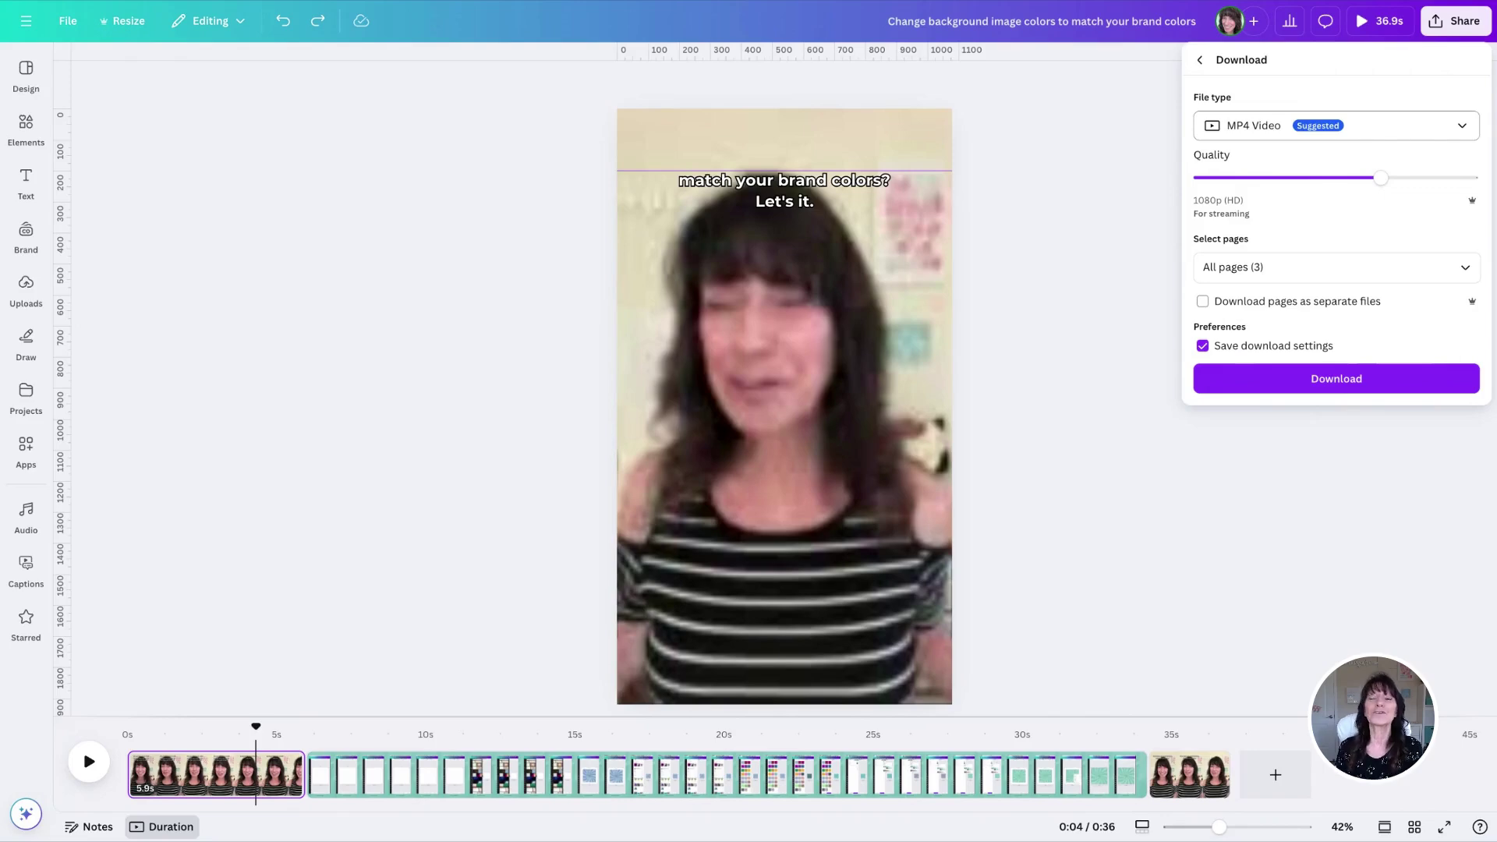
{"action": "left_click", "coordinate": [511, 378]}
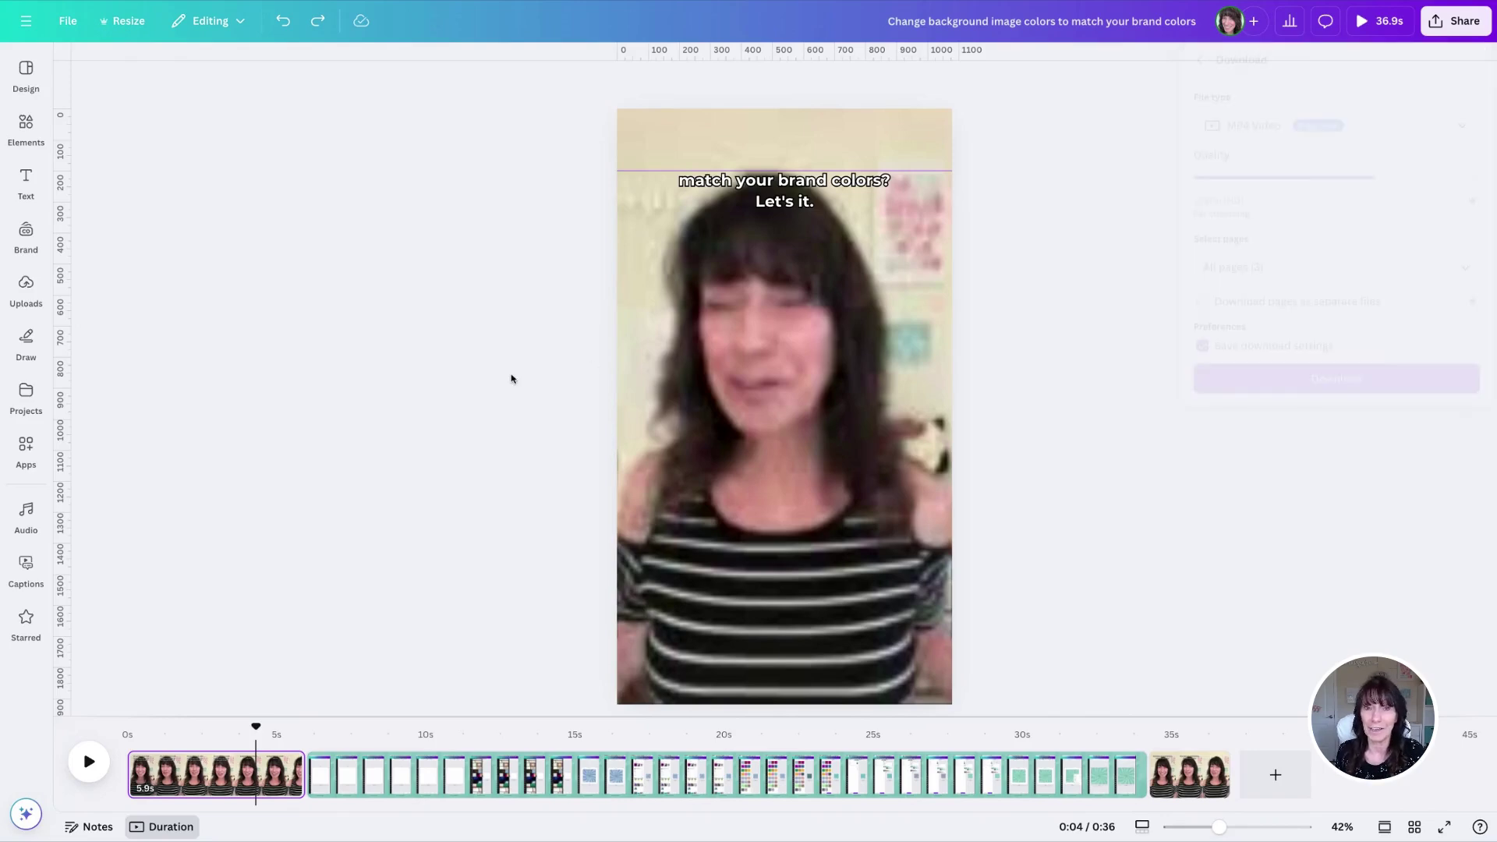